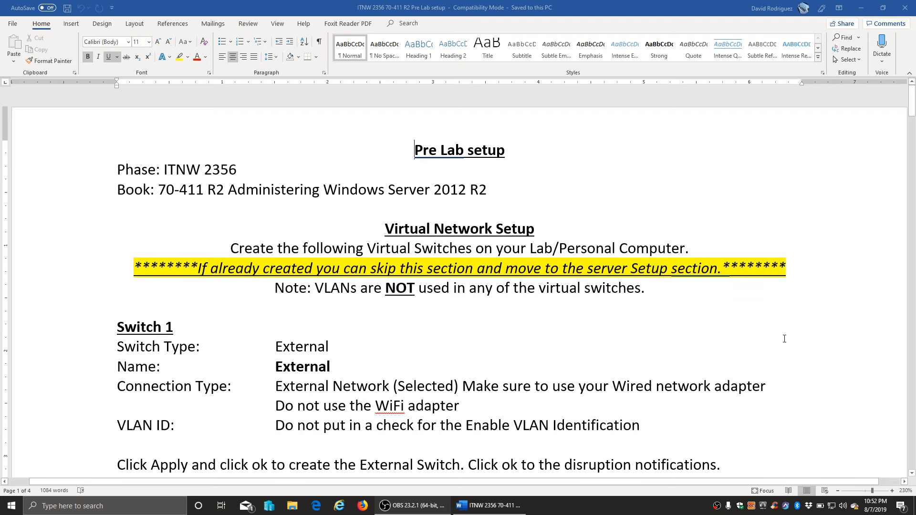
# - Read through the pre-lab switch requirements and highlight the note about skipping that section
pyautogui.scroll(-3, 784, 338)
pyautogui.scroll(1, 785, 339)
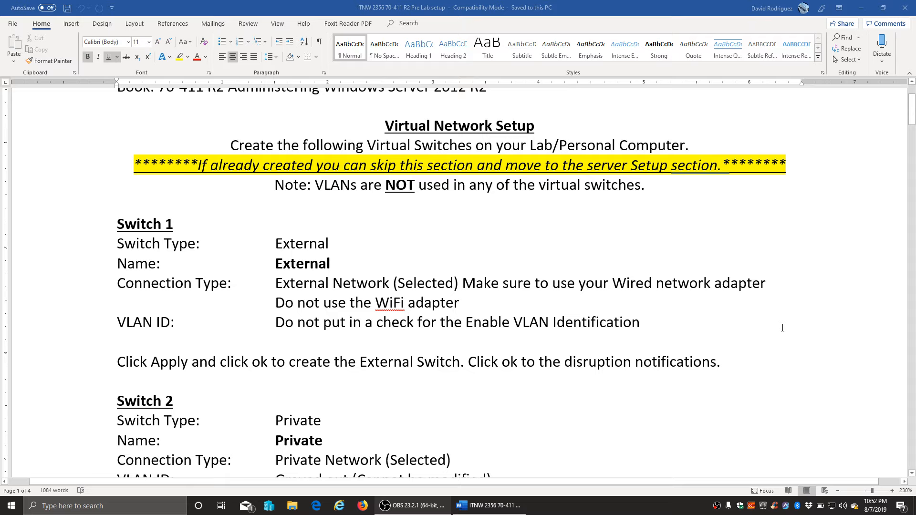
pyautogui.scroll(-1, 782, 328)
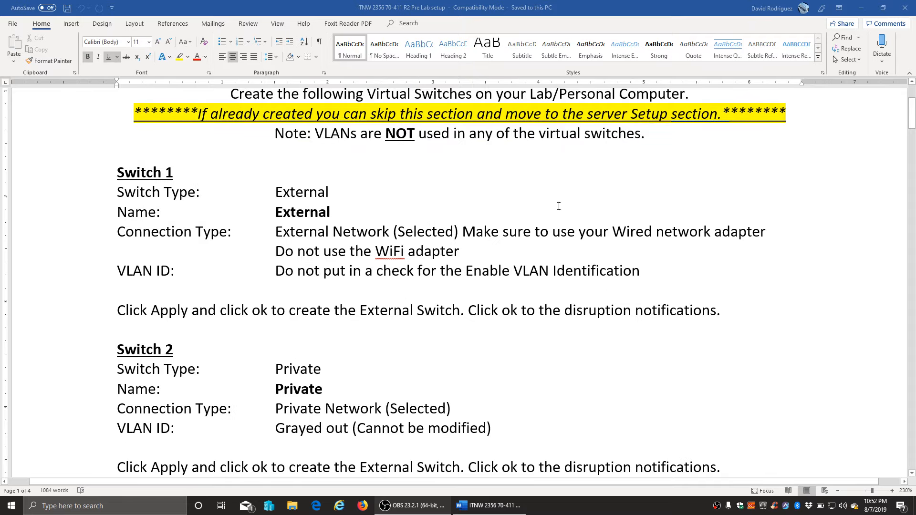
pyautogui.moveTo(209, 113); pyautogui.dragTo(716, 115)
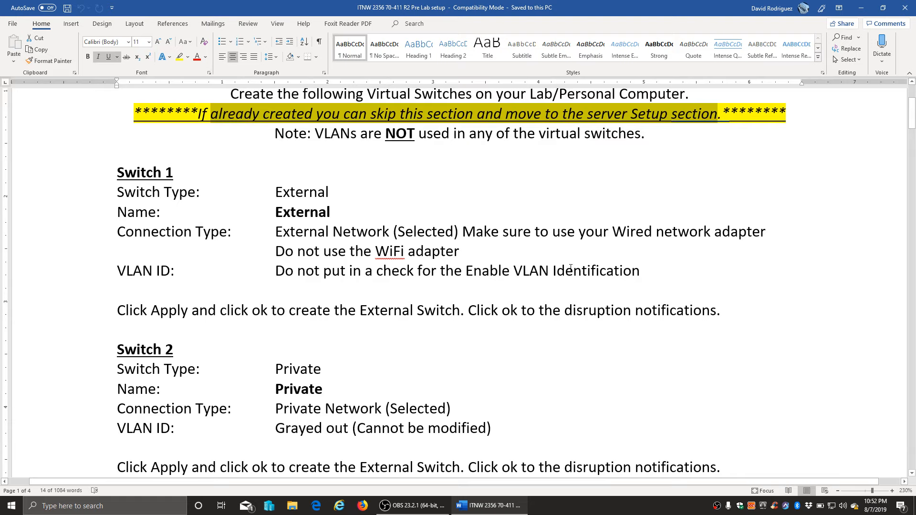
# - Find the Server #1 table, highlight the XX initials in XX-RWDC01, and switch to Hyper-V Manager
pyautogui.scroll(-10, 571, 267)
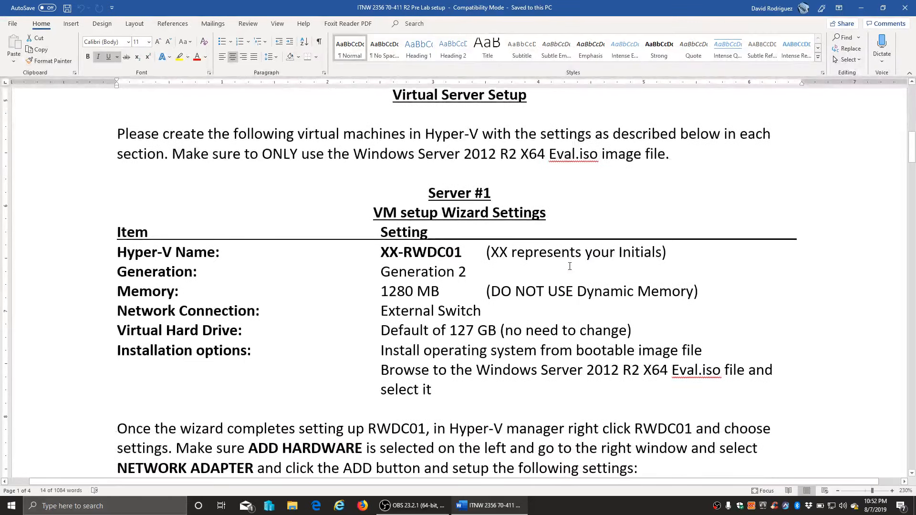
pyautogui.scroll(-1, 569, 268)
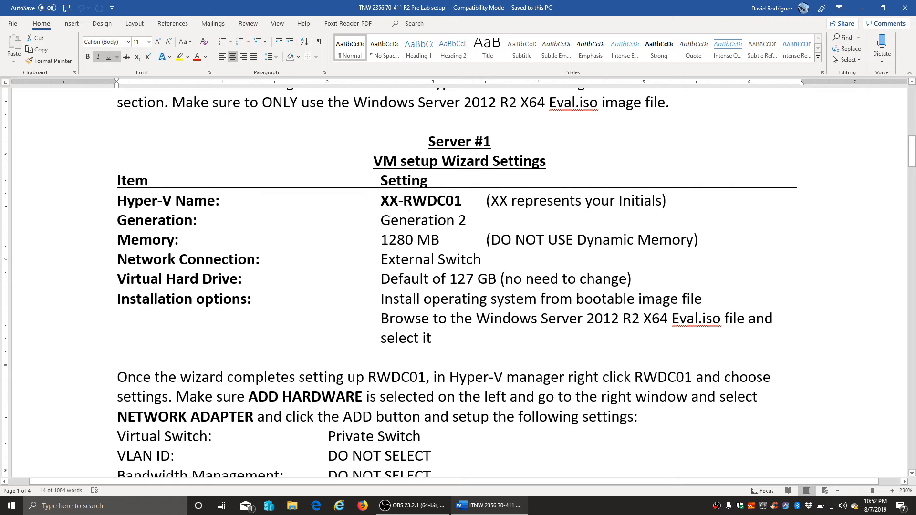
pyautogui.moveTo(379, 202); pyautogui.dragTo(399, 202)
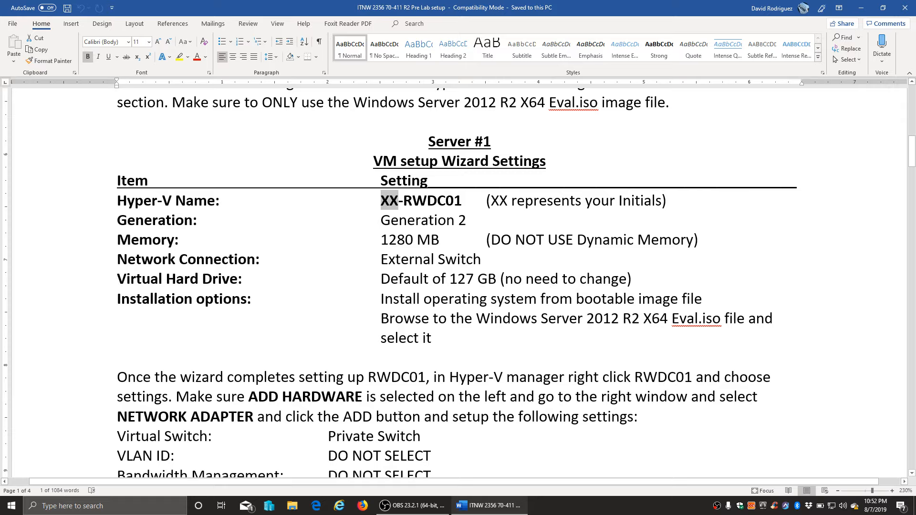
pyautogui.click(270, 508)
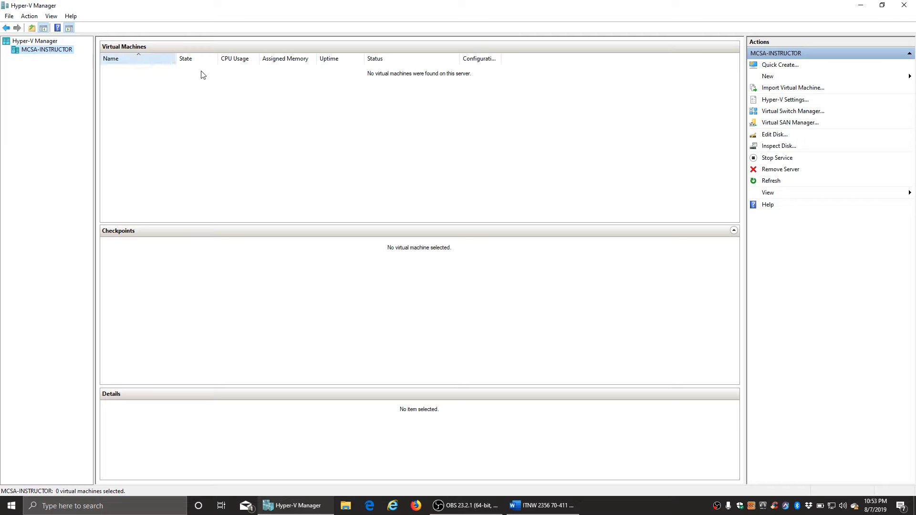
# - Launch the New Virtual Machine Wizard and enter AA-RWDC01 as the VM name
pyautogui.click(772, 79)
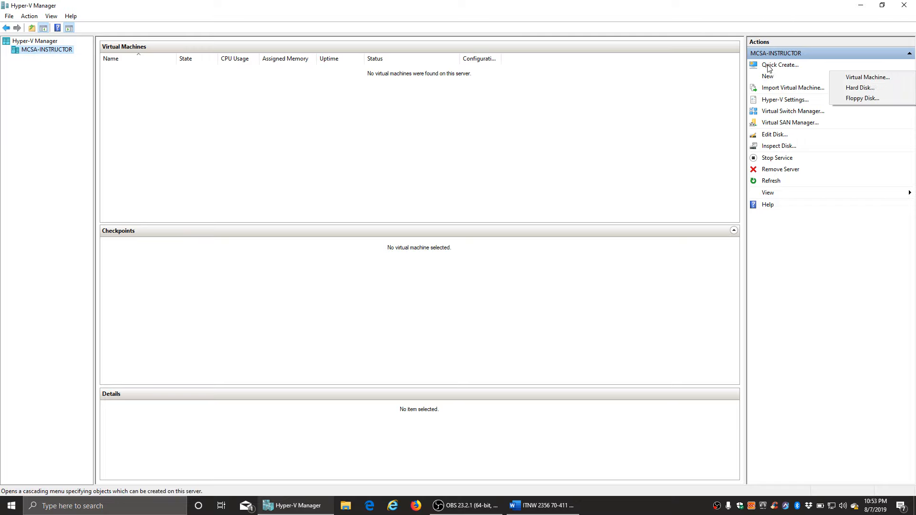
pyautogui.click(853, 77)
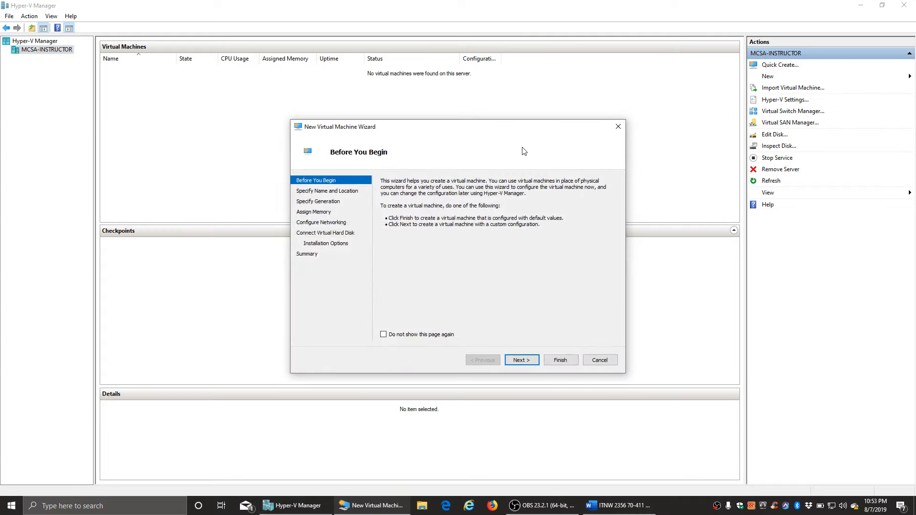
pyautogui.click(522, 360)
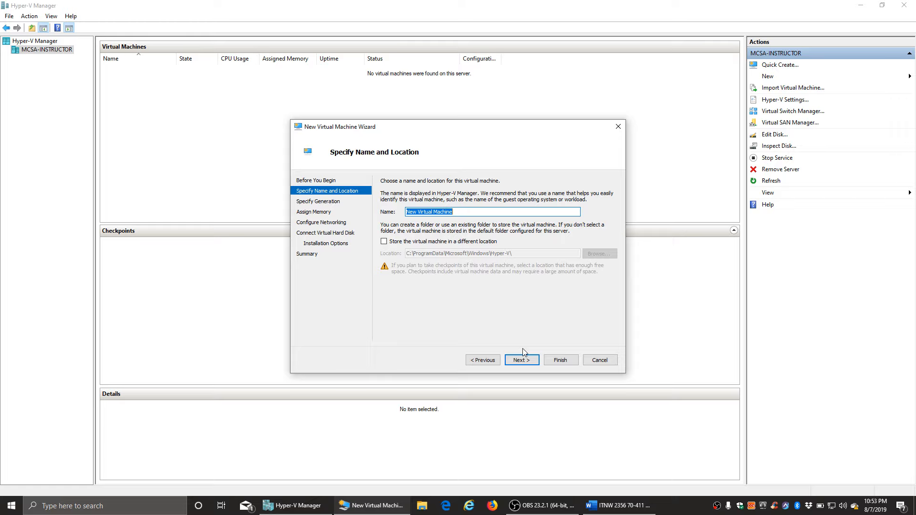
pyautogui.write('AA')
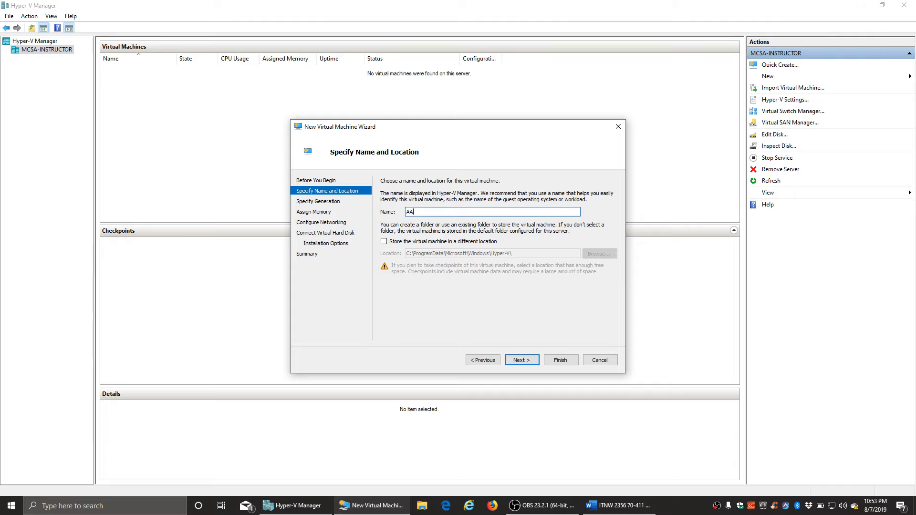
pyautogui.write('-RWDC01')
# - Choose Generation 2 and give the VM 1536 MB startup memory with Dynamic Memory off
pyautogui.click(522, 361)
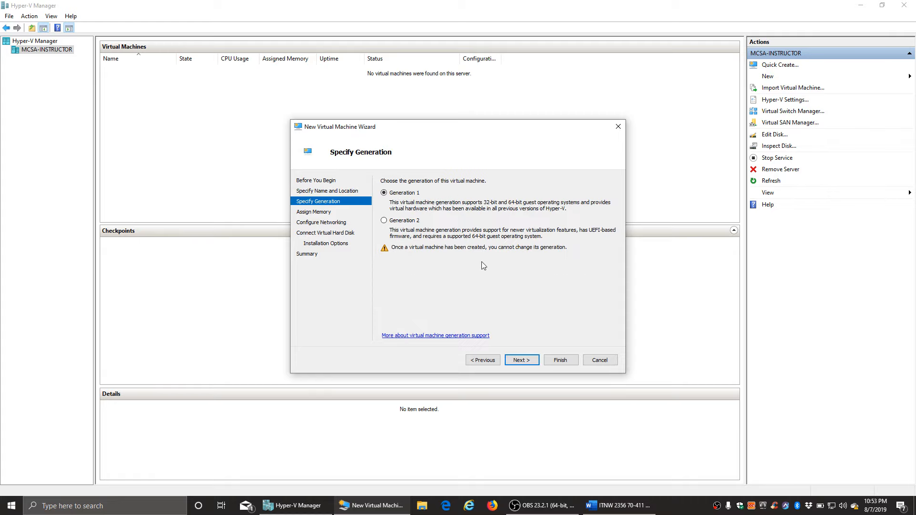
pyautogui.click(407, 221)
pyautogui.click(525, 361)
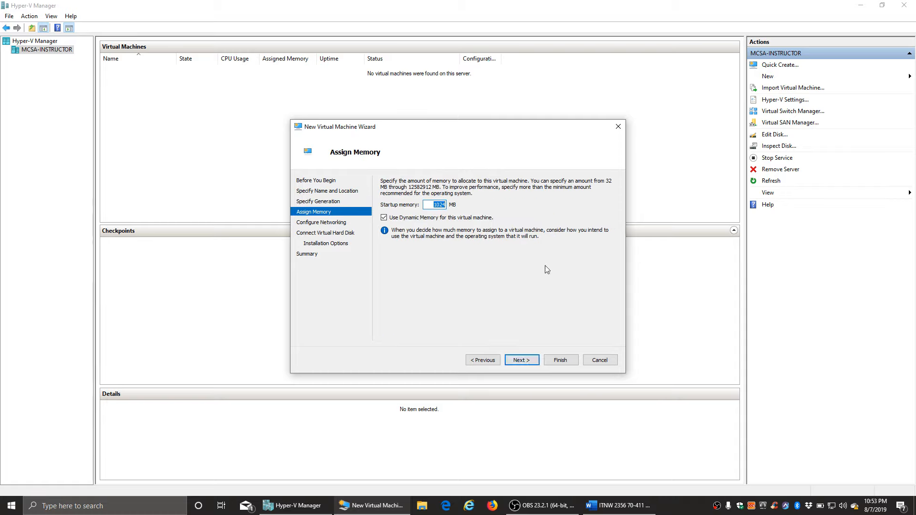
pyautogui.write('1536')
pyautogui.click(404, 219)
# - Connect the VM to the Private switch and accept the default 127 GB virtual disk
pyautogui.click(523, 365)
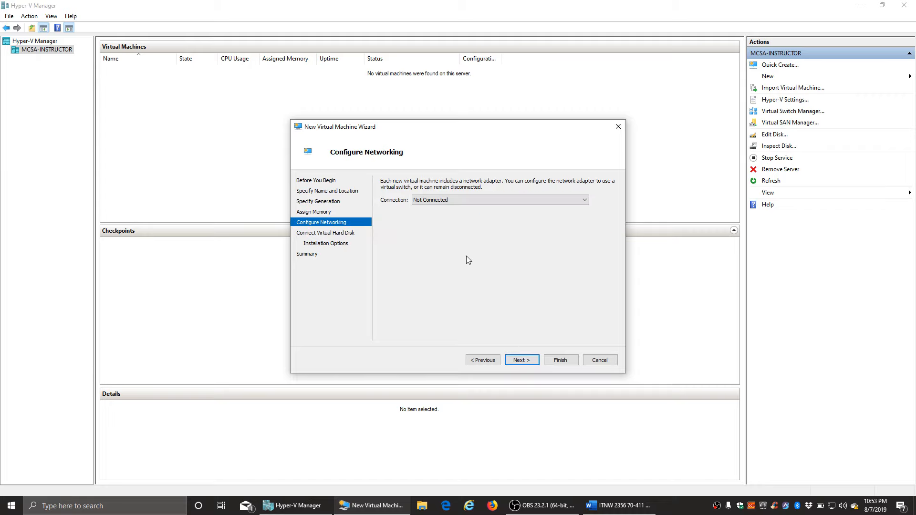
pyautogui.click(432, 203)
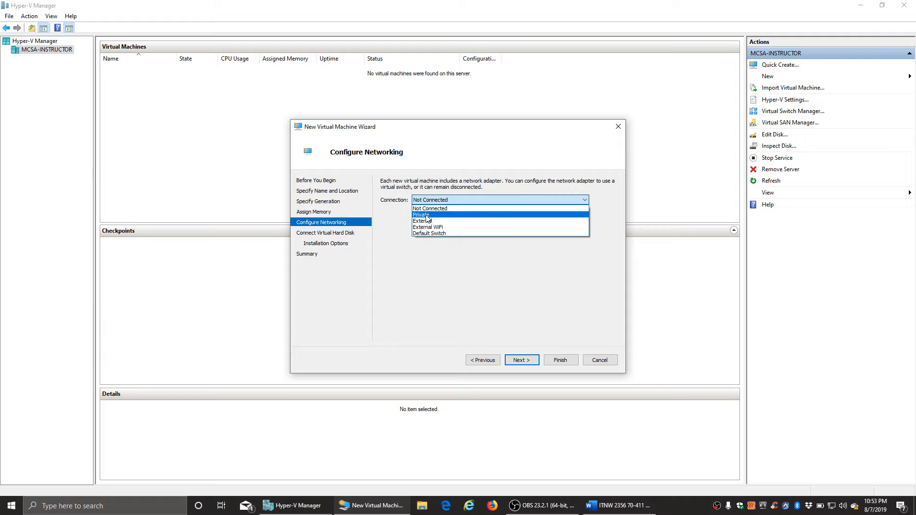
pyautogui.click(428, 216)
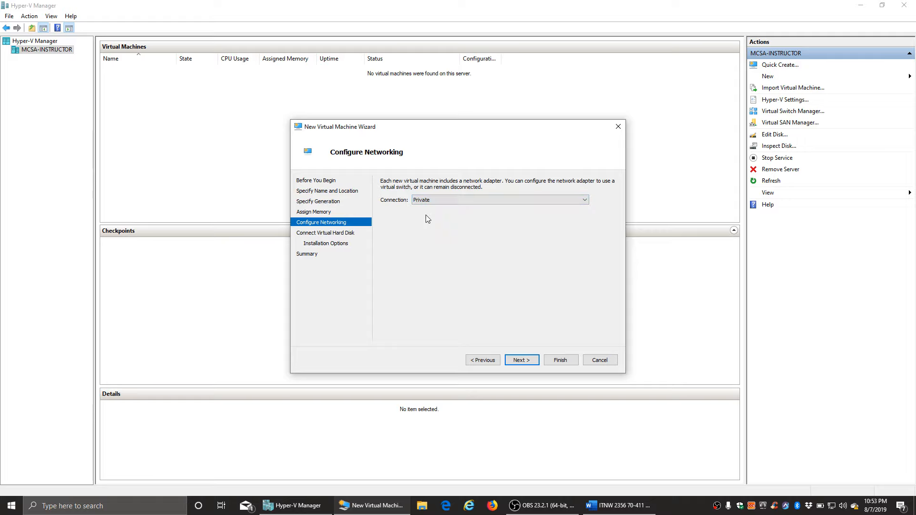
pyautogui.click(522, 361)
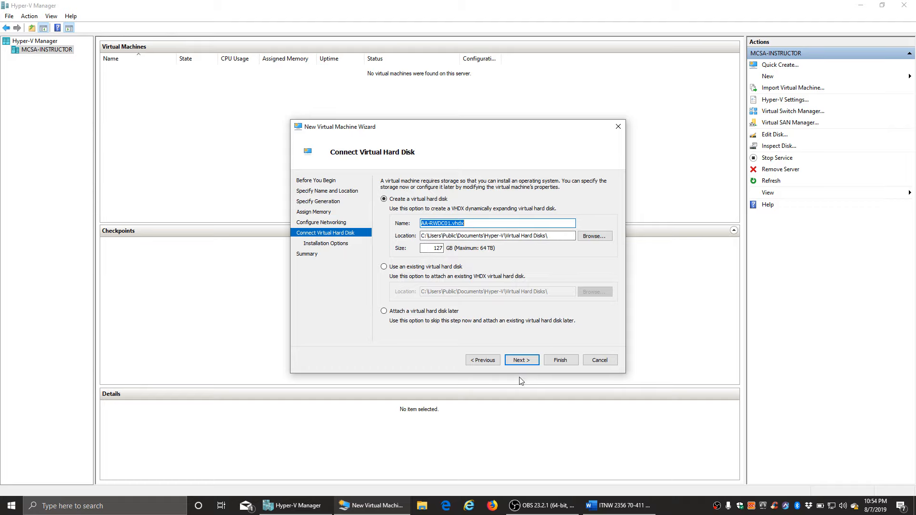
pyautogui.click(524, 360)
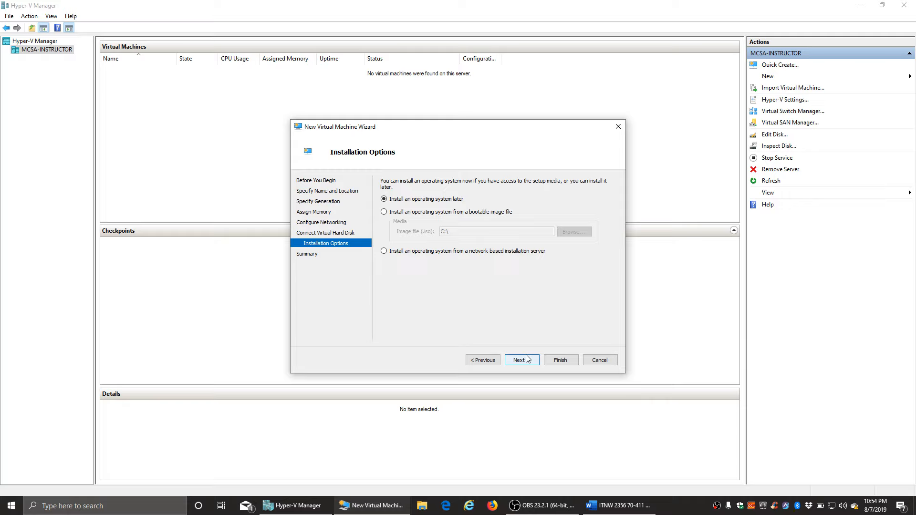
# - Set AA-RWDC01 to install from the Windows Server 2012 R2 X64 EVAL ISO and finish the wizard
pyautogui.click(385, 212)
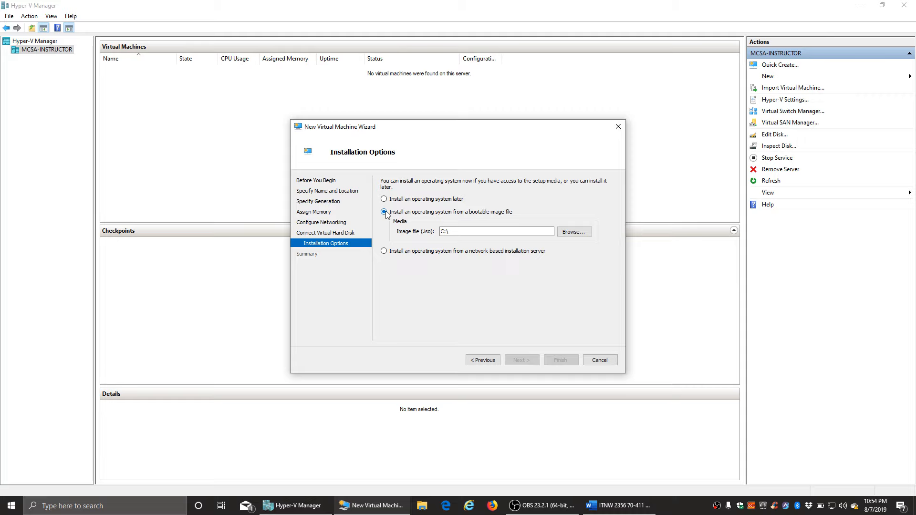
pyautogui.click(590, 232)
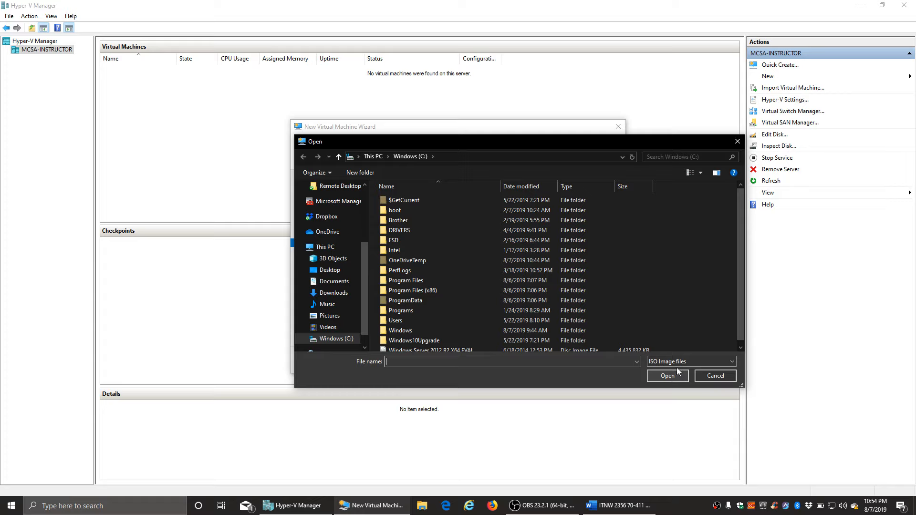
pyautogui.moveTo(743, 233); pyautogui.dragTo(742, 252)
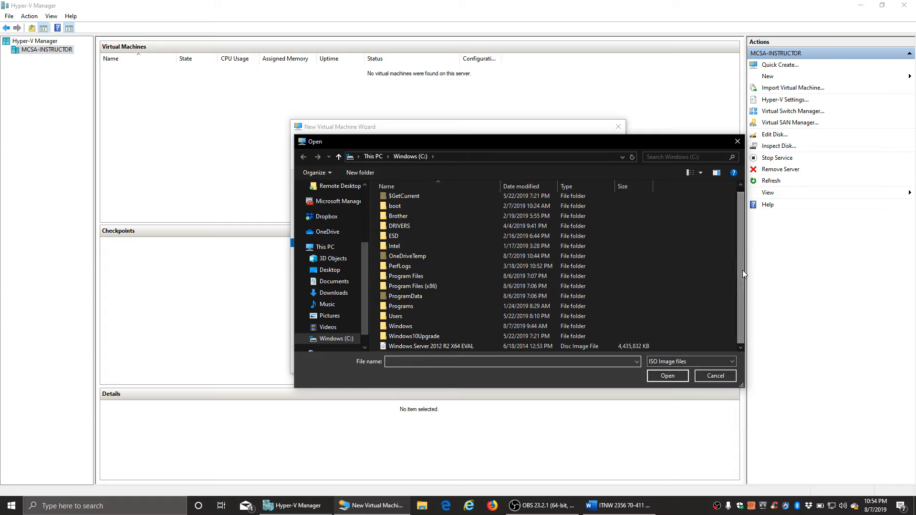
pyautogui.doubleClick(404, 348)
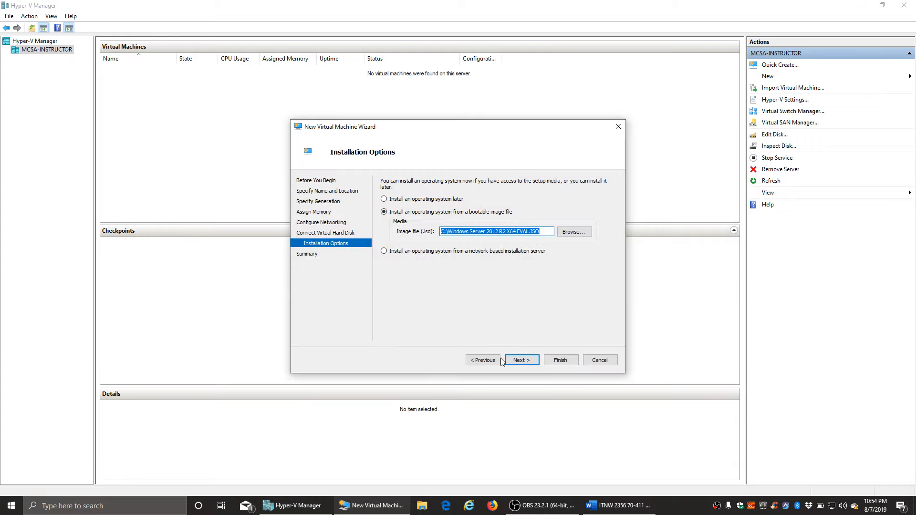
pyautogui.click(531, 363)
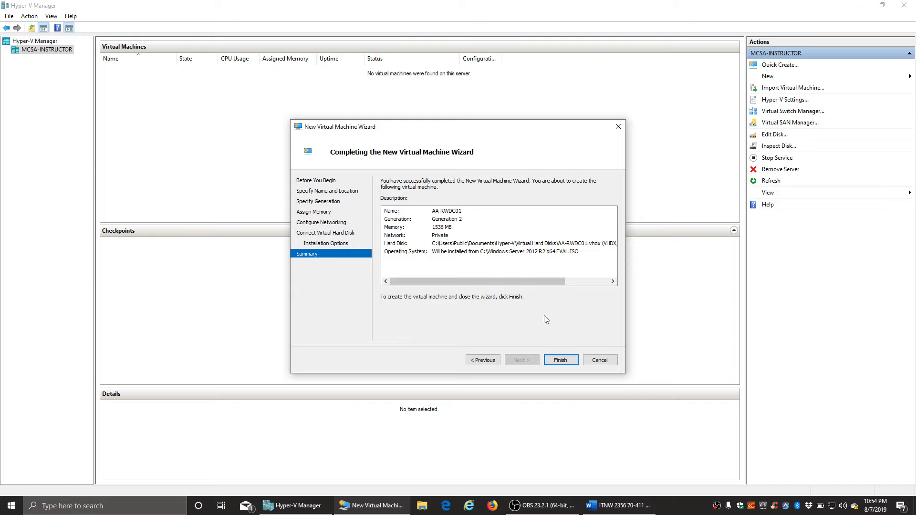
pyautogui.click(559, 362)
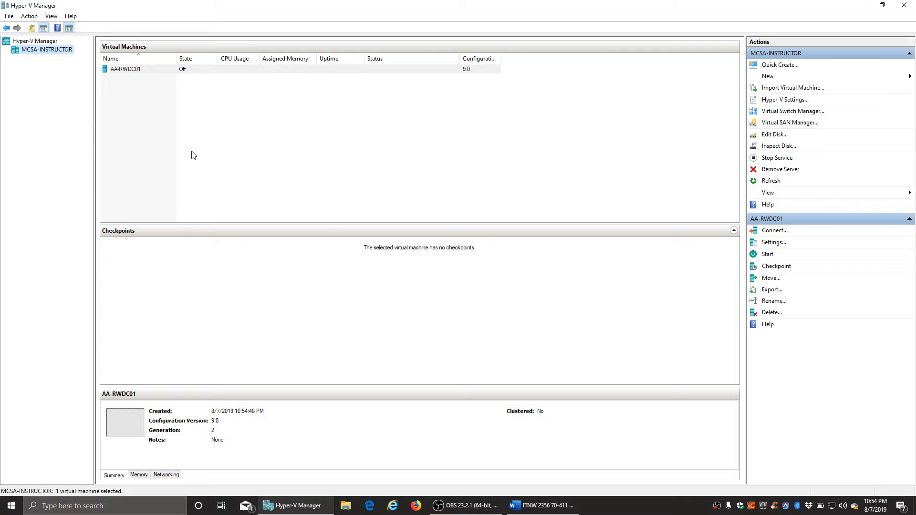
pyautogui.rightClick(124, 71)
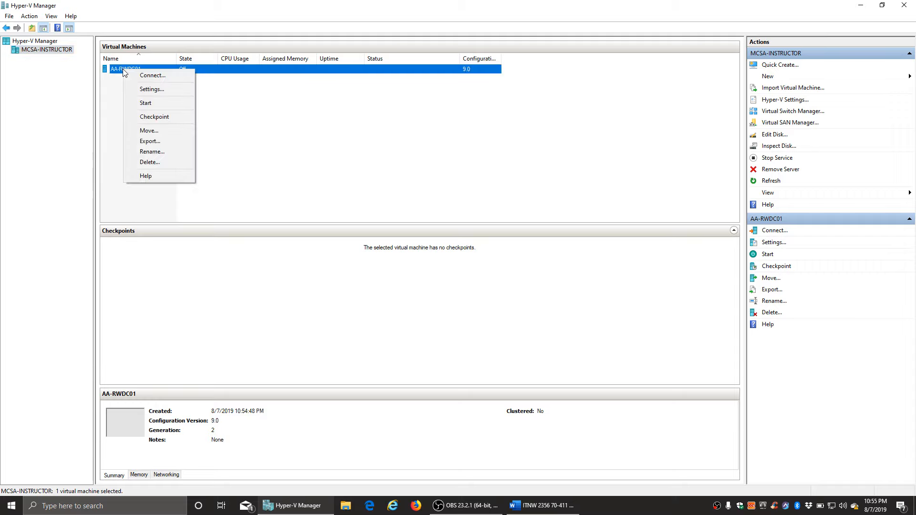
pyautogui.click(157, 92)
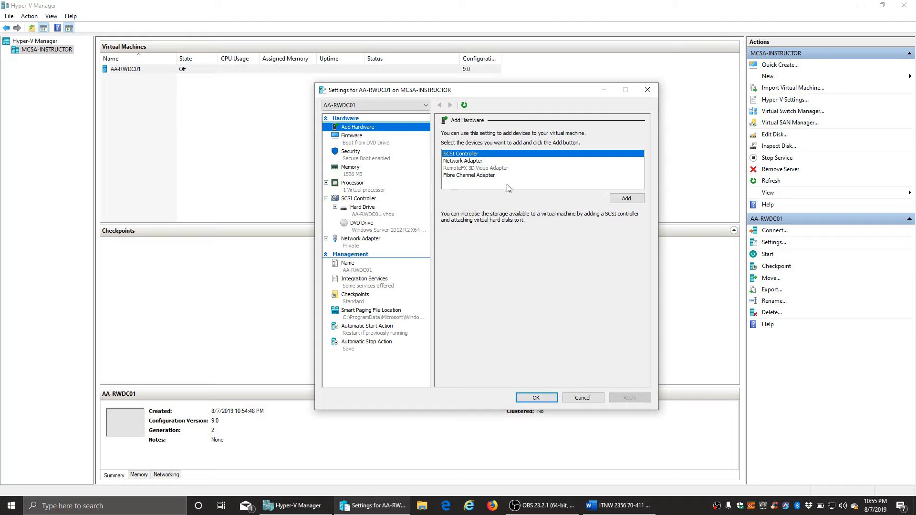
pyautogui.click(455, 163)
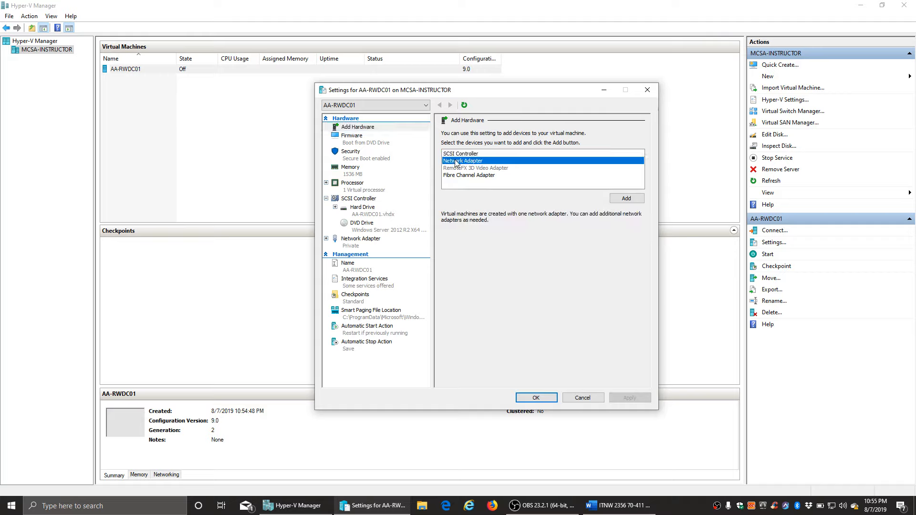
pyautogui.click(631, 198)
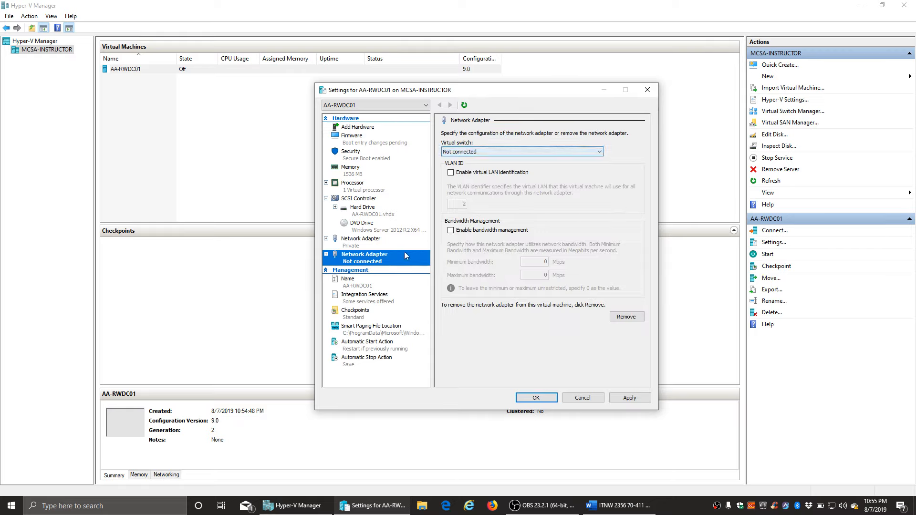
pyautogui.click(475, 153)
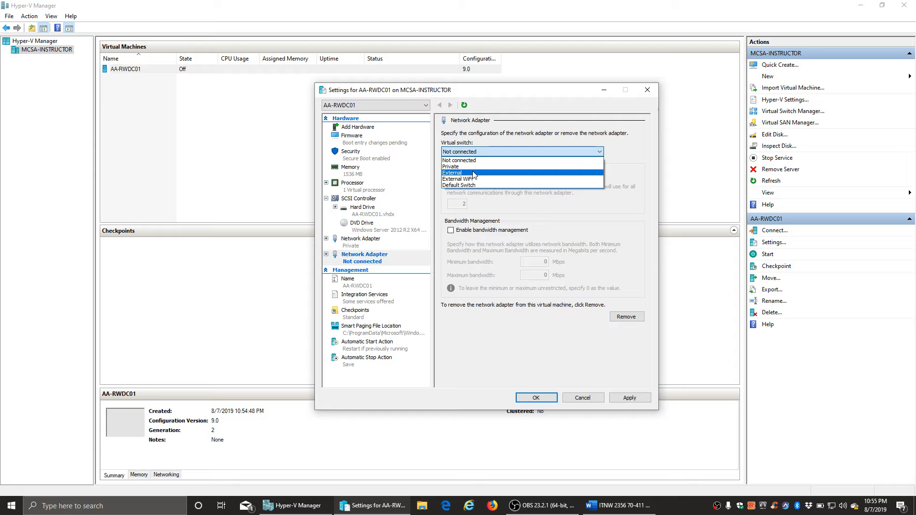
pyautogui.click(473, 173)
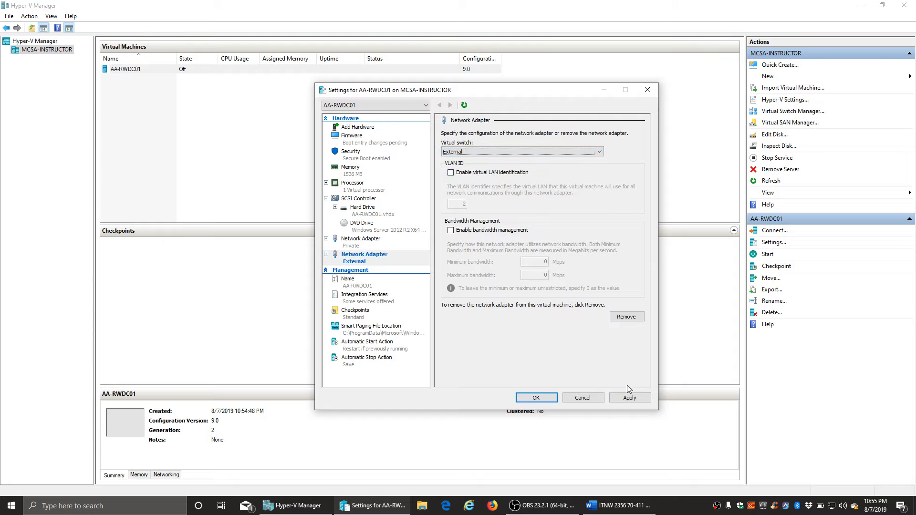
pyautogui.click(632, 401)
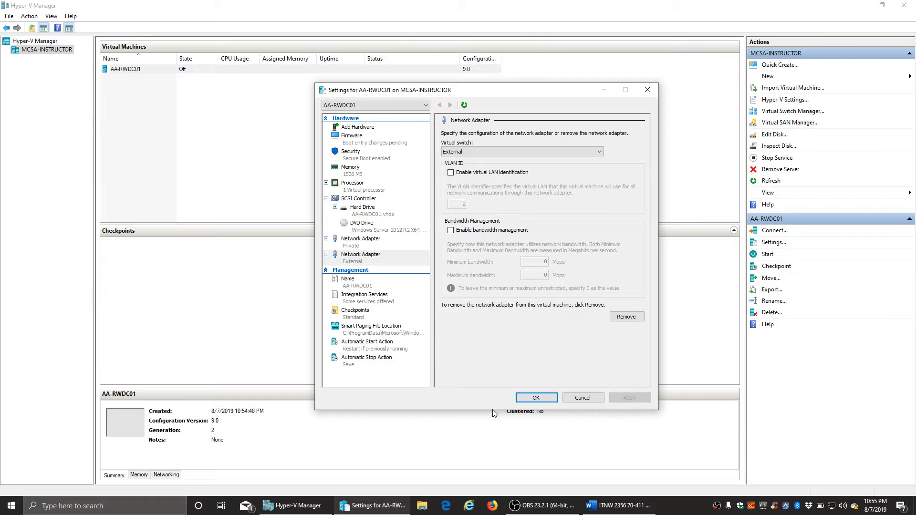
pyautogui.click(531, 400)
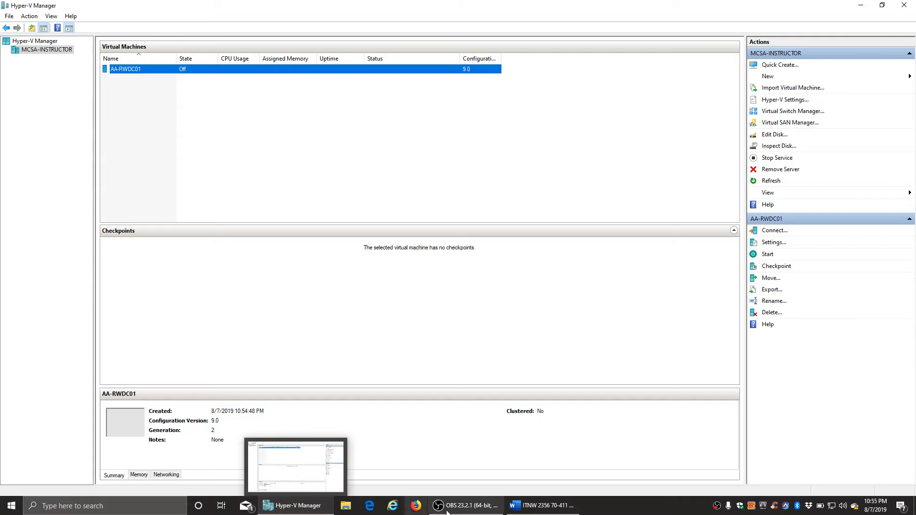
# - Bring the lab document forward and highlight Server01 and its 1280 MB memory in the Server #2 table
pyautogui.click(529, 511)
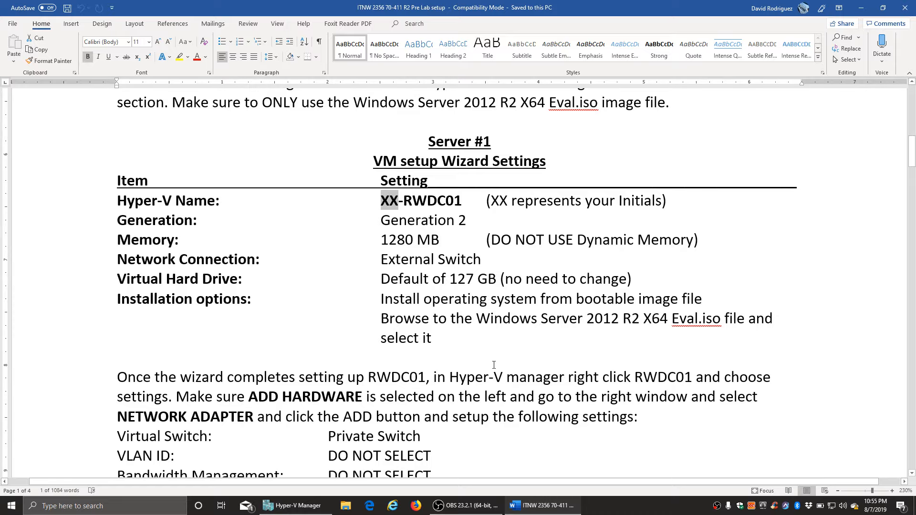
pyautogui.scroll(-15, 493, 365)
pyautogui.scroll(-20, 493, 365)
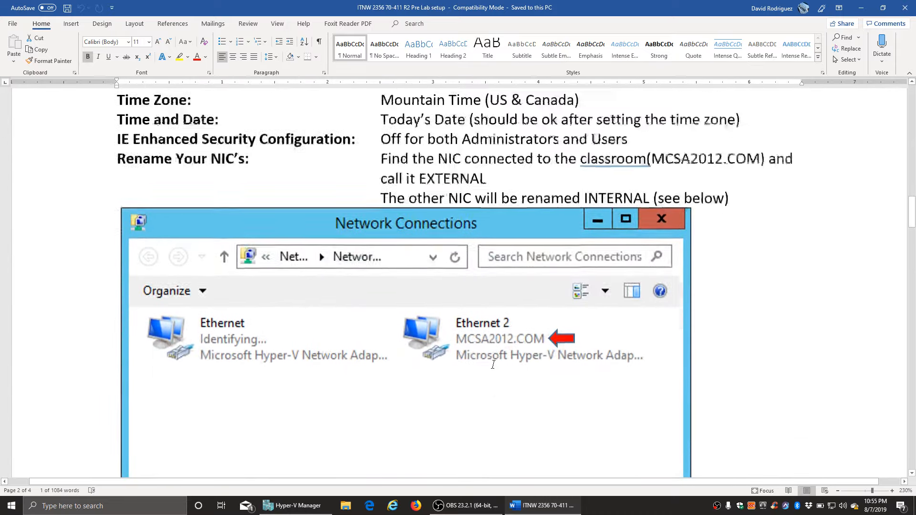
pyautogui.scroll(-3, 493, 365)
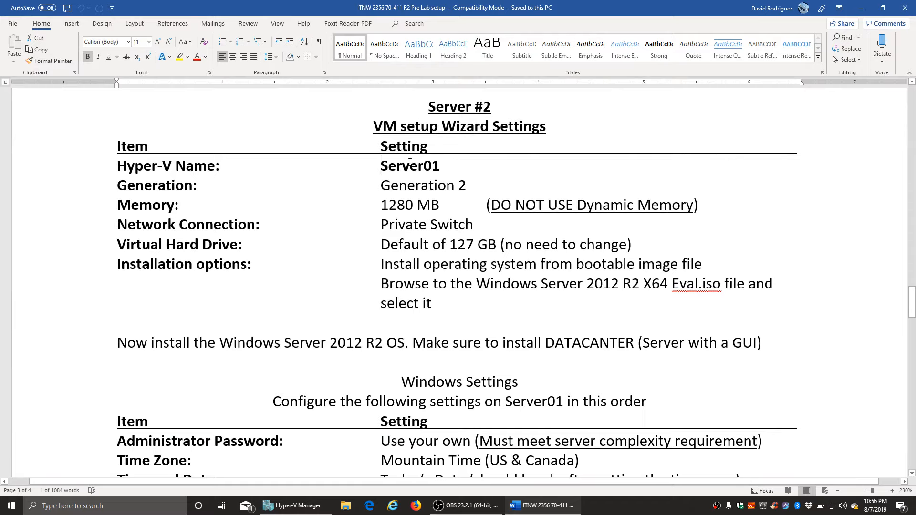
pyautogui.moveTo(410, 162); pyautogui.dragTo(451, 165)
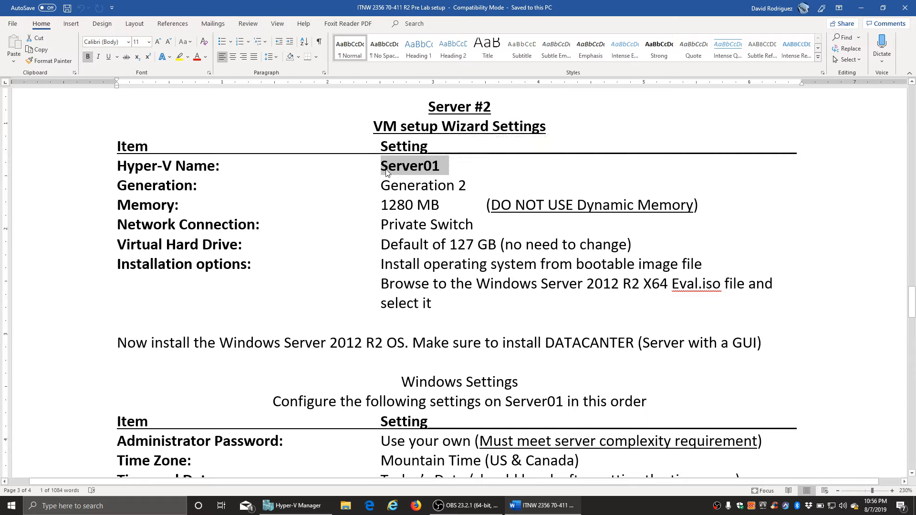
pyautogui.click(418, 169)
pyautogui.moveTo(437, 165); pyautogui.dragTo(380, 167)
pyautogui.moveTo(381, 204); pyautogui.dragTo(442, 205)
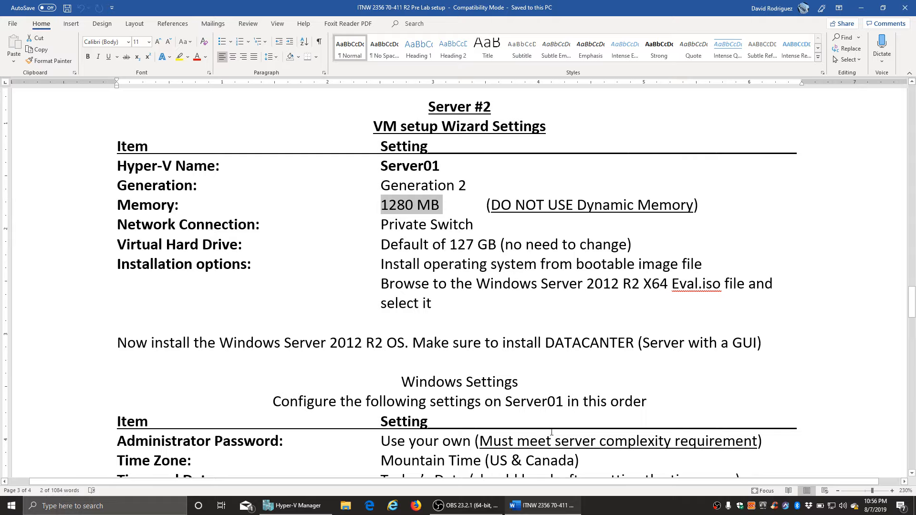
# - Scroll on toward the Server #3 requirements, then switch back to Hyper-V Manager
pyautogui.scroll(-20, 554, 416)
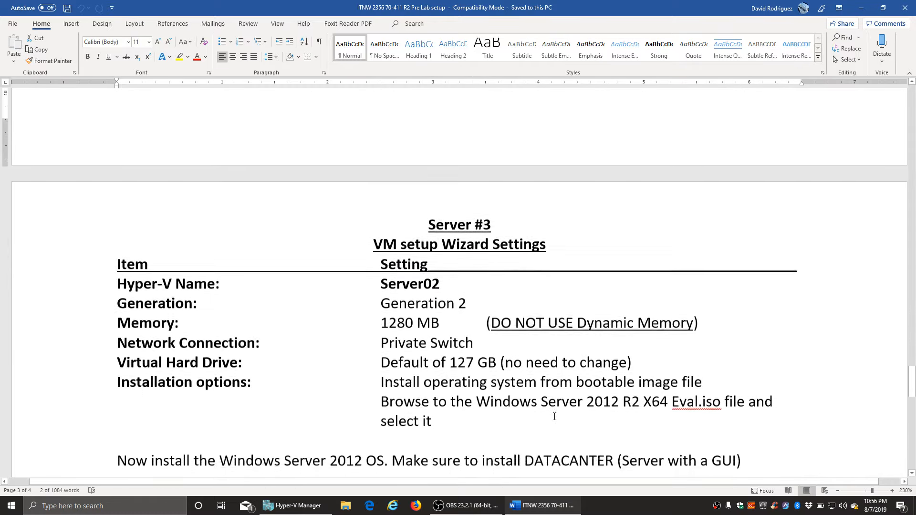
pyautogui.scroll(2, 554, 416)
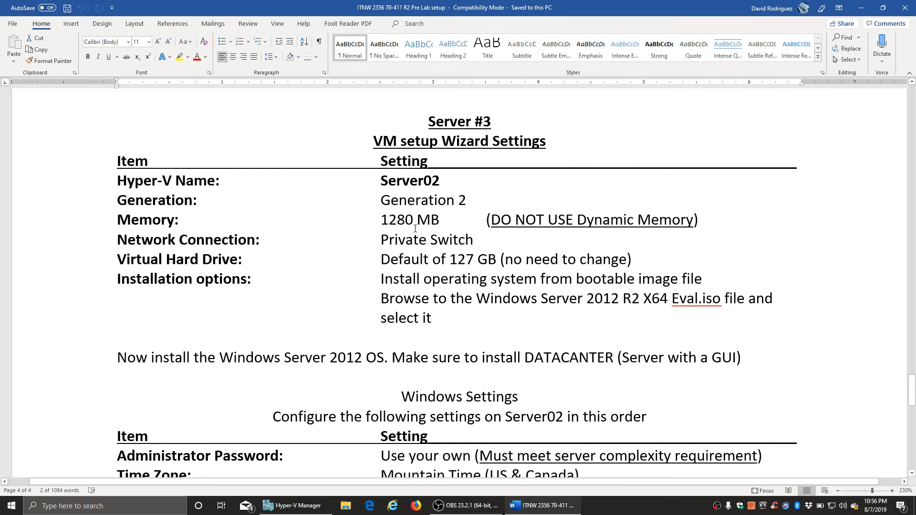
pyautogui.scroll(-3, 475, 365)
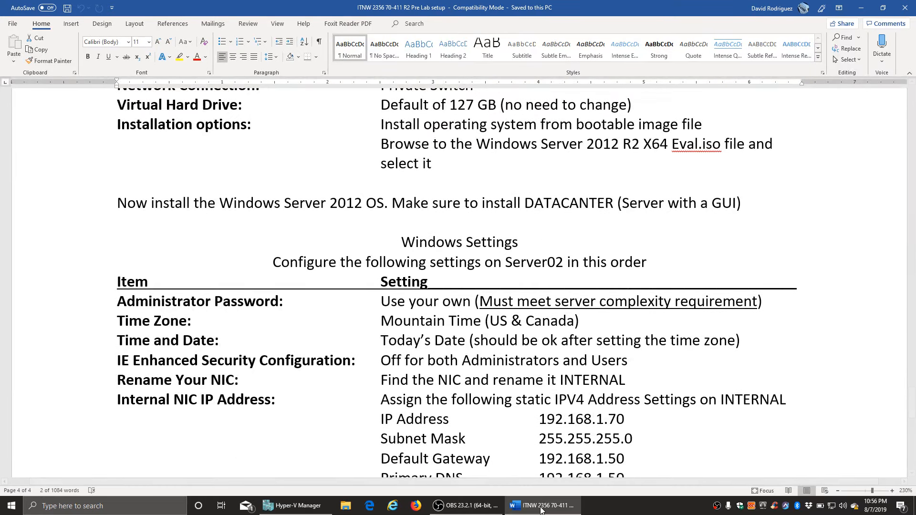
pyautogui.click(294, 511)
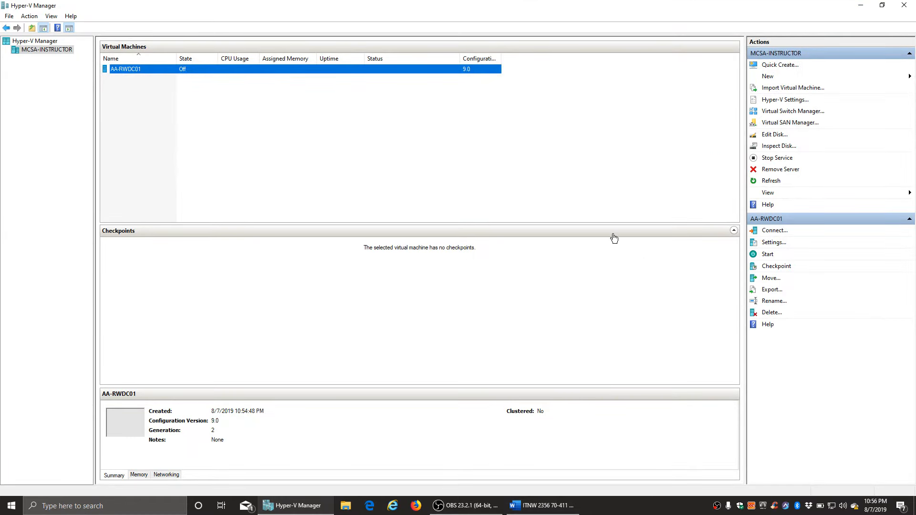
# - Start a new VM wizard, name the machine Server01 and choose Generation 2
pyautogui.click(768, 77)
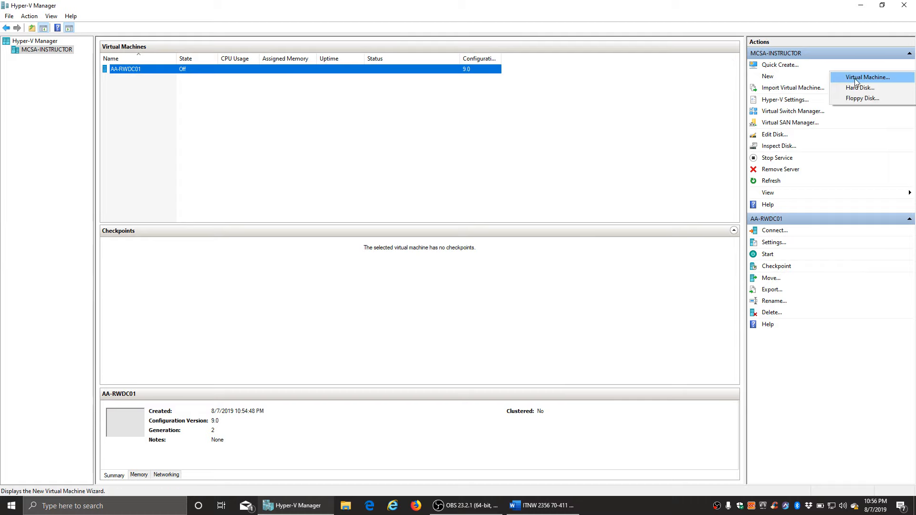
pyautogui.click(857, 79)
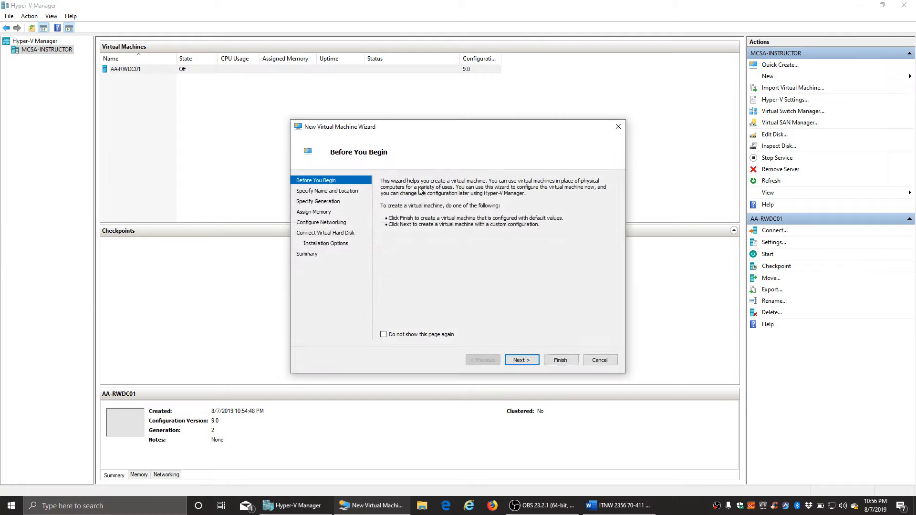
pyautogui.click(522, 360)
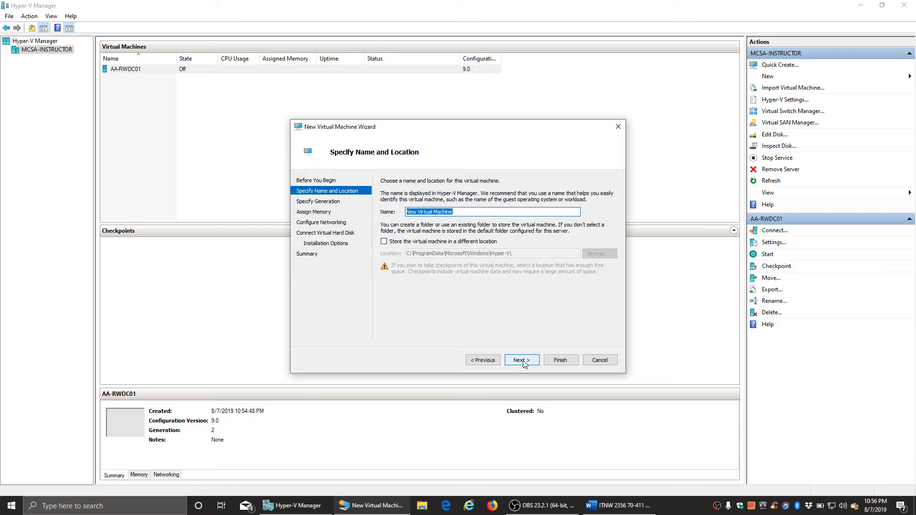
pyautogui.write('Server01')
pyautogui.click(522, 361)
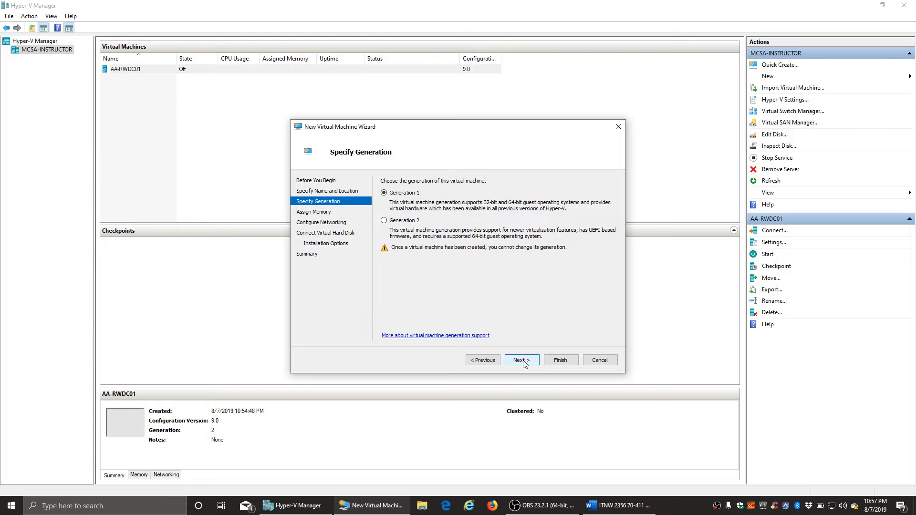
pyautogui.click(403, 221)
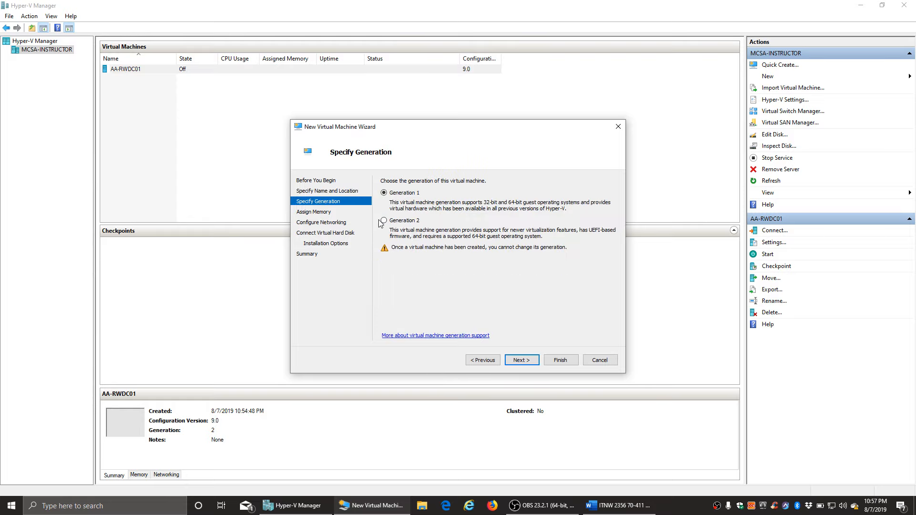
# - Give Server01 1536 MB static memory, the Private switch and the default 127 GB disk
pyautogui.click(529, 364)
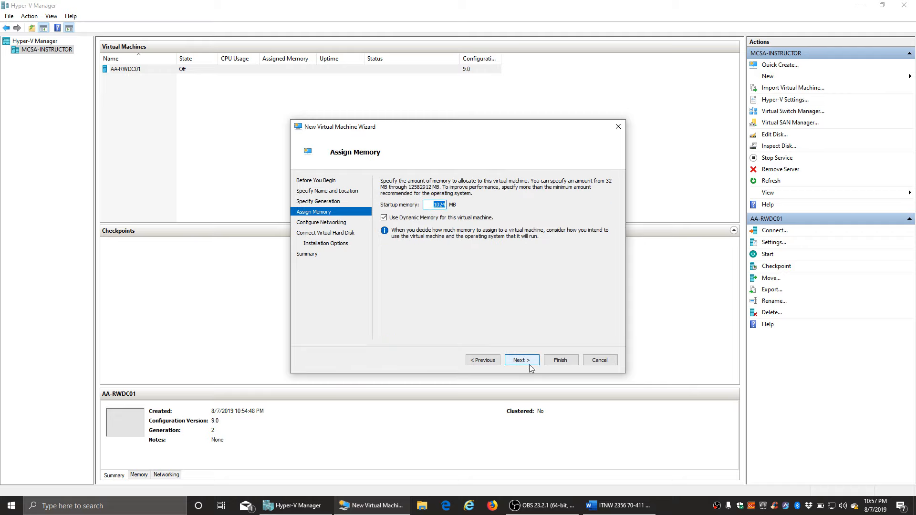
pyautogui.write('1536')
pyautogui.click(384, 218)
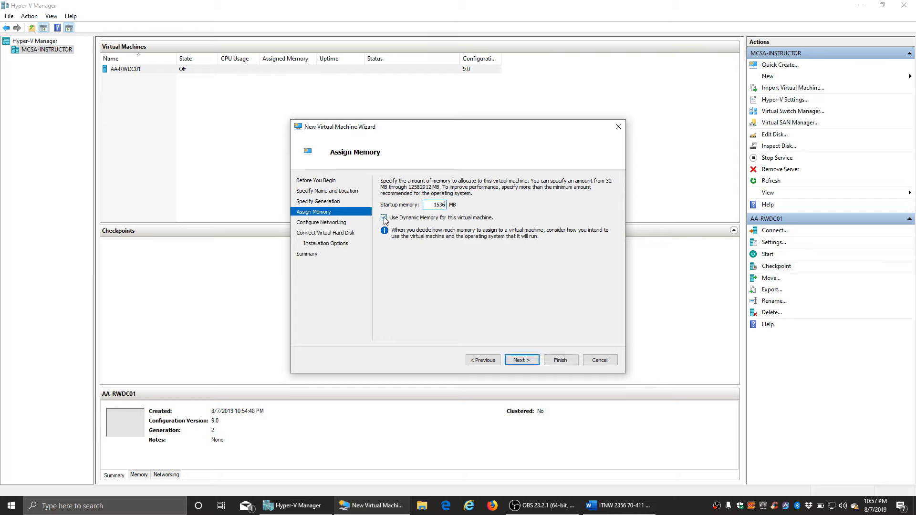
pyautogui.click(521, 361)
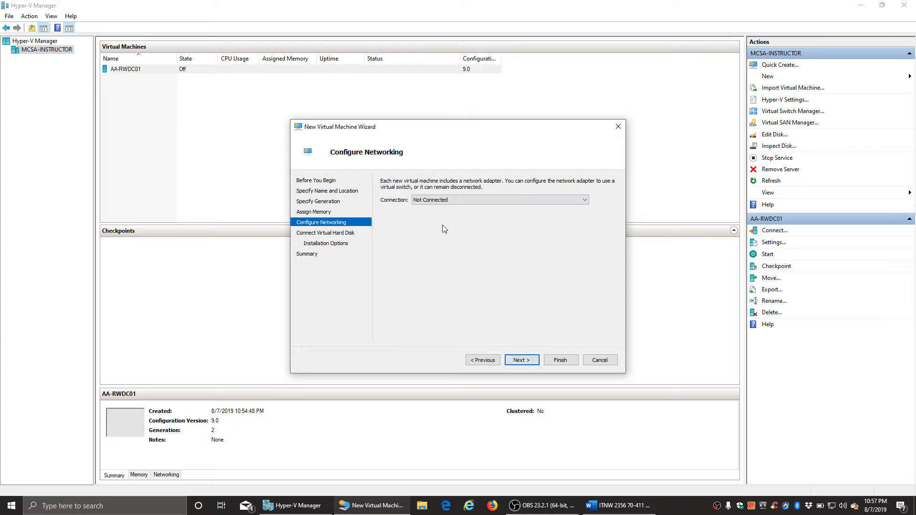
pyautogui.click(462, 201)
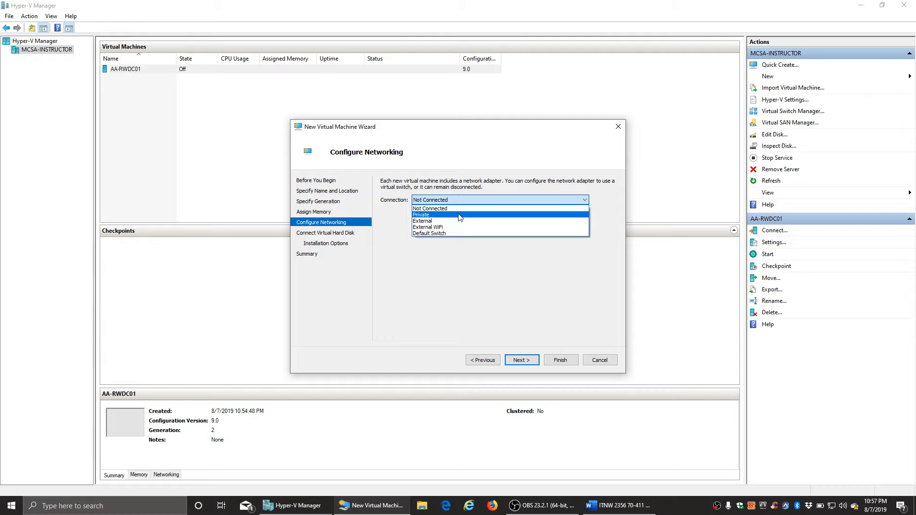
pyautogui.click(460, 216)
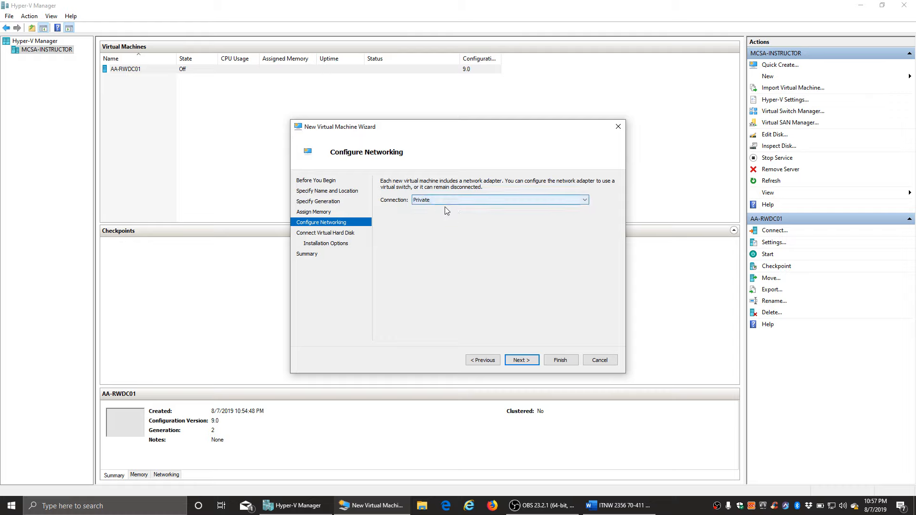
pyautogui.click(520, 362)
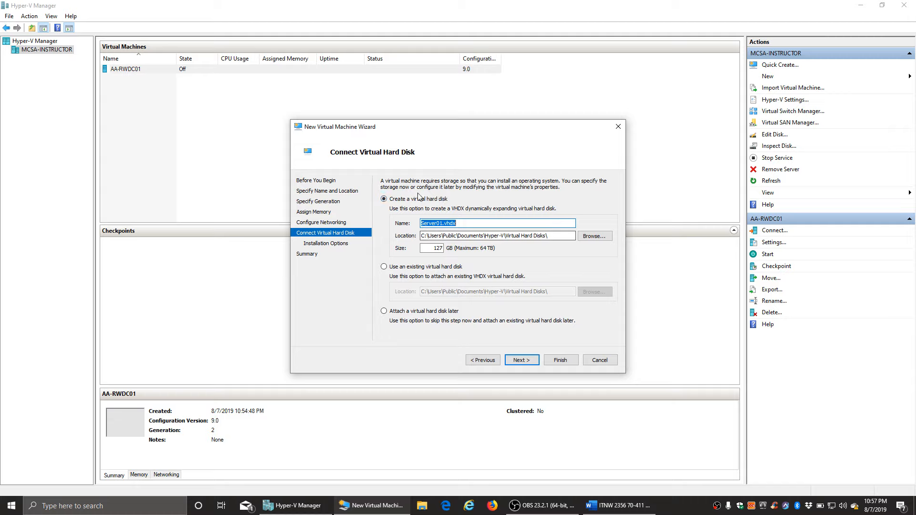
pyautogui.click(522, 361)
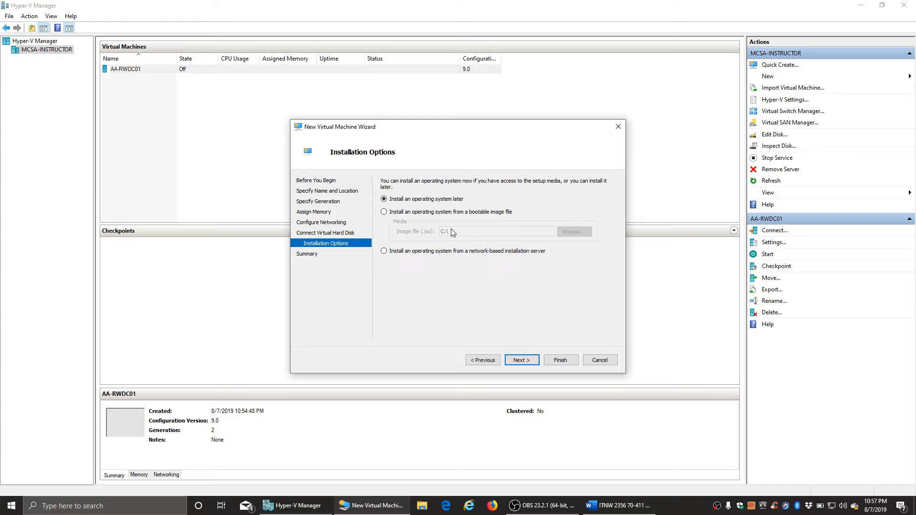
# - Set Server01 to install from the Windows Server 2012 R2 X64 EVAL ISO and finish the wizard
pyautogui.click(400, 216)
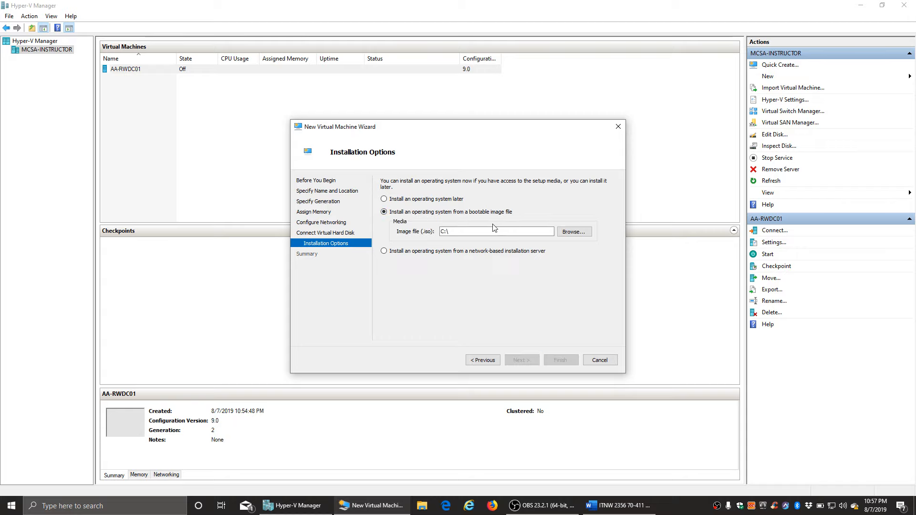
pyautogui.click(570, 232)
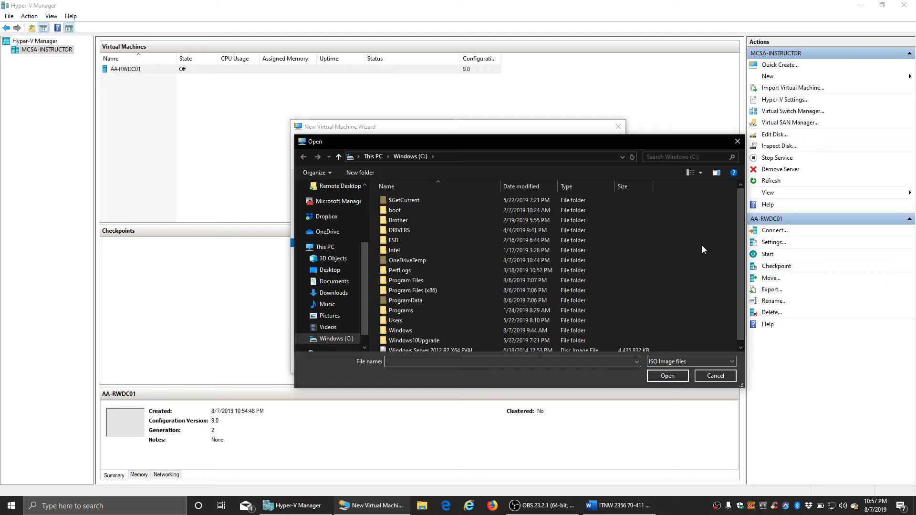
pyautogui.moveTo(739, 217); pyautogui.dragTo(731, 256)
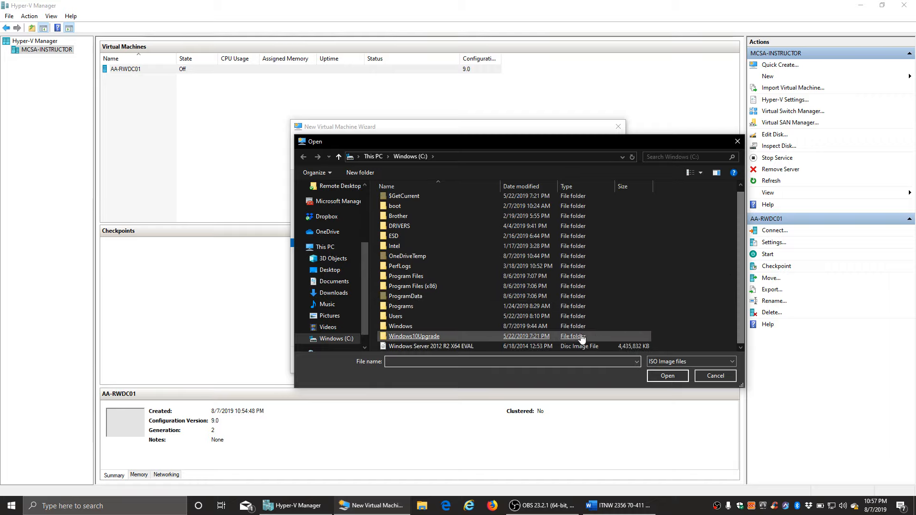
pyautogui.doubleClick(449, 347)
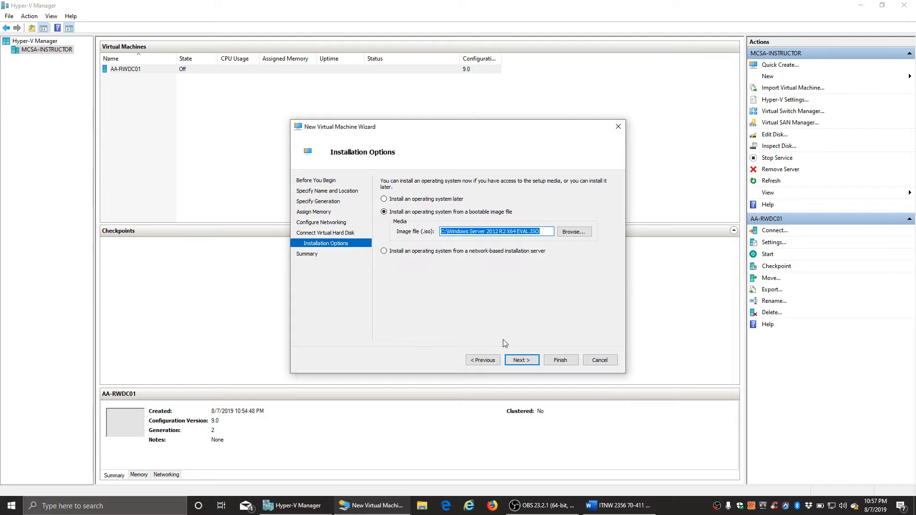
pyautogui.click(523, 360)
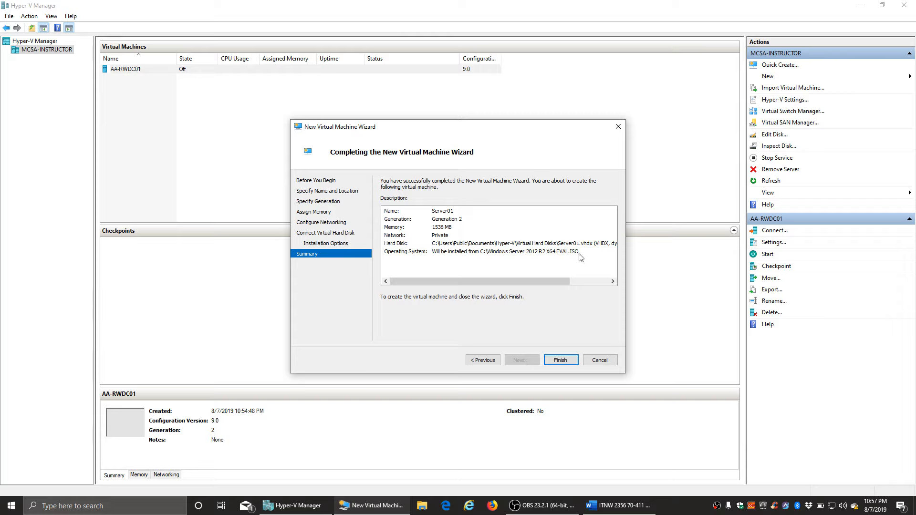
pyautogui.click(561, 360)
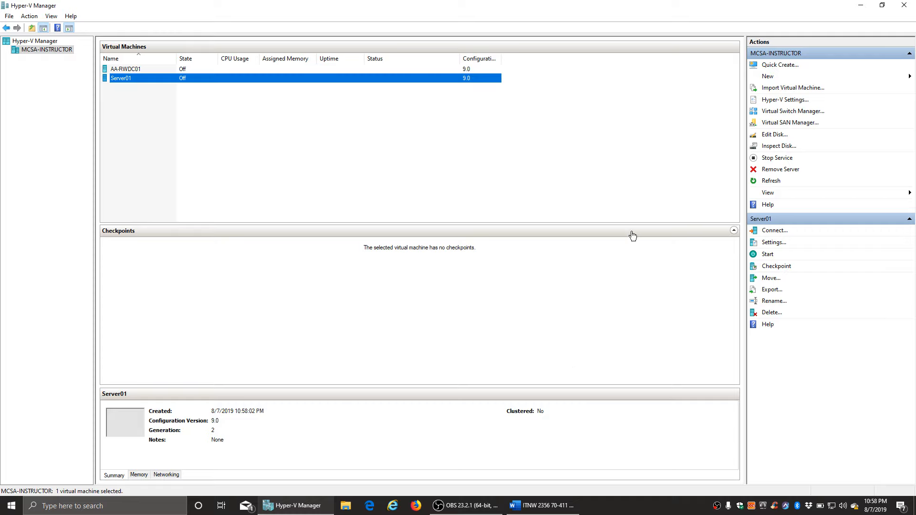
# - Start a third VM wizard, name the machine Server02 and keep Generation 2
pyautogui.click(768, 77)
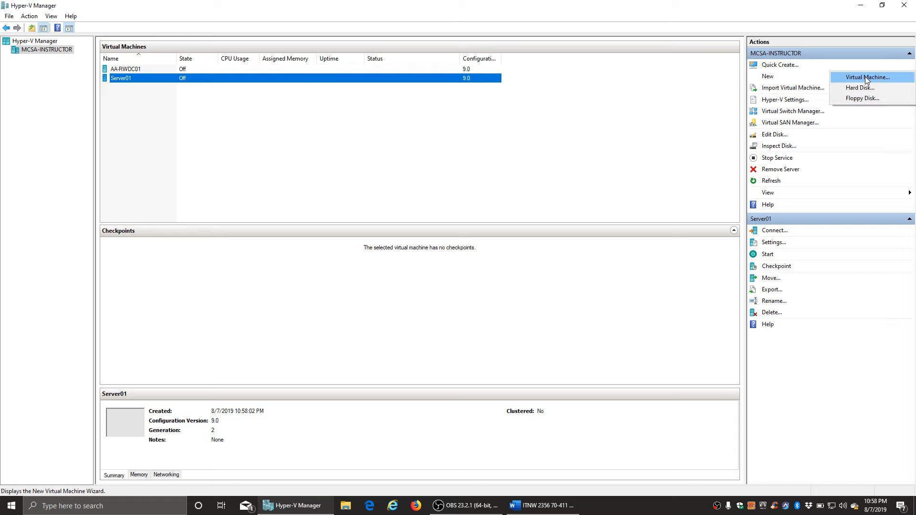
pyautogui.click(866, 78)
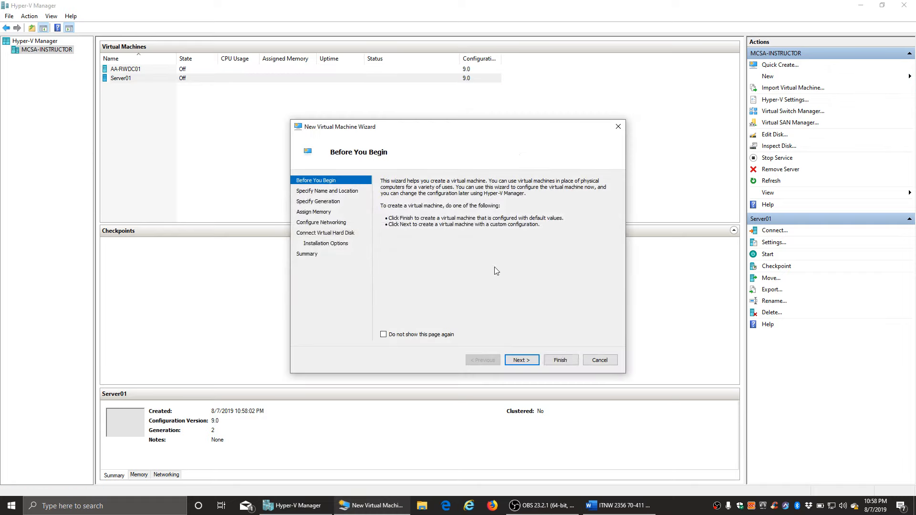
pyautogui.click(522, 360)
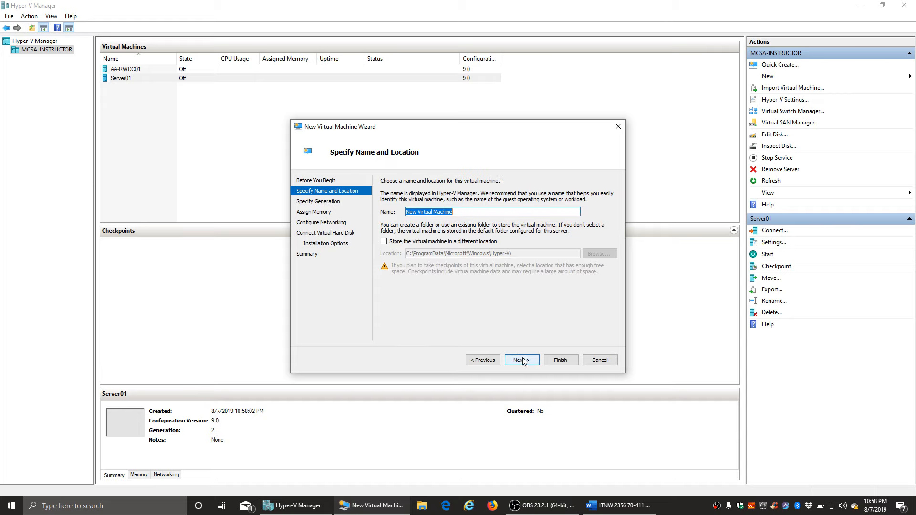
pyautogui.write('Server02')
pyautogui.click(525, 362)
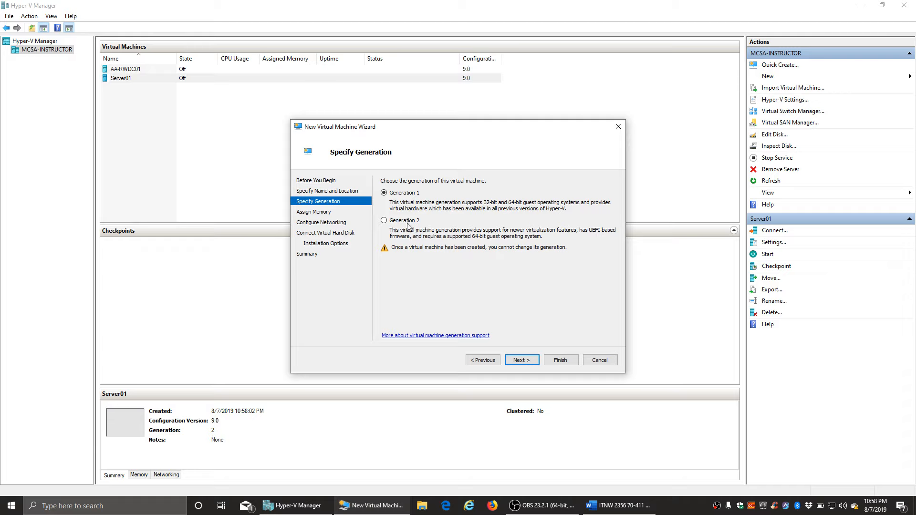
pyautogui.click(523, 361)
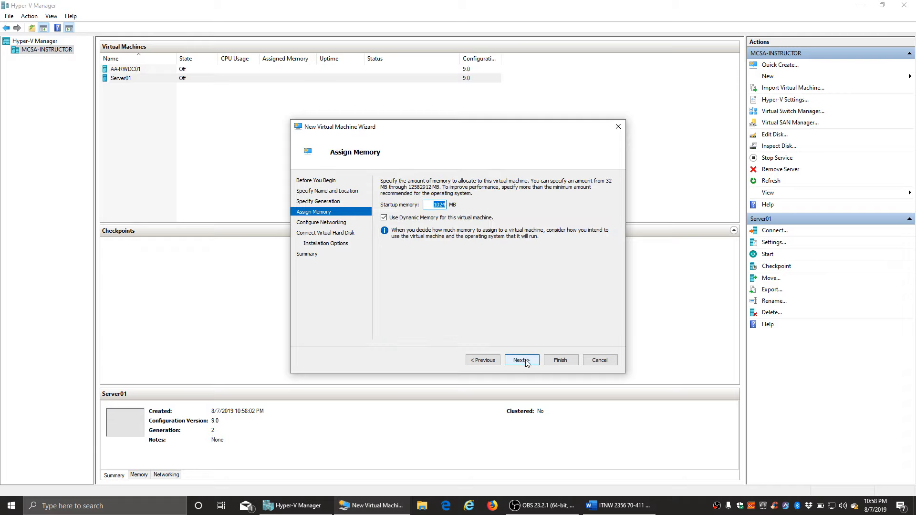
# - Give Server02 1536 MB startup memory, the Private switch and the default 127 GB disk
pyautogui.write('1536')
pyautogui.click(522, 360)
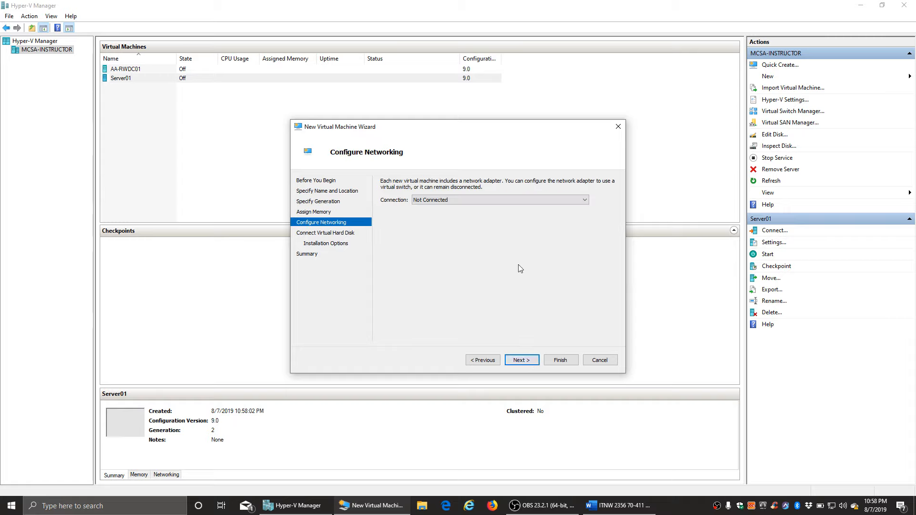
pyautogui.click(442, 201)
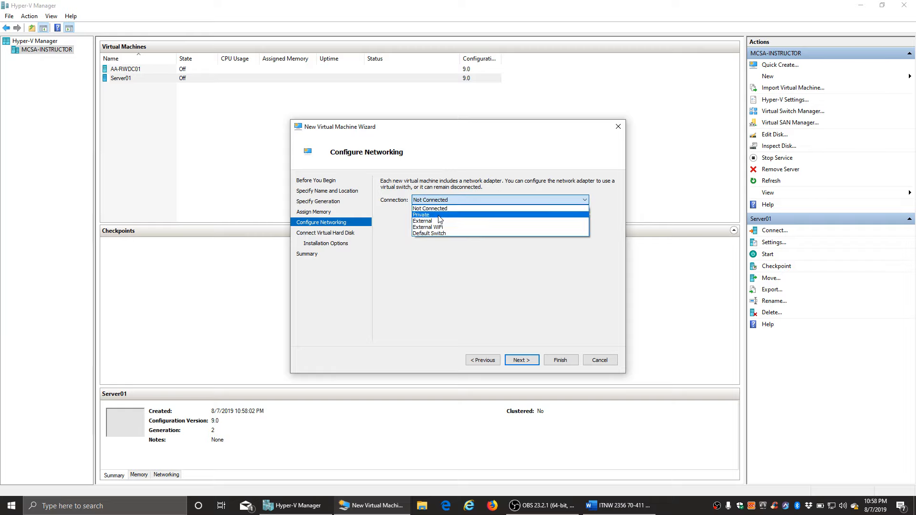
pyautogui.click(434, 215)
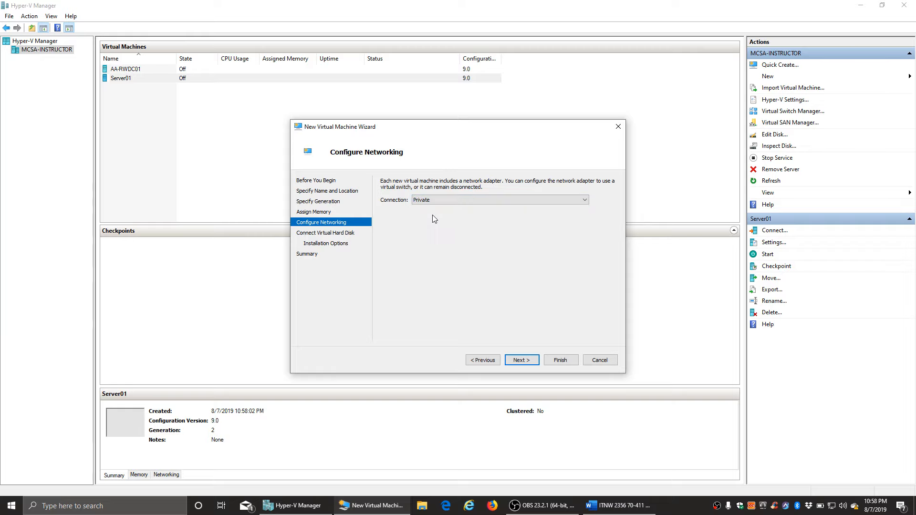
pyautogui.click(520, 360)
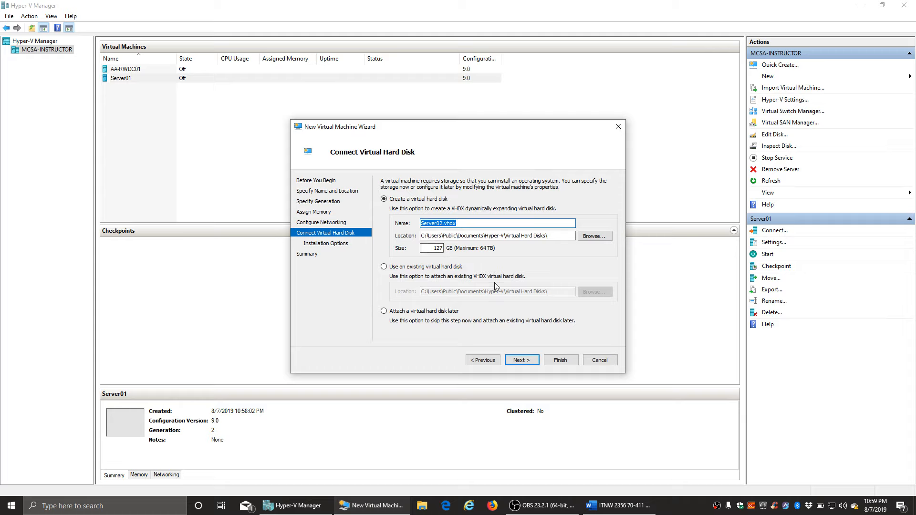
pyautogui.click(525, 363)
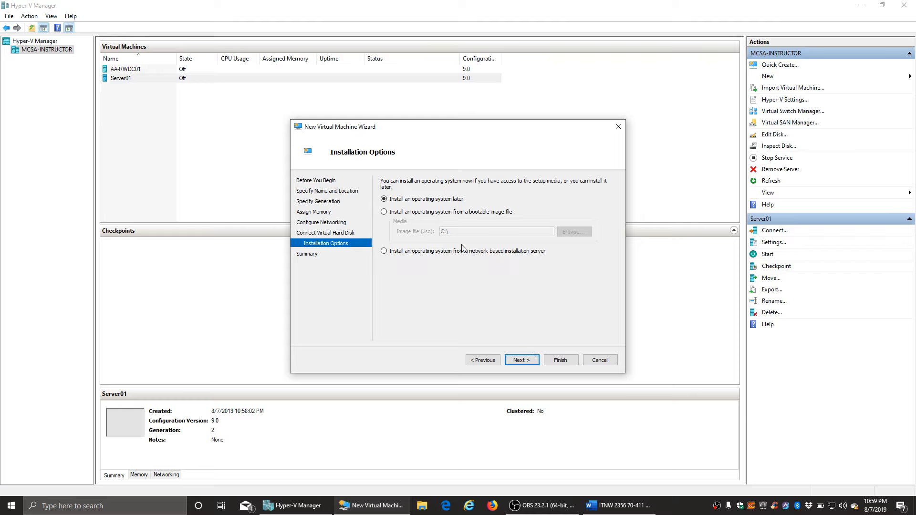
# - Set Server02 to install from the Windows Server 2012 R2 X64 EVAL ISO and finish the wizard
pyautogui.click(393, 213)
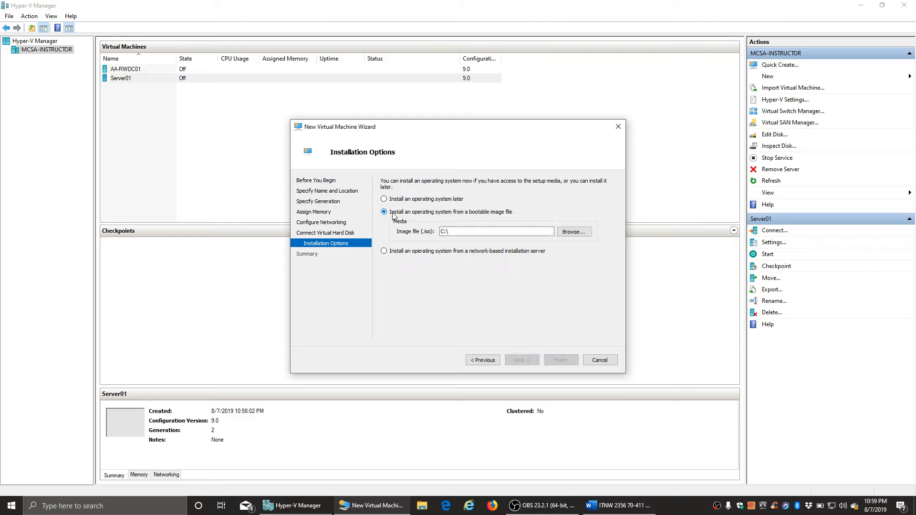
pyautogui.click(573, 232)
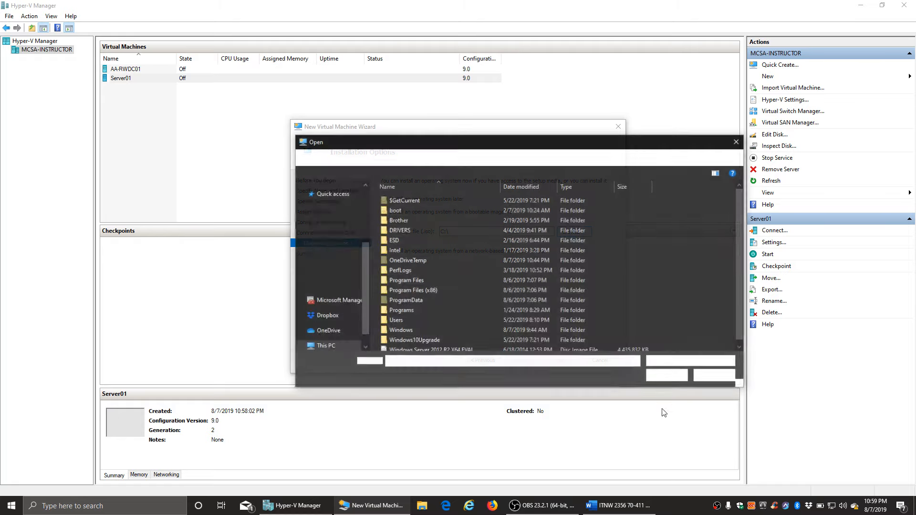
pyautogui.scroll(-1, 740, 236)
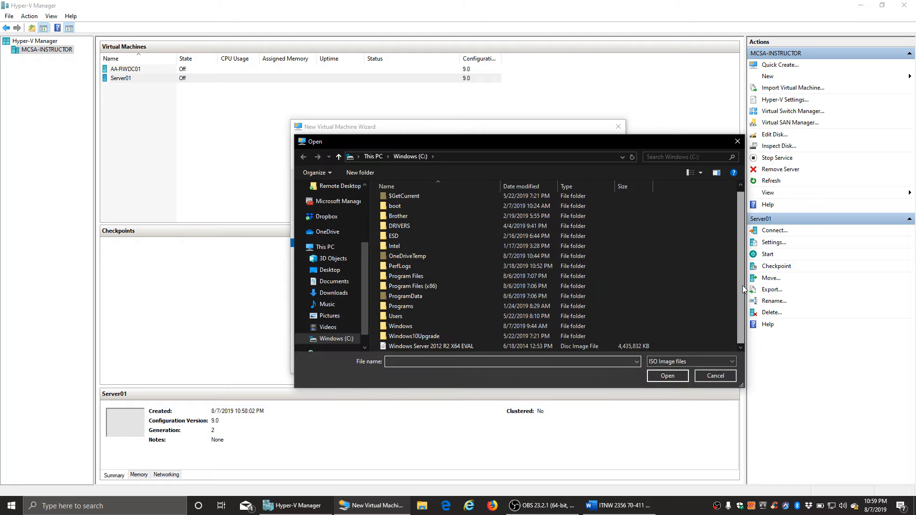
pyautogui.doubleClick(458, 347)
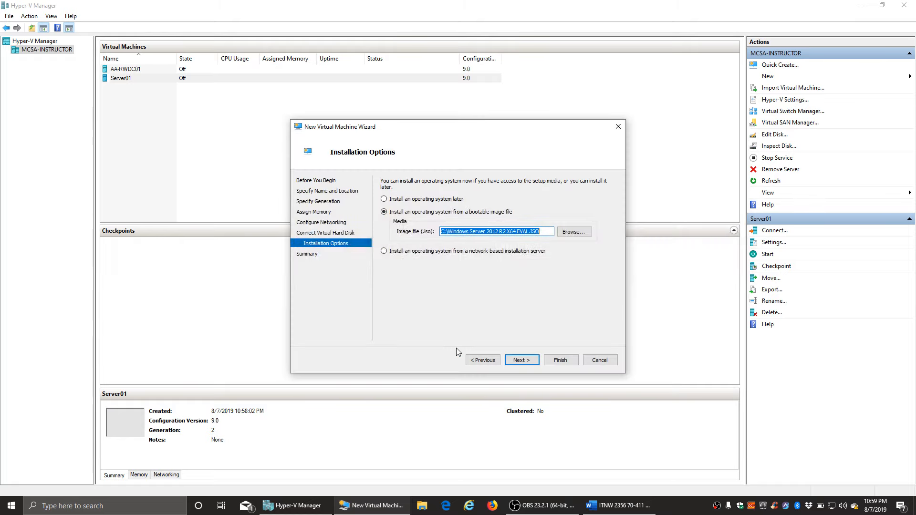
pyautogui.click(523, 361)
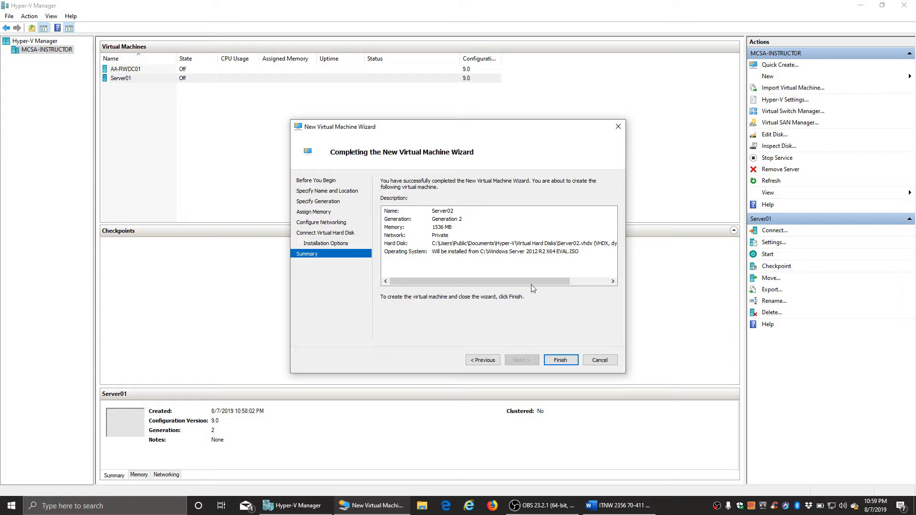
pyautogui.click(565, 362)
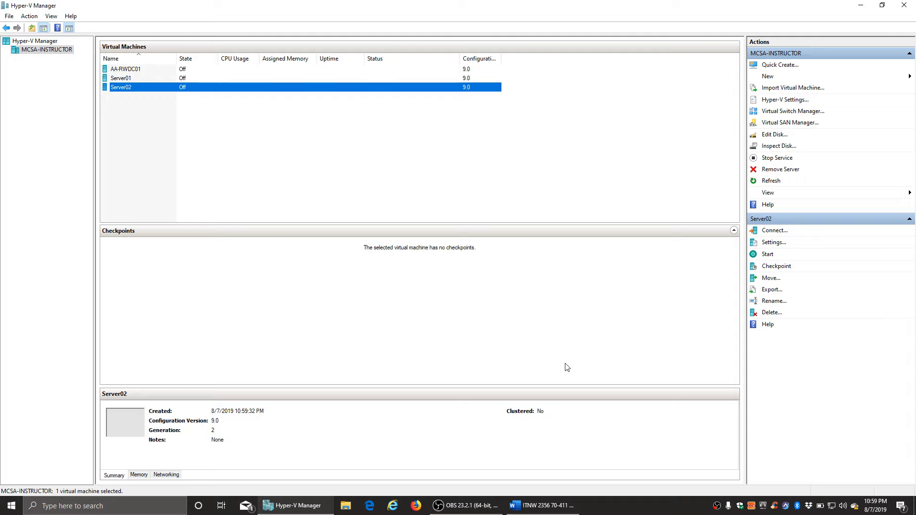
# - Connect to AA-RWDC01, start it, and boot from the installation DVD to Windows Boot Manager
pyautogui.click(129, 71)
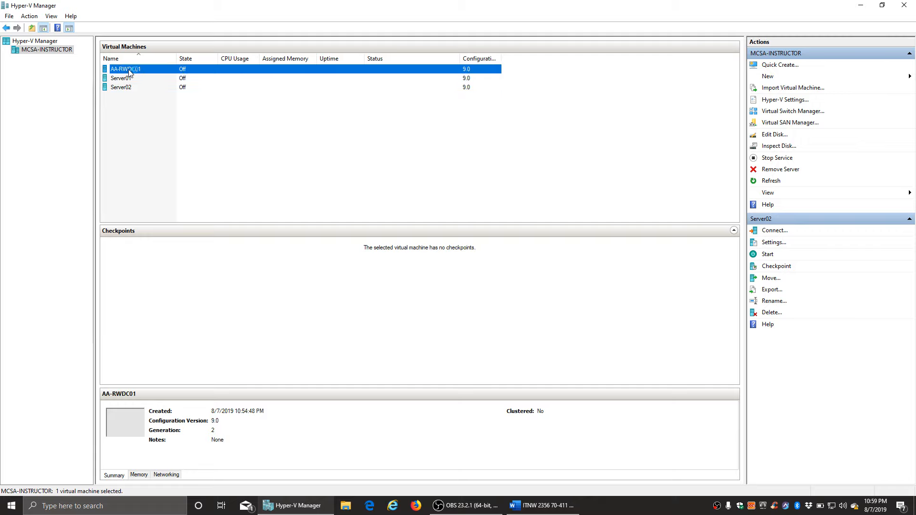
pyautogui.doubleClick(129, 72)
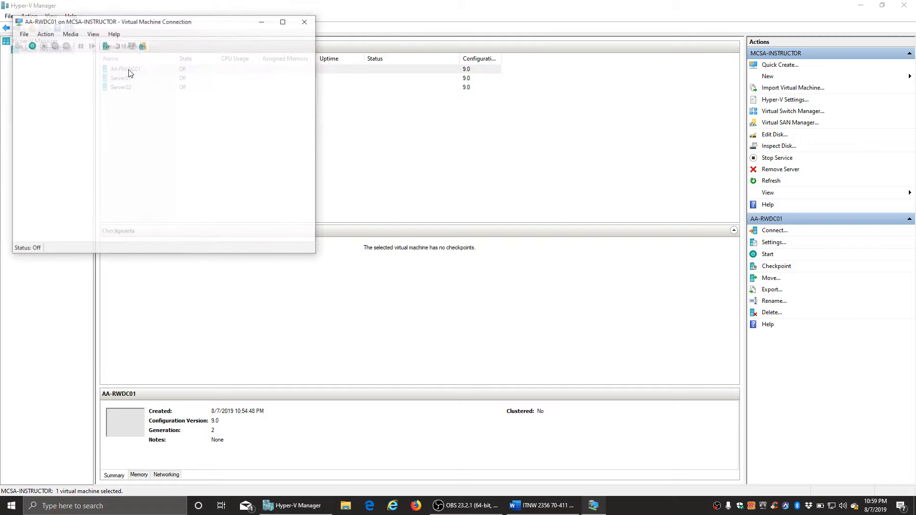
pyautogui.moveTo(158, 29); pyautogui.dragTo(311, 45)
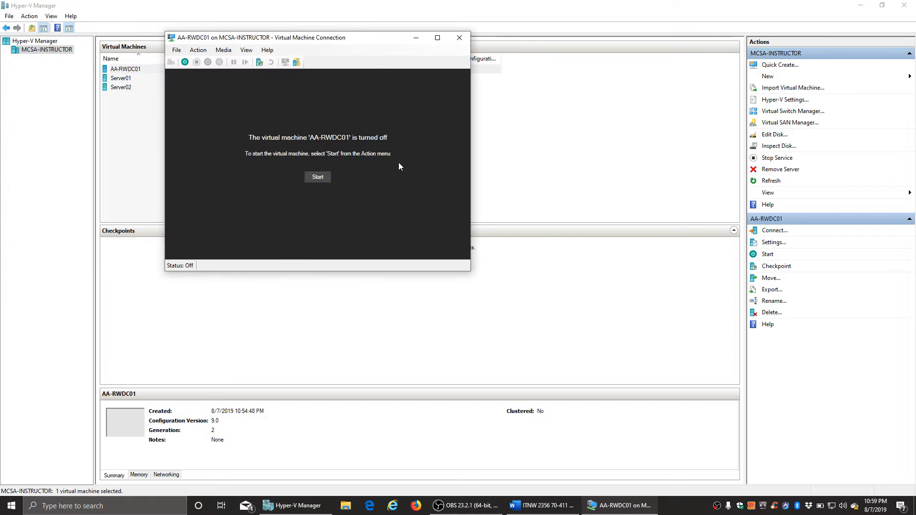
pyautogui.click(321, 179)
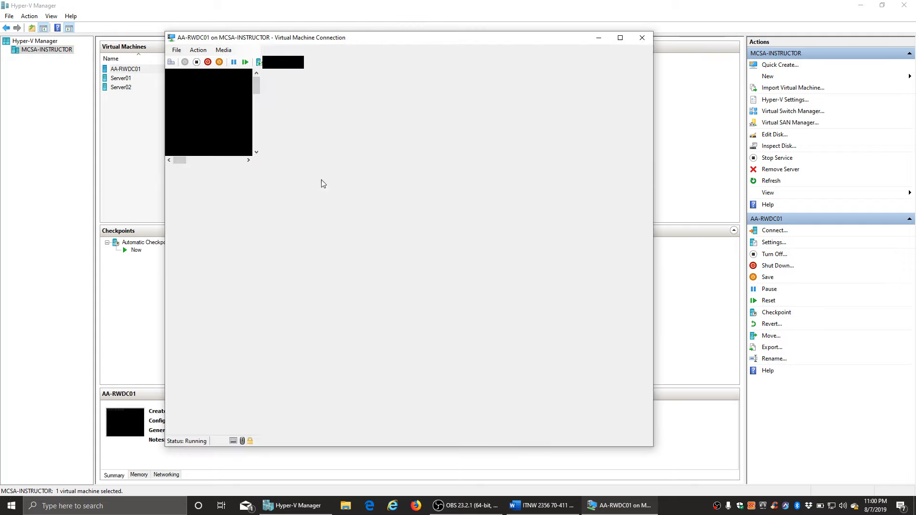
pyautogui.press('Return')
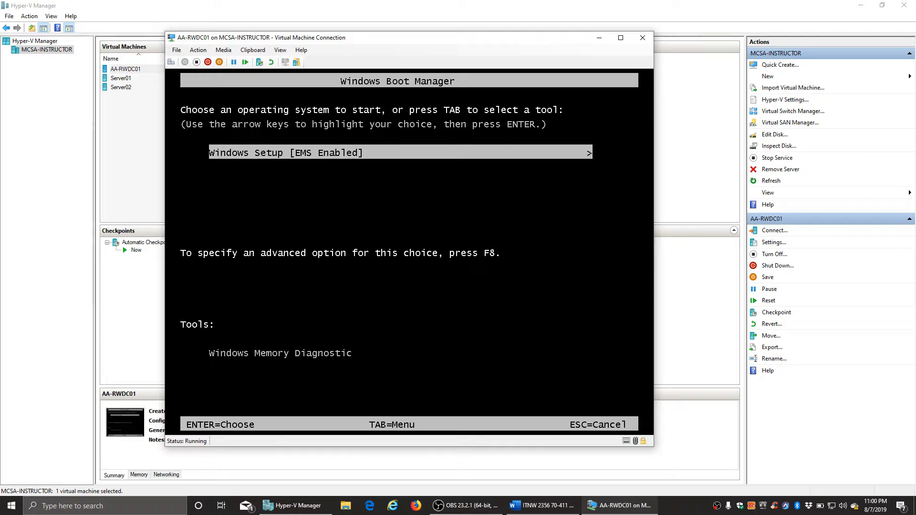
# - Boot AA-RWDC01 into Windows Setup, keep English (United States) settings and start the installation
pyautogui.press('Return')
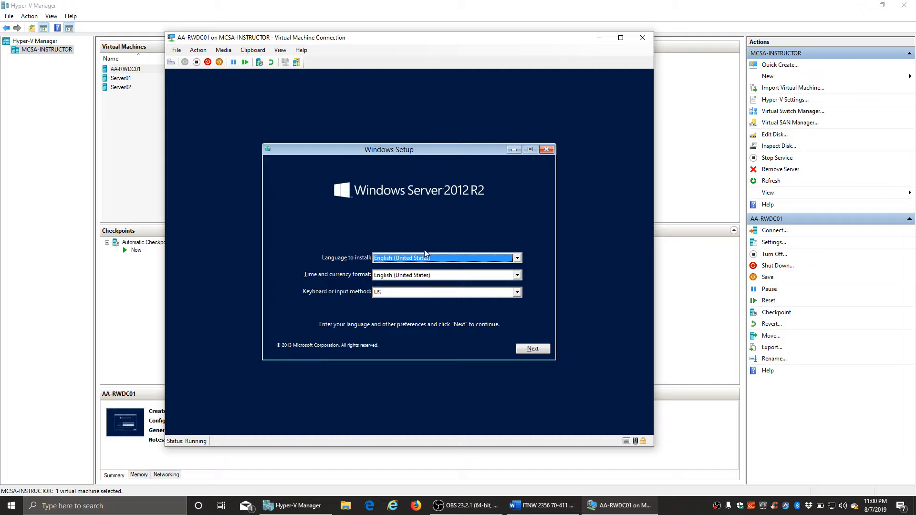
pyautogui.click(538, 348)
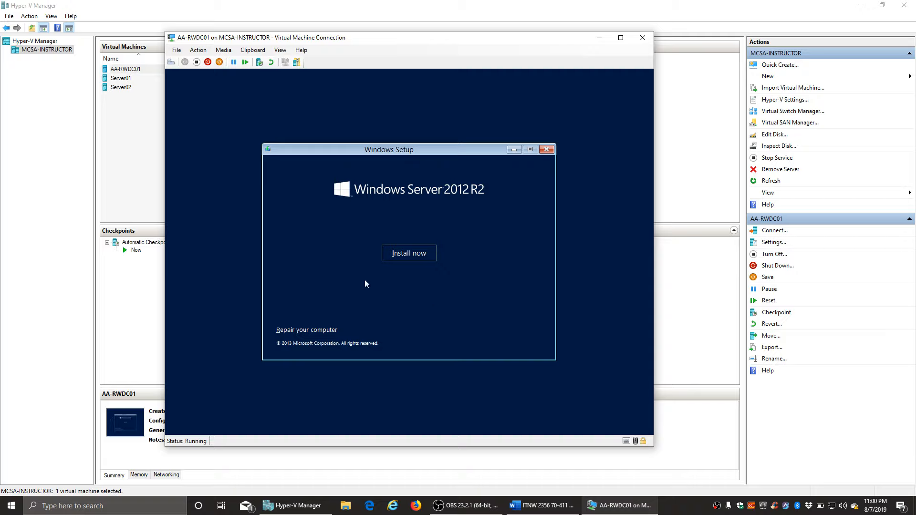
pyautogui.click(408, 253)
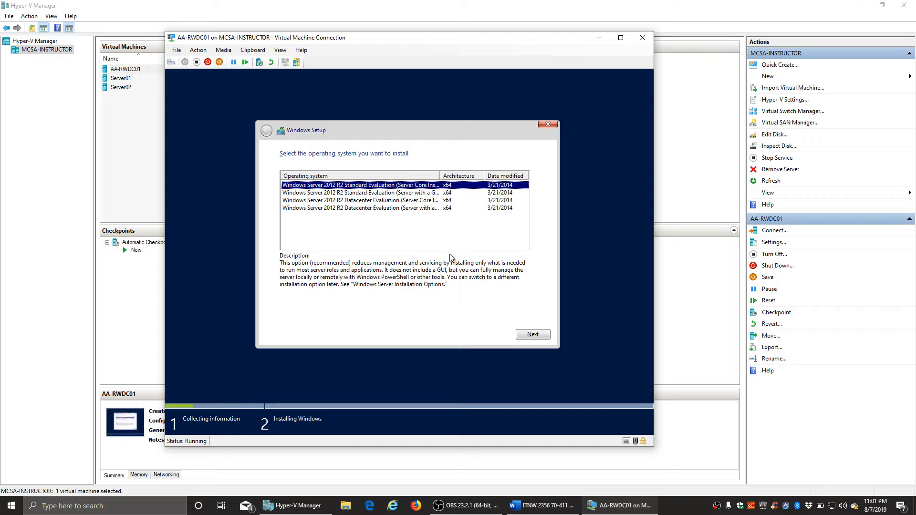
# - Custom-install Datacenter Evaluation (Server with a GUI) on Drive 0's unallocated space, accepting the license
pyautogui.moveTo(439, 176); pyautogui.dragTo(499, 173)
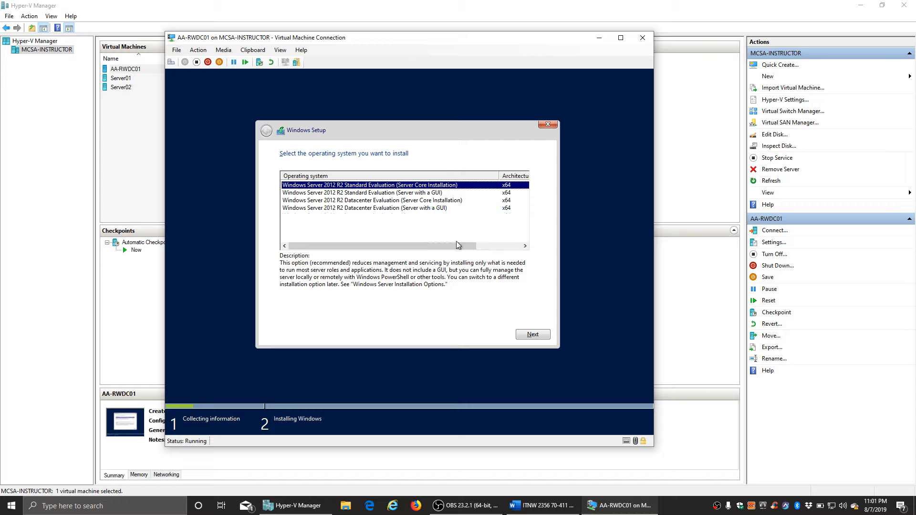
pyautogui.click(390, 209)
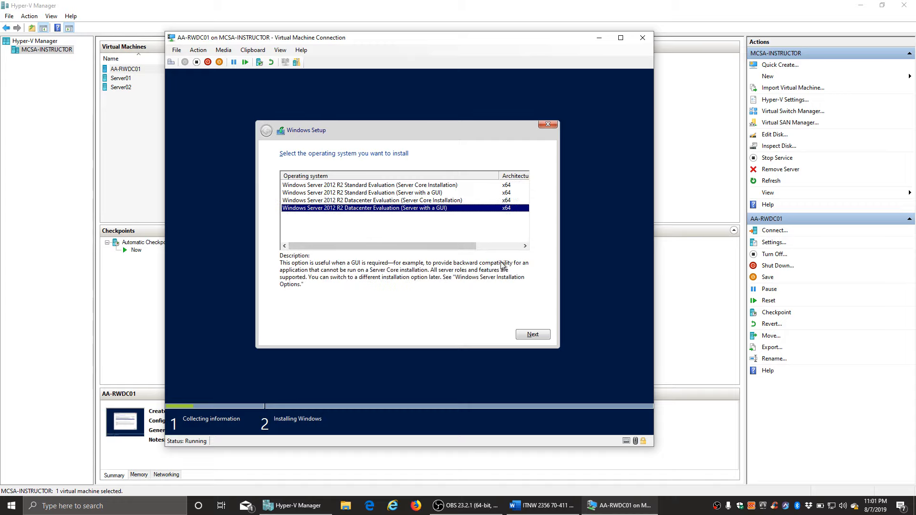
pyautogui.click(532, 334)
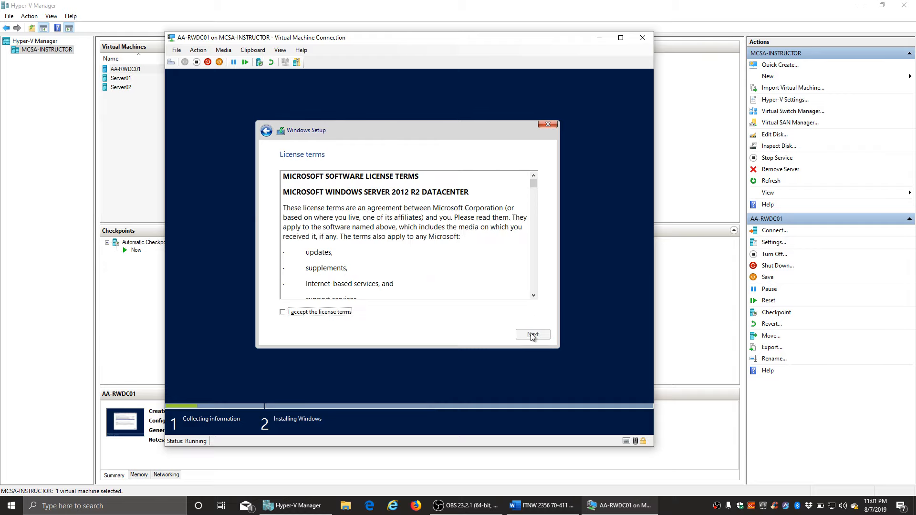
pyautogui.click(319, 313)
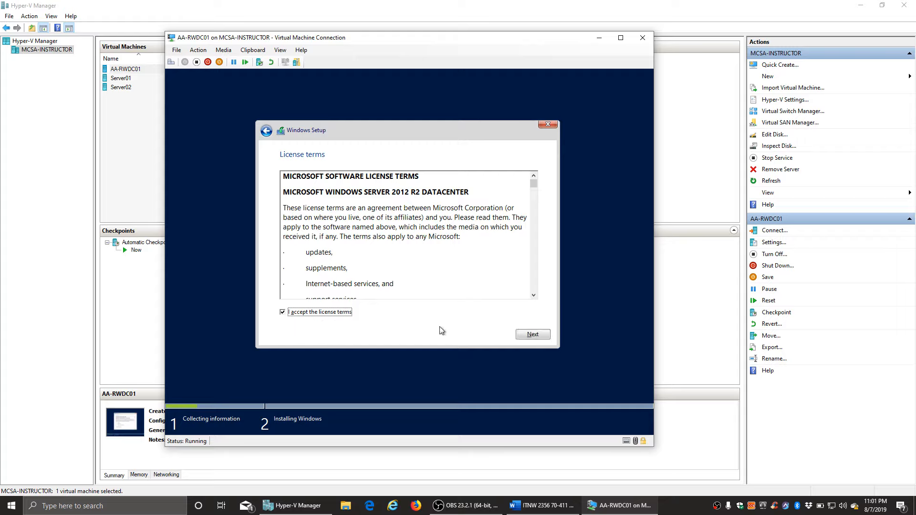
pyautogui.click(532, 334)
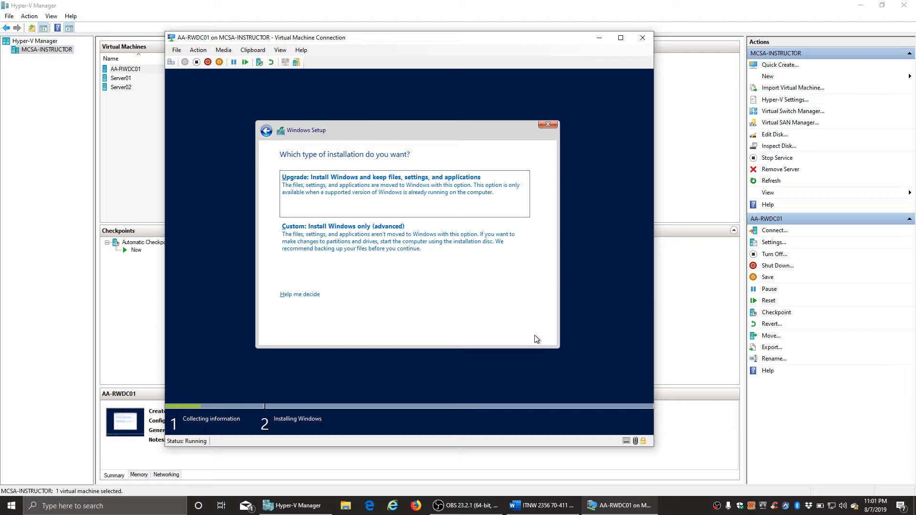
pyautogui.click(342, 238)
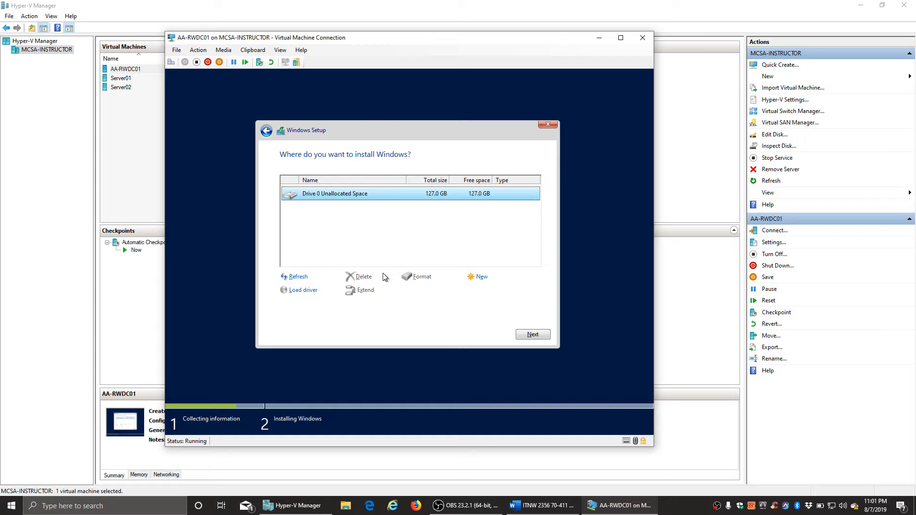
pyautogui.click(533, 335)
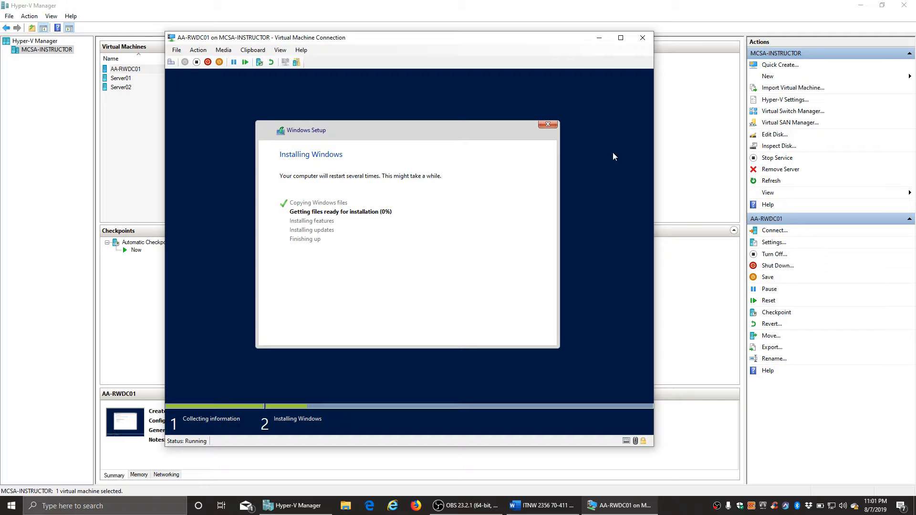
# - Minimize AA-RWDC01's console and open a centred console connection to Server01
pyautogui.click(599, 38)
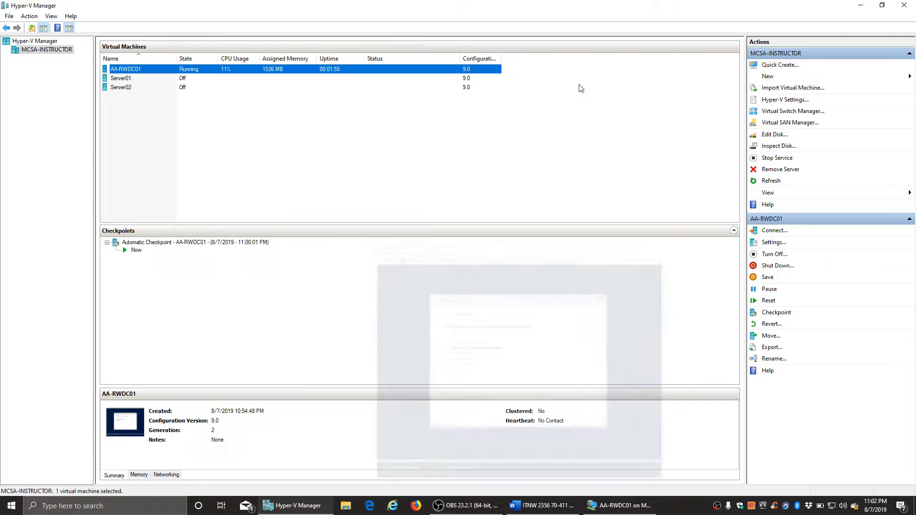
pyautogui.click(119, 79)
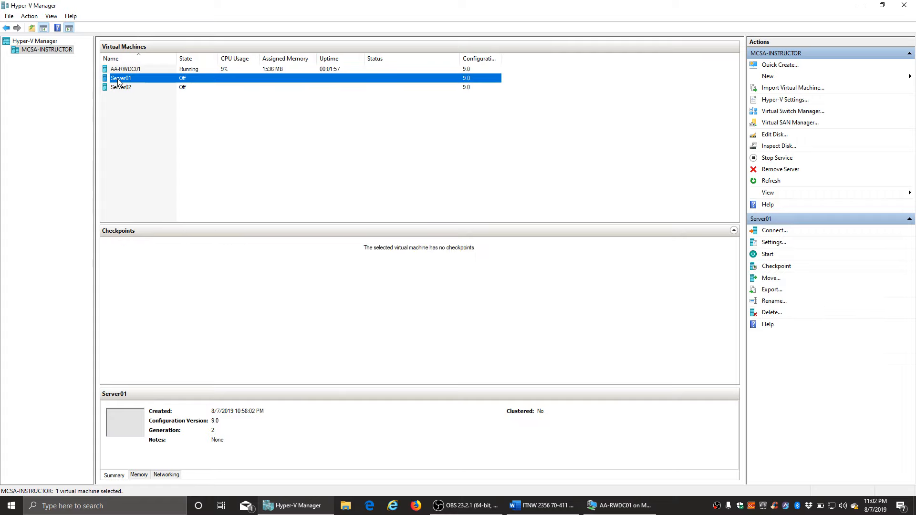
pyautogui.doubleClick(118, 79)
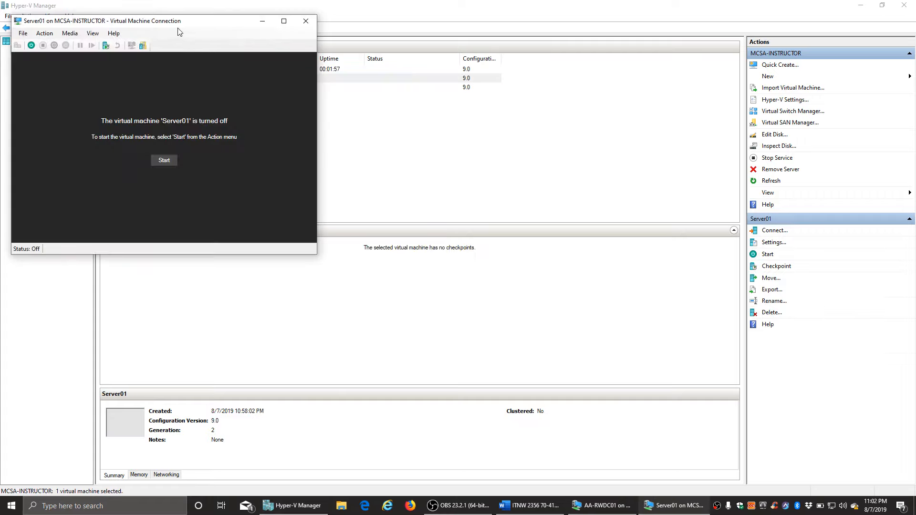
pyautogui.moveTo(178, 24); pyautogui.dragTo(390, 72)
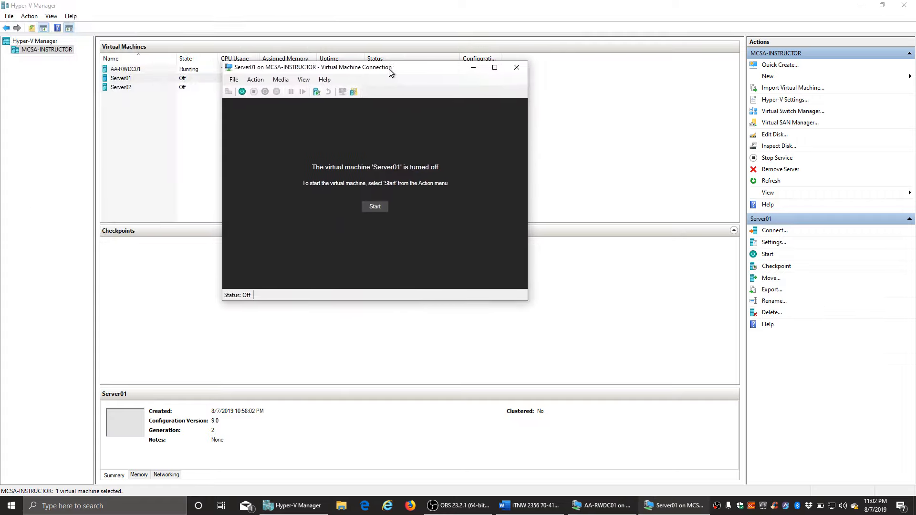
# - Power on Server01 and boot from the DVD into Windows Setup
pyautogui.click(374, 208)
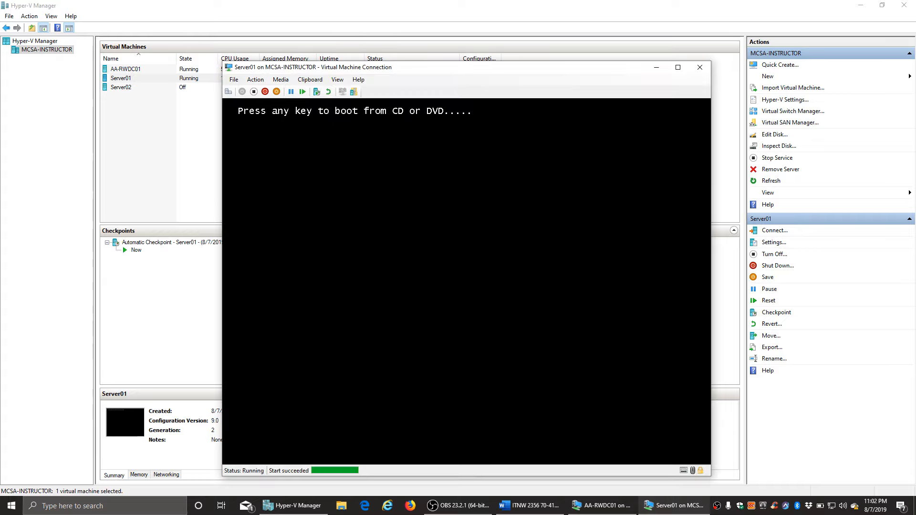
pyautogui.press('Return')
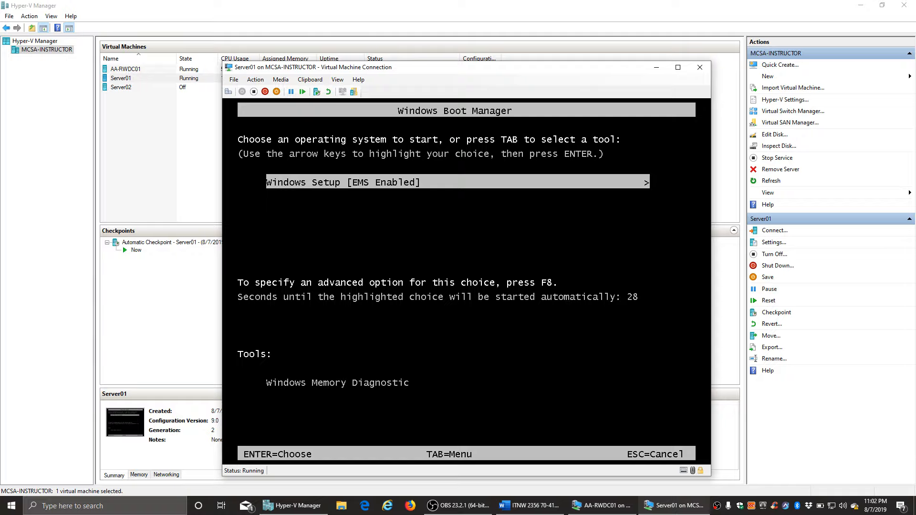
pyautogui.press('Return')
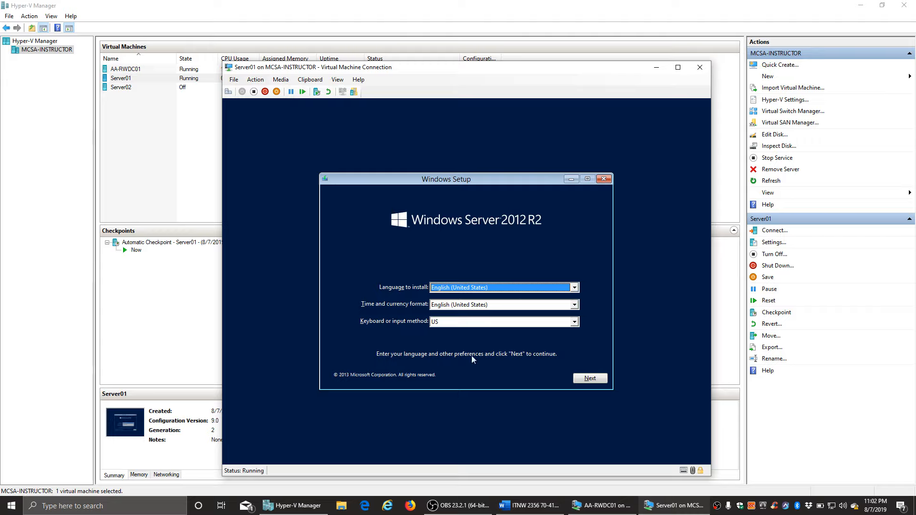
# - Keep the default language settings, start the install and choose Datacenter Evaluation (Server with a GUI)
pyautogui.click(597, 380)
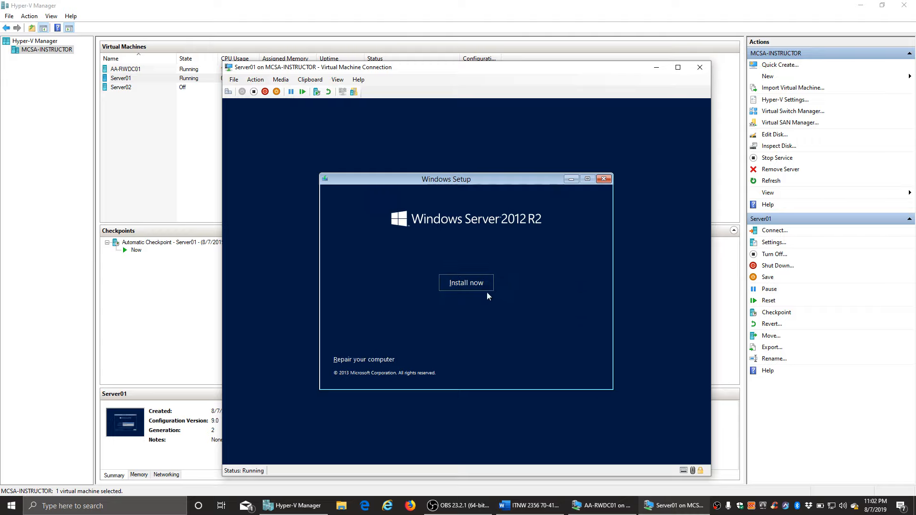
pyautogui.click(462, 283)
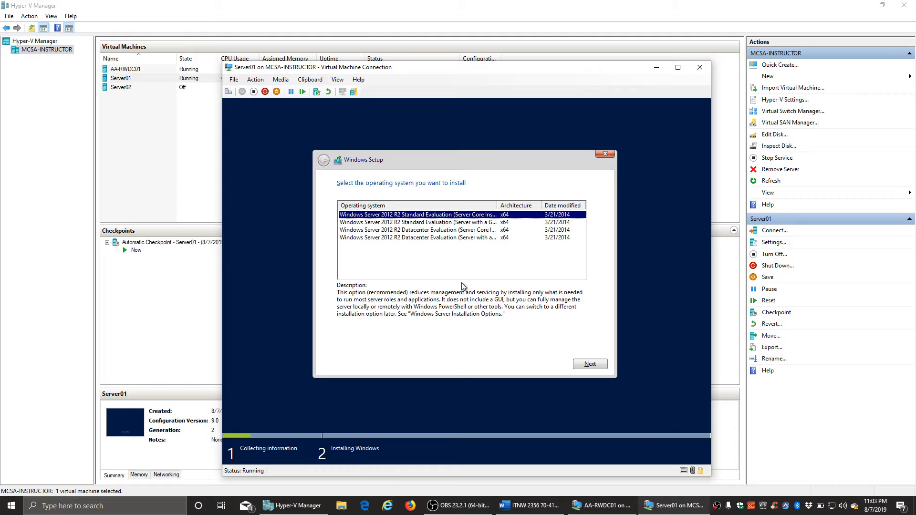
pyautogui.click(468, 240)
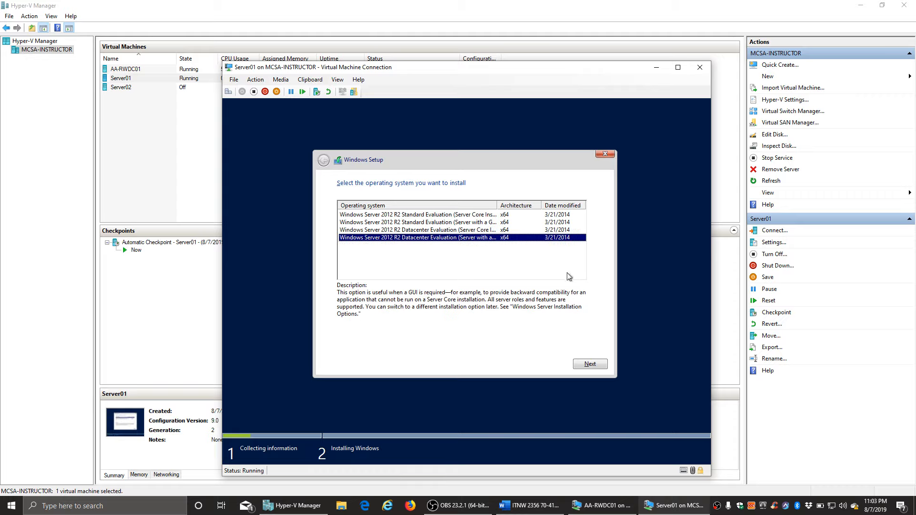
pyautogui.click(592, 365)
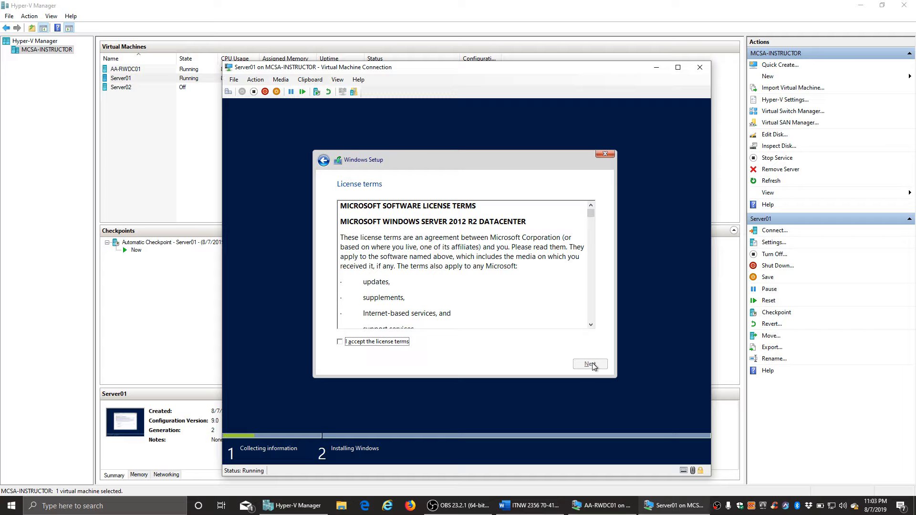
# - Accept the license terms and custom-install onto Server01's Drive 0 unallocated space
pyautogui.click(373, 342)
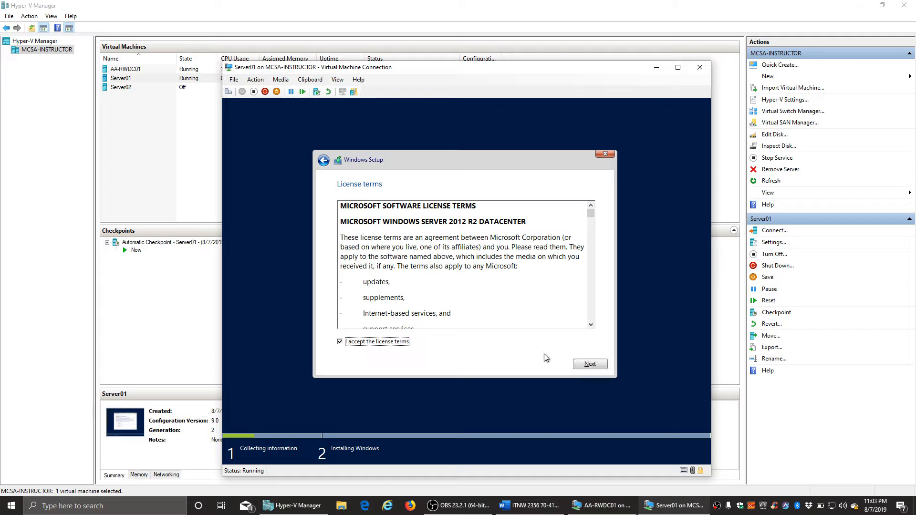
pyautogui.click(590, 364)
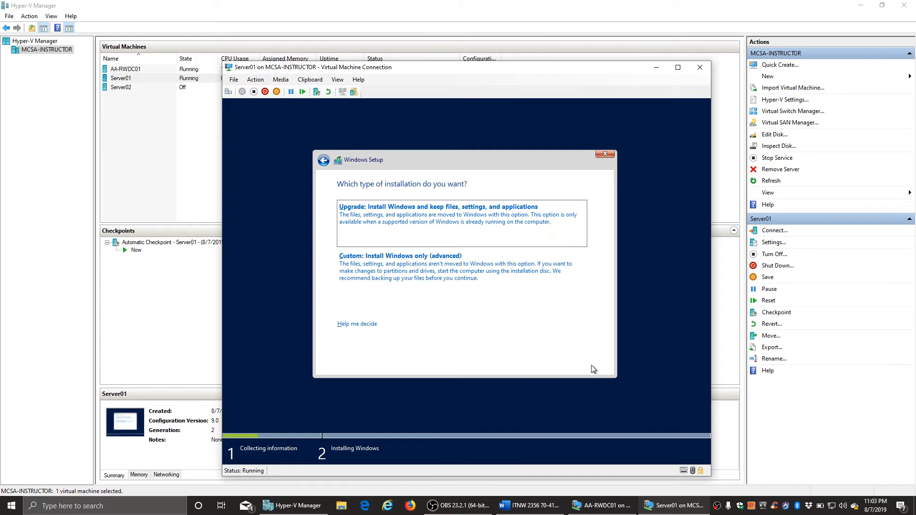
pyautogui.click(390, 276)
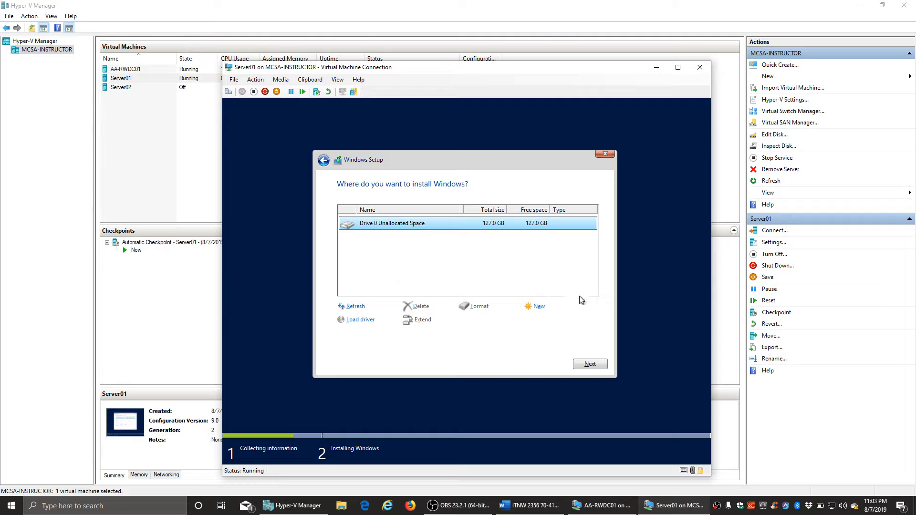
pyautogui.click(593, 367)
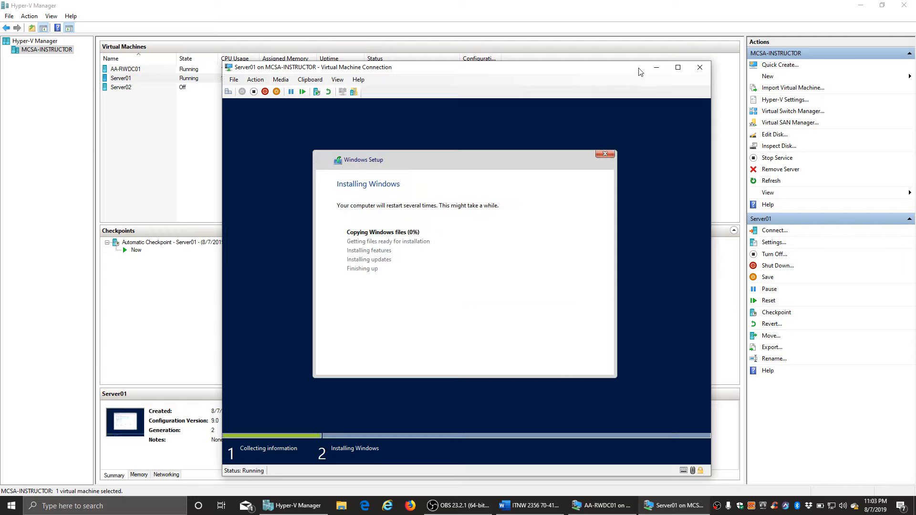
# - Minimize Server01's console and check AA-RWDC01's installation progress
pyautogui.click(655, 72)
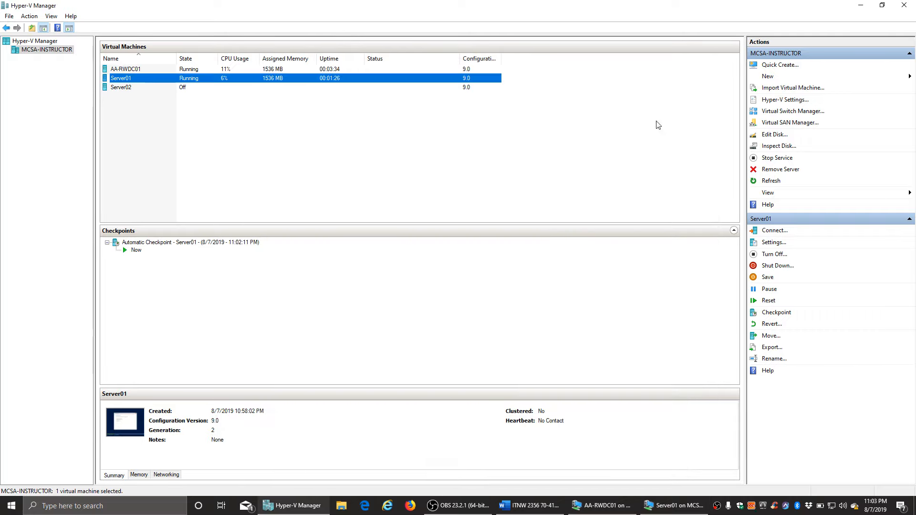
pyautogui.click(606, 507)
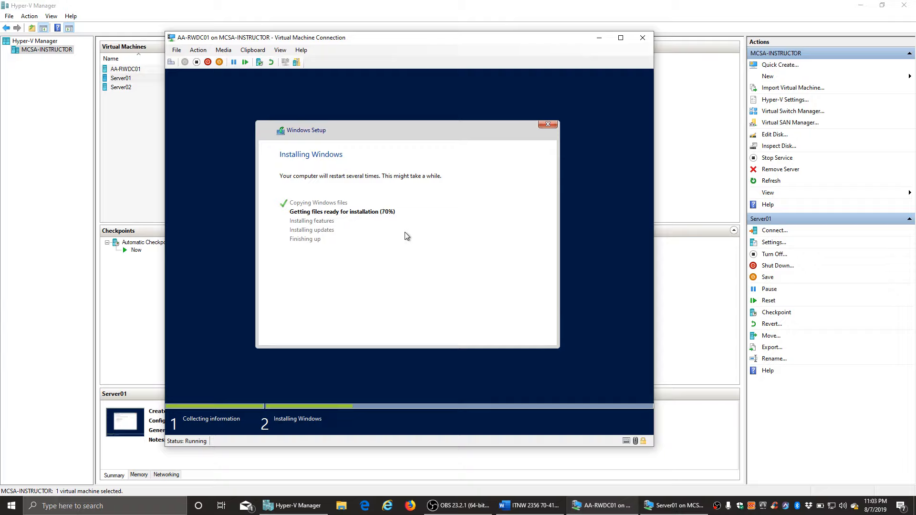
pyautogui.click(600, 37)
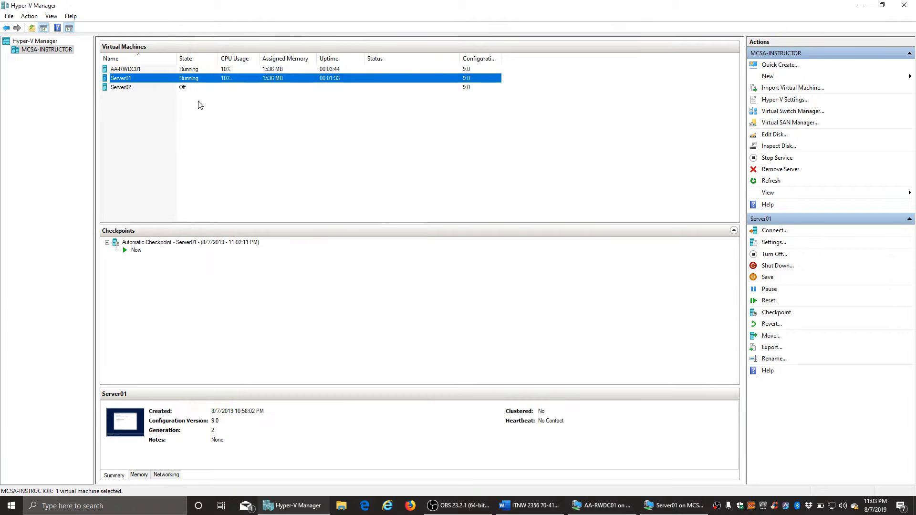
# - Select Server02, position its console window and power it on
pyautogui.click(127, 88)
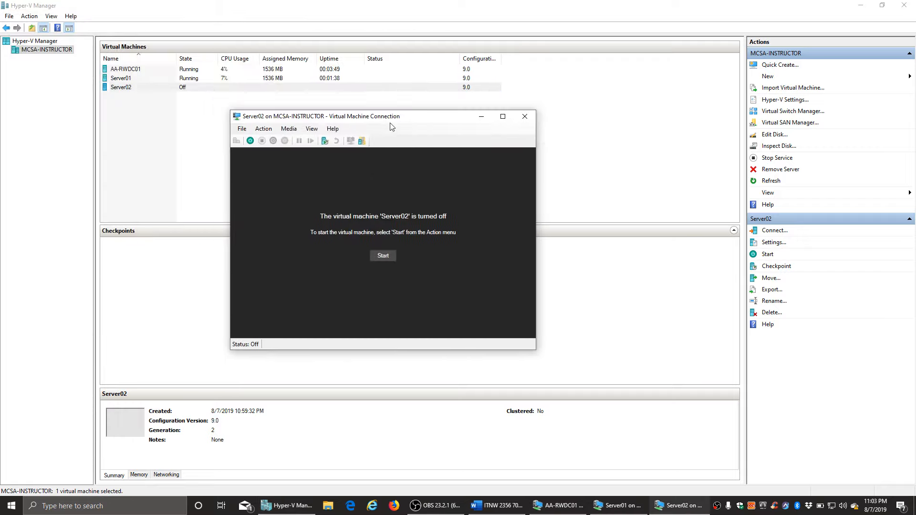
pyautogui.moveTo(378, 116); pyautogui.dragTo(425, 114)
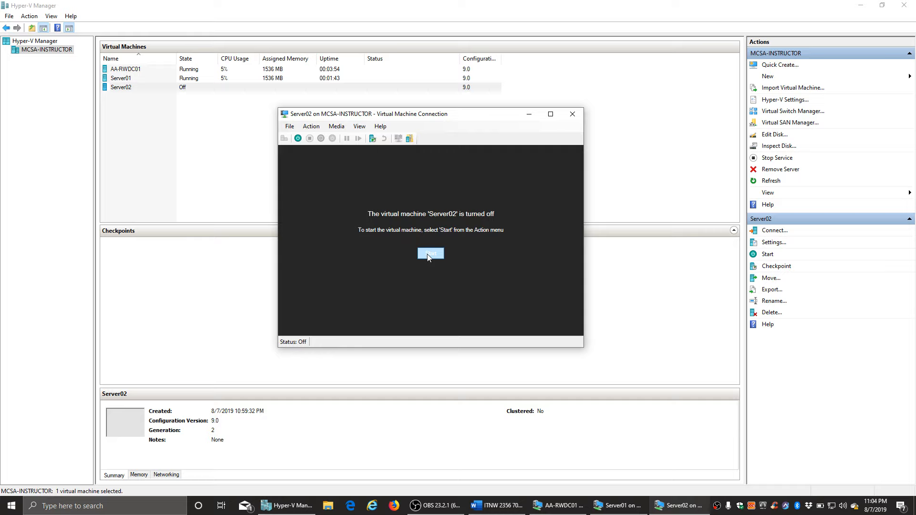
pyautogui.click(429, 255)
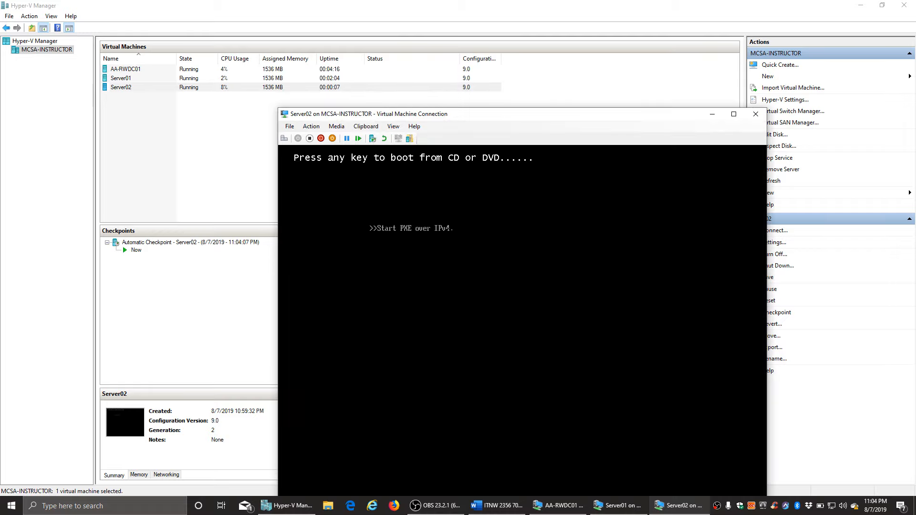
# - Restart Server02 with Ctrl+Alt+Delete and boot it from the setup DVD
pyautogui.click(283, 139)
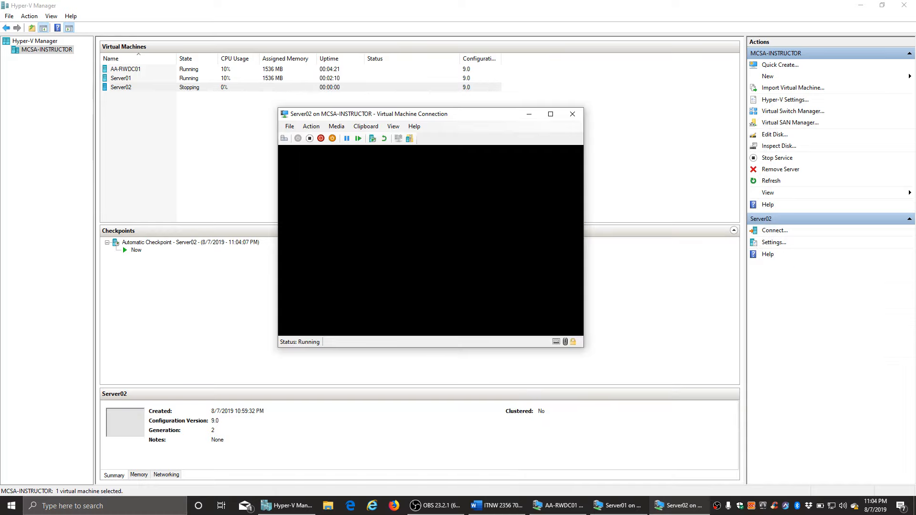
pyautogui.press('Return')
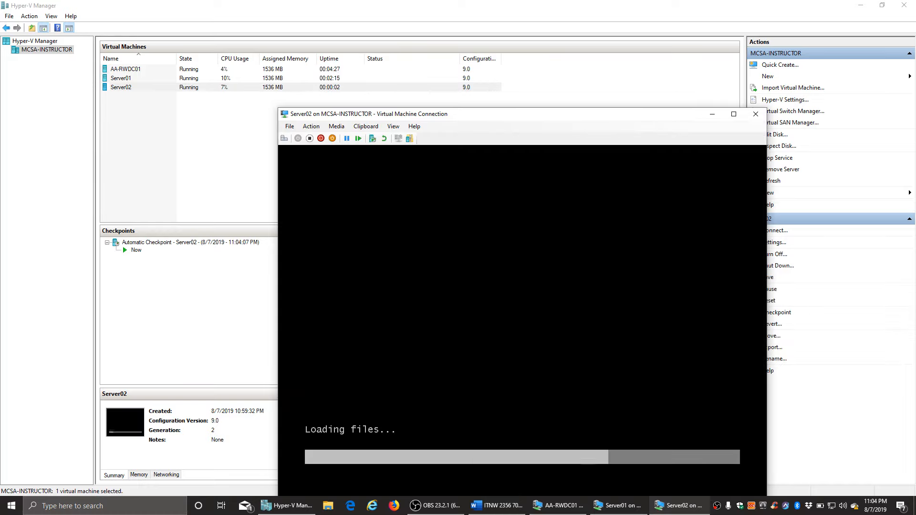
pyautogui.moveTo(496, 115); pyautogui.dragTo(419, 66)
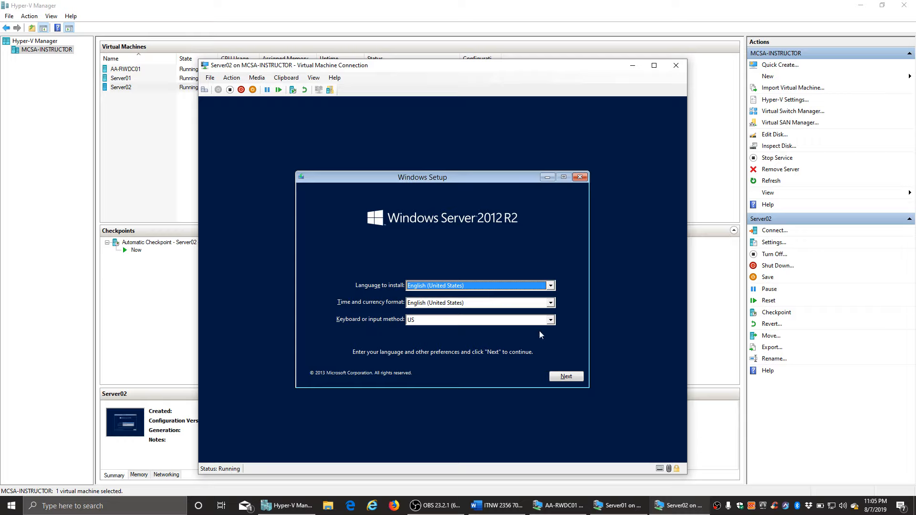
# - Start Server02's install with default language settings and choose Datacenter Evaluation (Server with a GUI)
pyautogui.click(565, 377)
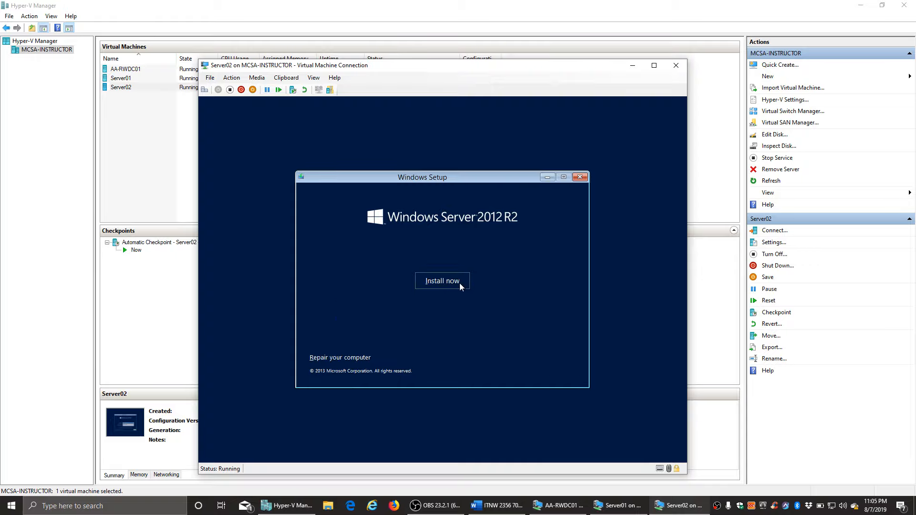
pyautogui.click(459, 283)
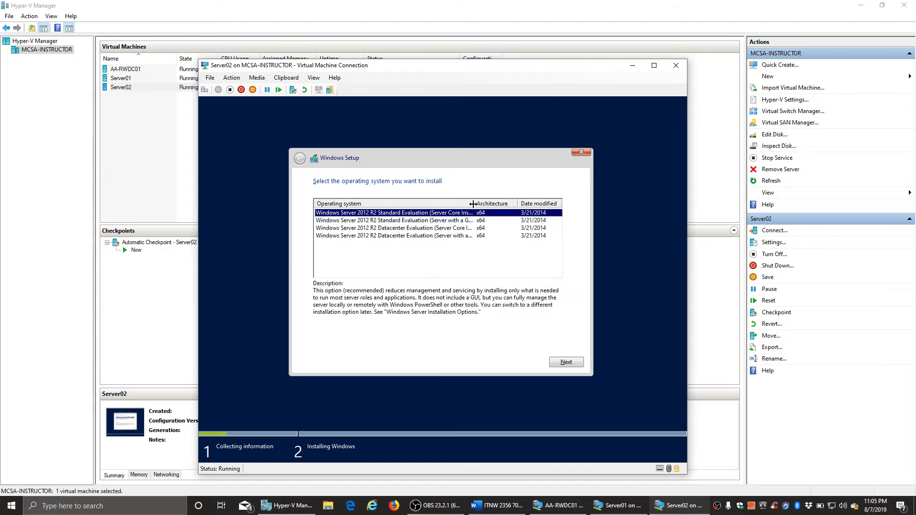
pyautogui.moveTo(474, 203); pyautogui.dragTo(509, 203)
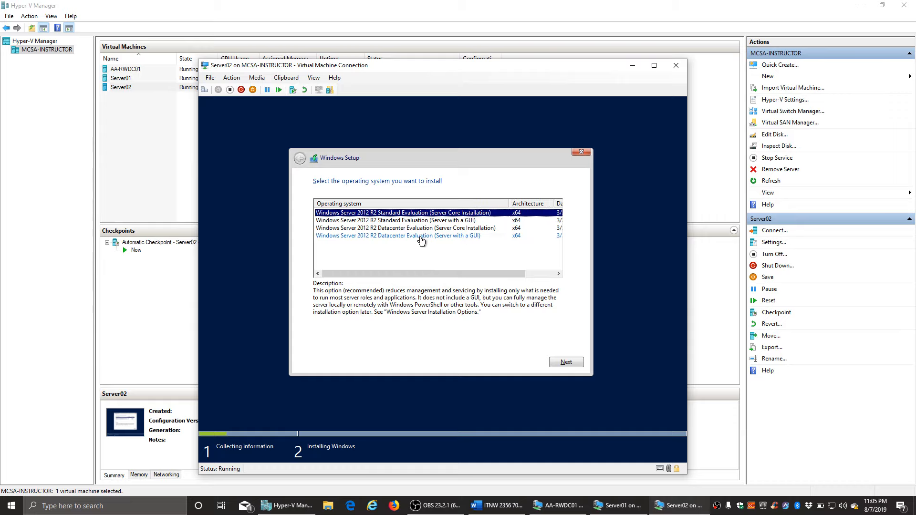
pyautogui.click(461, 237)
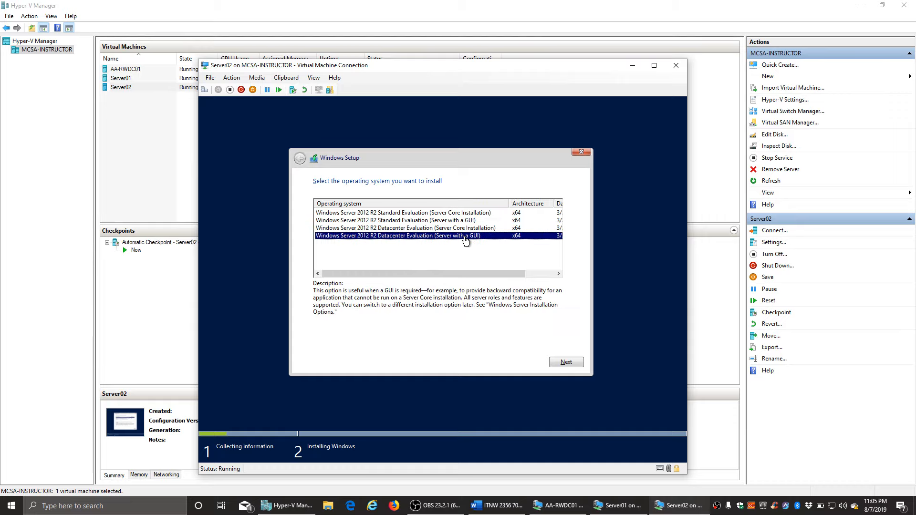
pyautogui.click(566, 362)
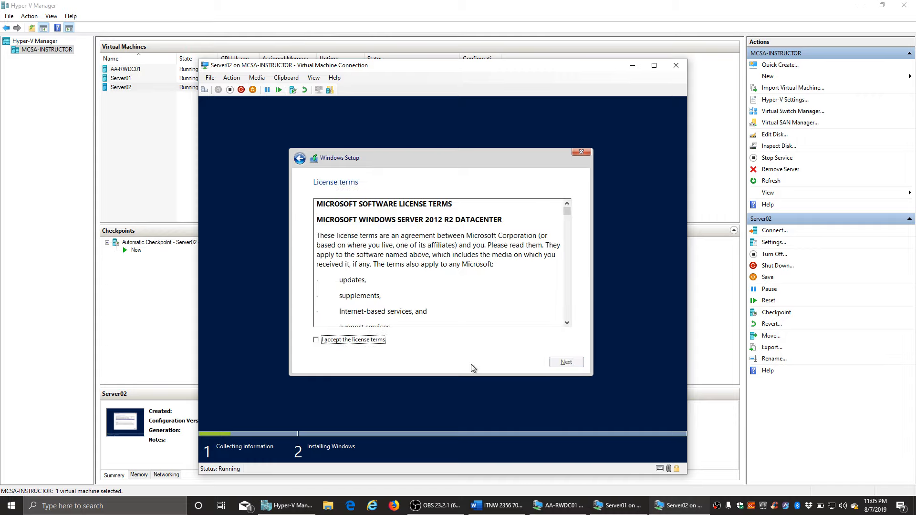
# - Accept the license terms and custom-install onto Server02's Drive 0 unallocated space
pyautogui.click(334, 340)
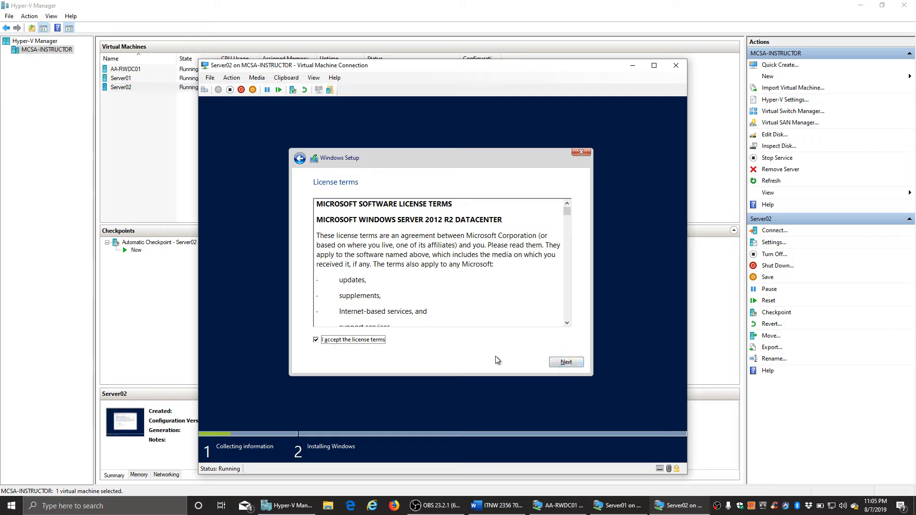
pyautogui.click(562, 362)
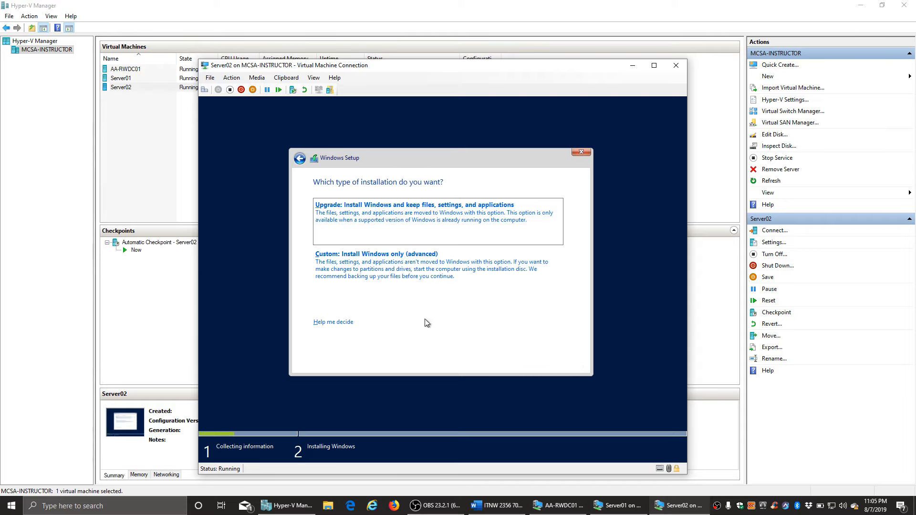
pyautogui.click(387, 271)
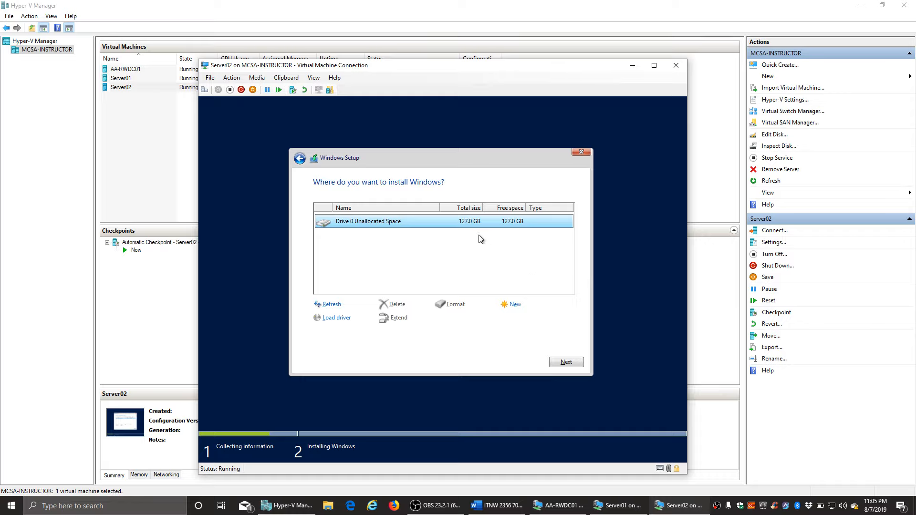
pyautogui.click(568, 362)
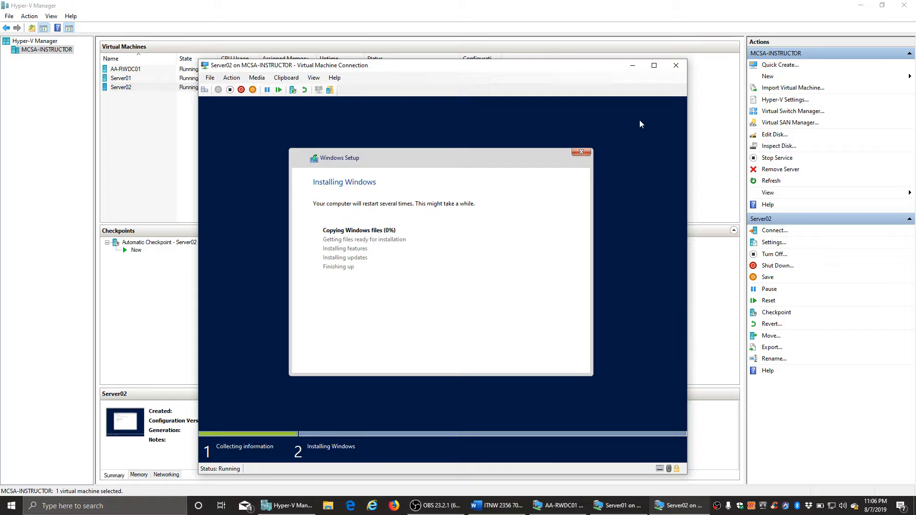
# - Check installation progress on the AA-RWDC01, Server01 and Server02 consoles in turn
pyautogui.click(632, 66)
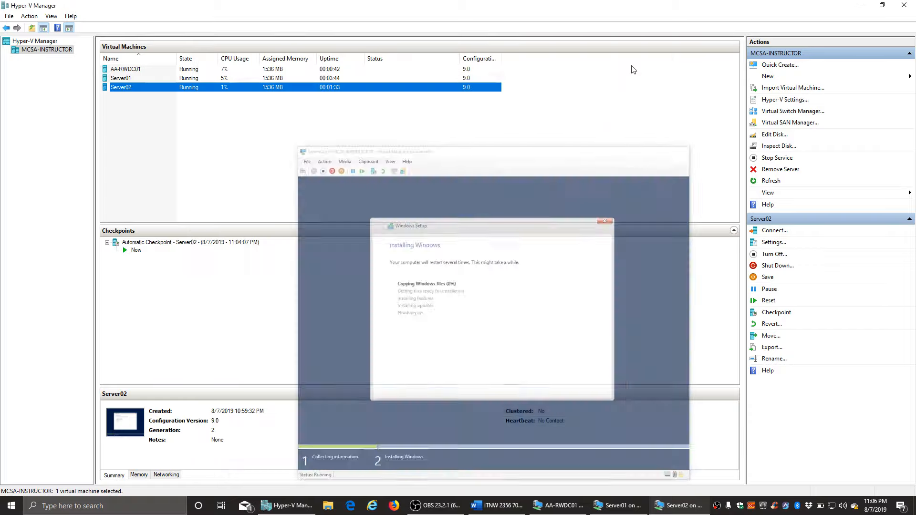
pyautogui.click(563, 505)
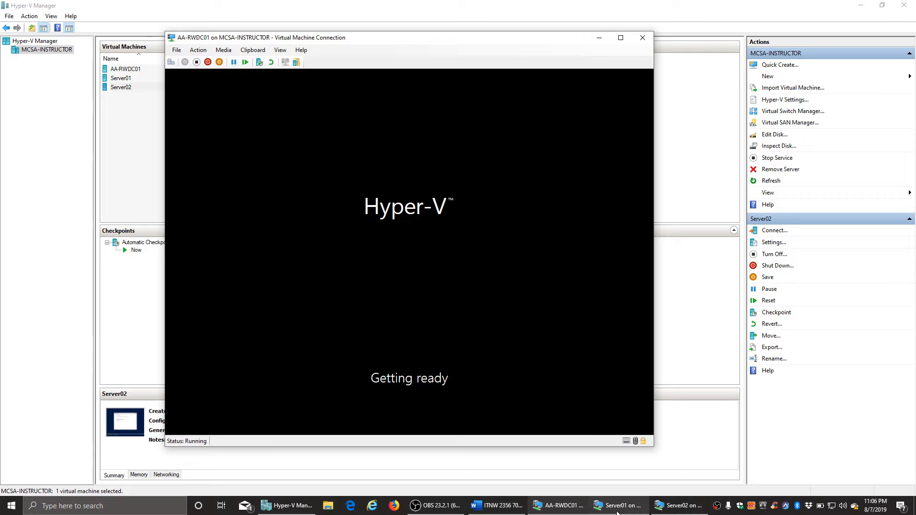
pyautogui.click(617, 507)
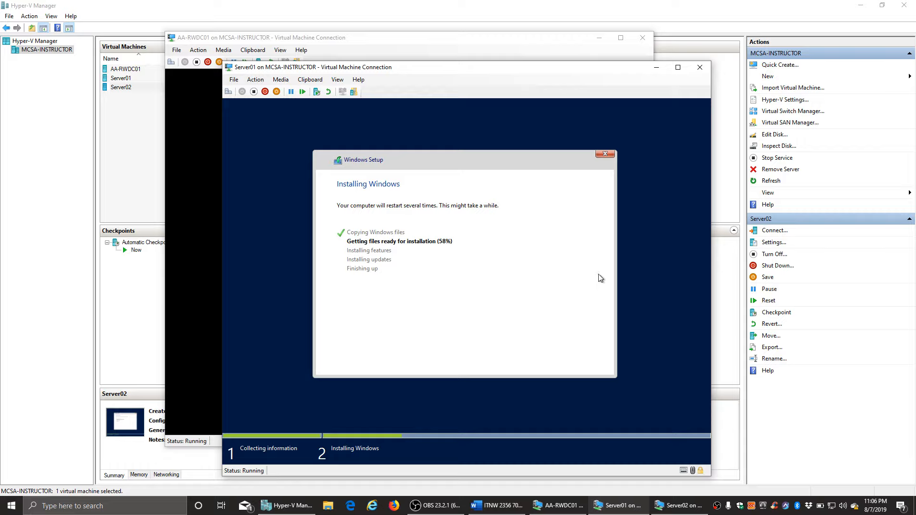
pyautogui.click(656, 70)
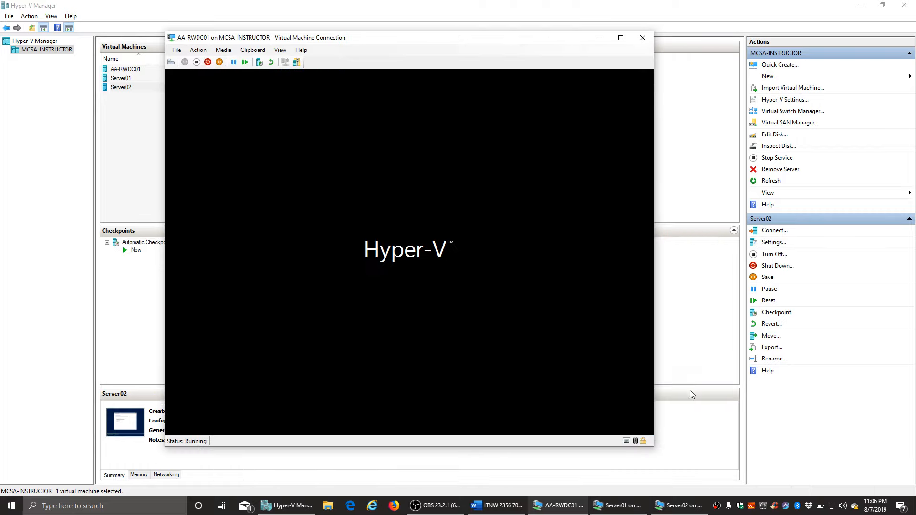
pyautogui.click(683, 507)
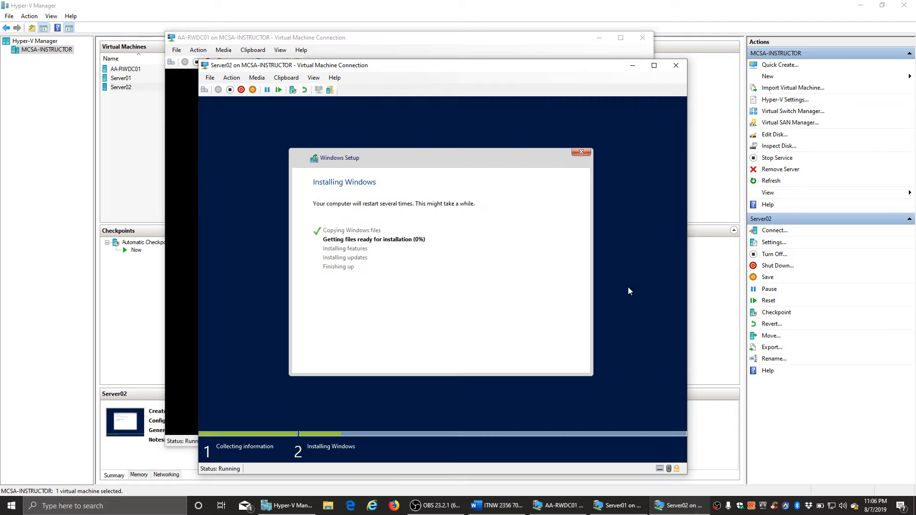
pyautogui.click(633, 66)
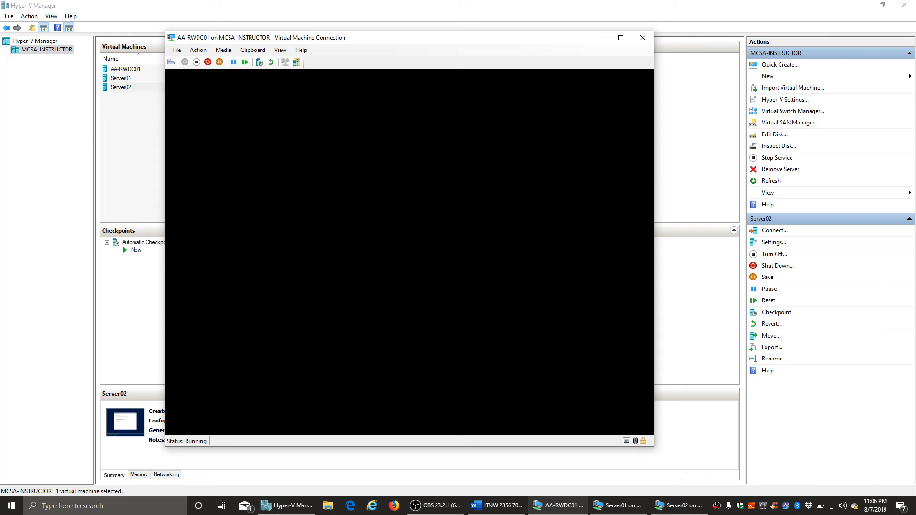
# - Bring the Word lab guide forward and scroll to RWDC01's Windows Settings table
pyautogui.click(500, 507)
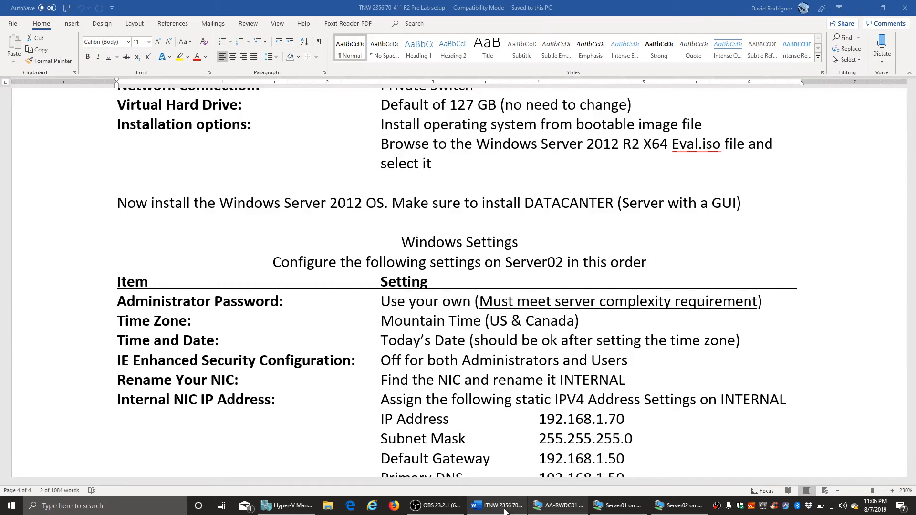
pyautogui.scroll(5, 470, 414)
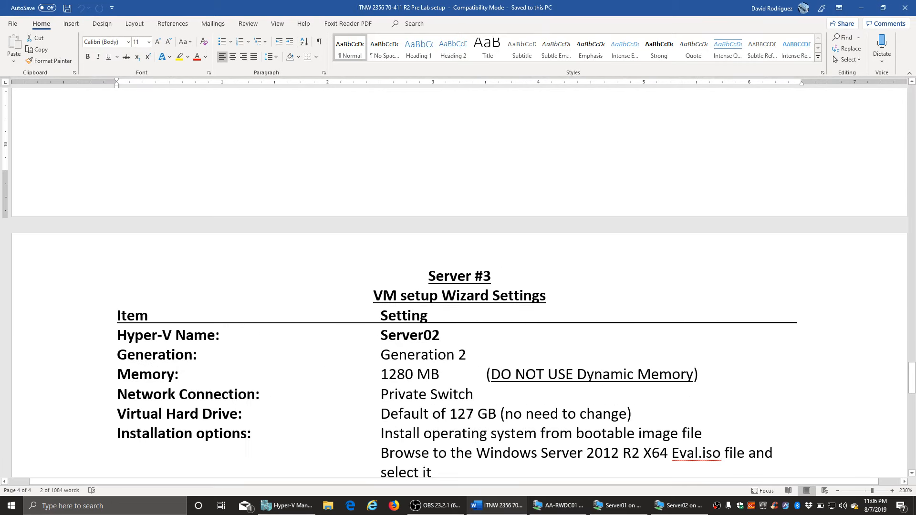
pyautogui.scroll(15, 469, 414)
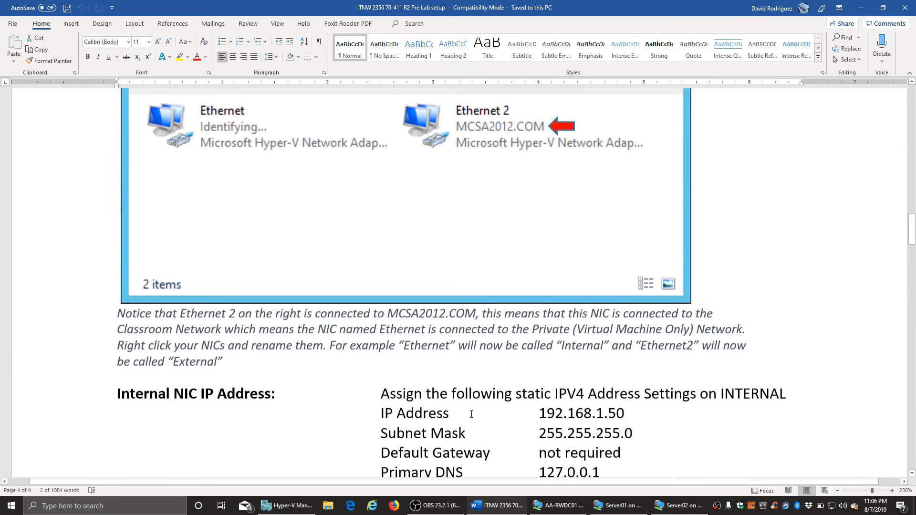
pyautogui.scroll(10, 471, 414)
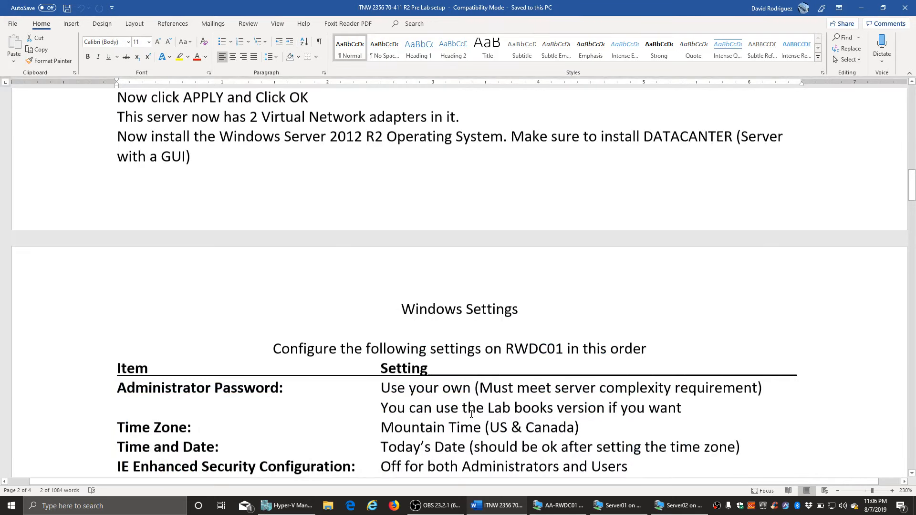
pyautogui.scroll(-2, 471, 414)
pyautogui.scroll(4, 472, 414)
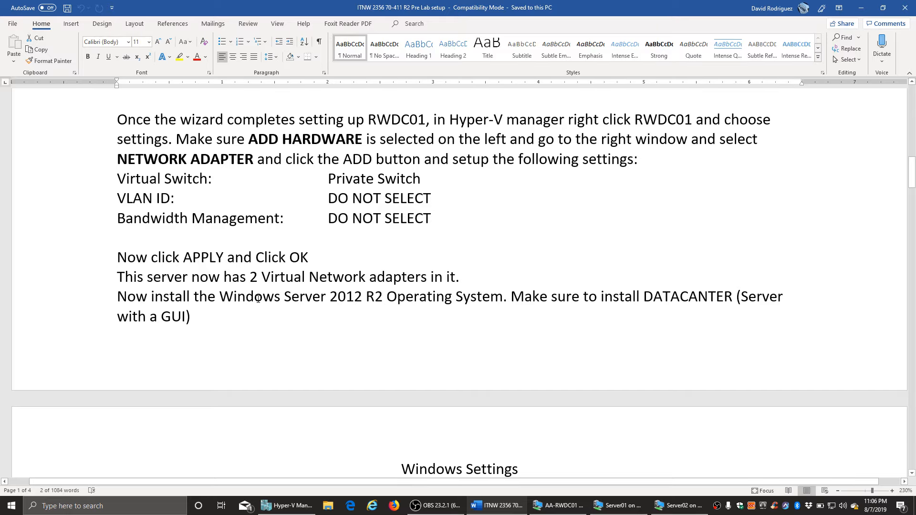
pyautogui.scroll(-5, 267, 315)
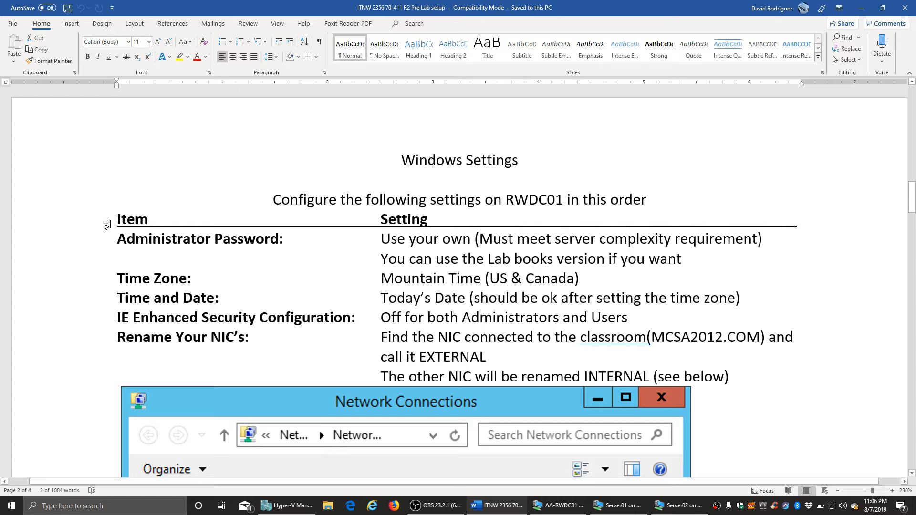
# - Highlight the Administrator Password through Rename Your NIC's rows, then scroll to the NIC IP Address section
pyautogui.moveTo(116, 238); pyautogui.dragTo(771, 236)
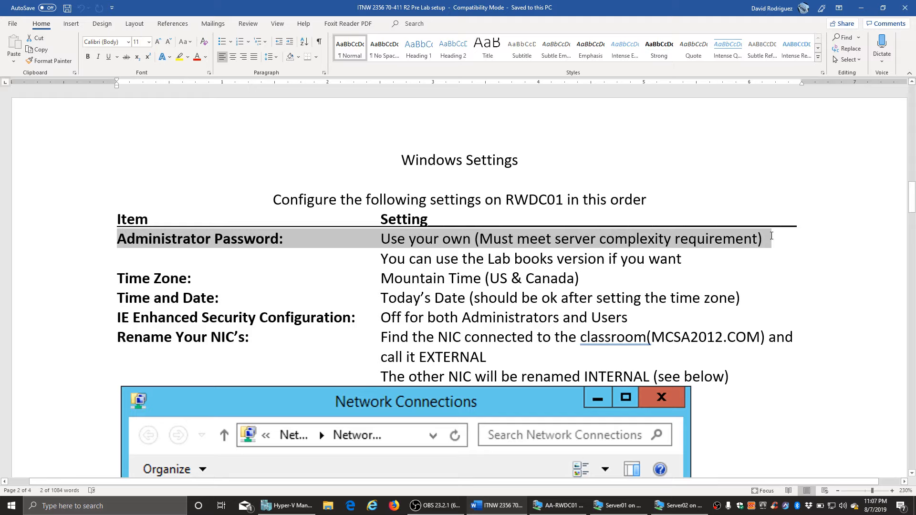
pyautogui.moveTo(772, 235); pyautogui.dragTo(754, 274)
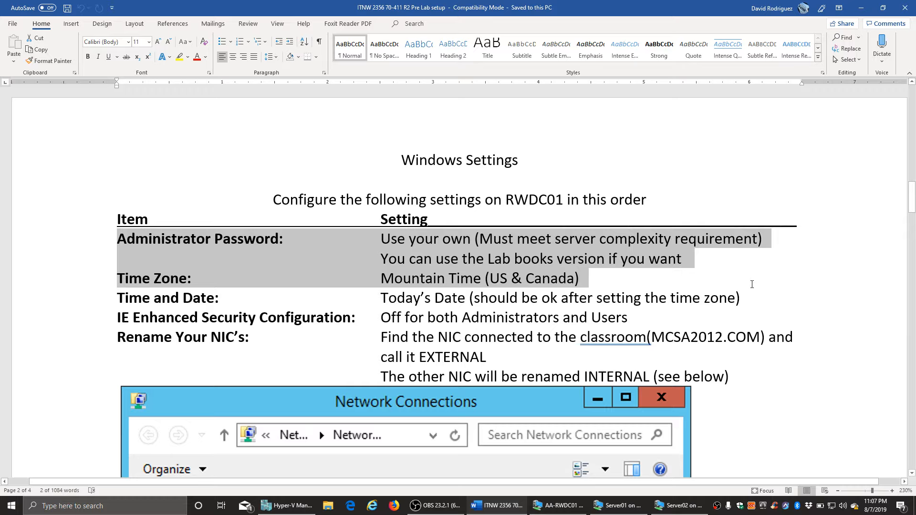
pyautogui.moveTo(752, 284); pyautogui.dragTo(748, 296)
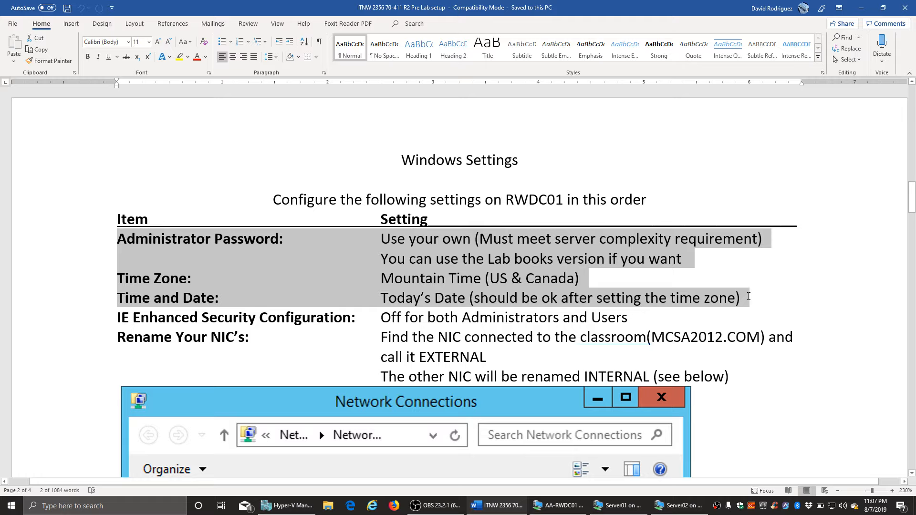
pyautogui.moveTo(748, 296); pyautogui.dragTo(735, 317)
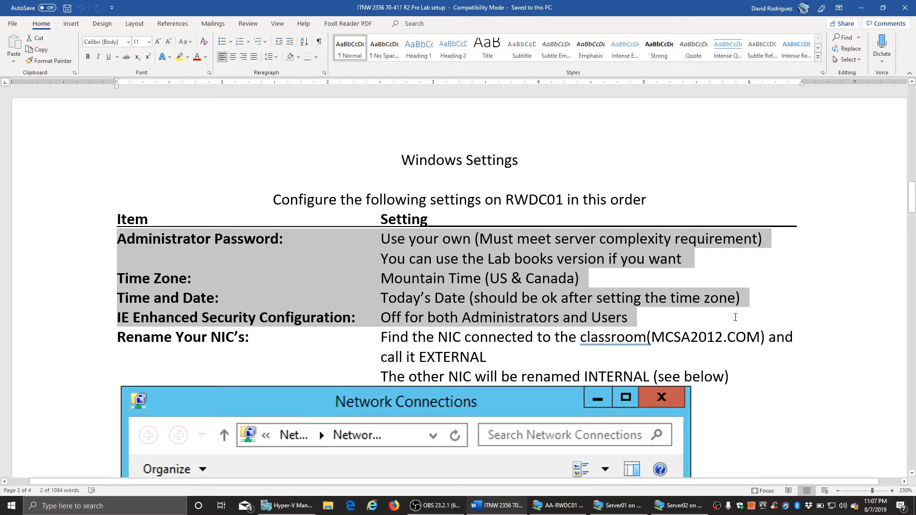
pyautogui.moveTo(735, 317); pyautogui.dragTo(734, 374)
pyautogui.scroll(-3, 734, 372)
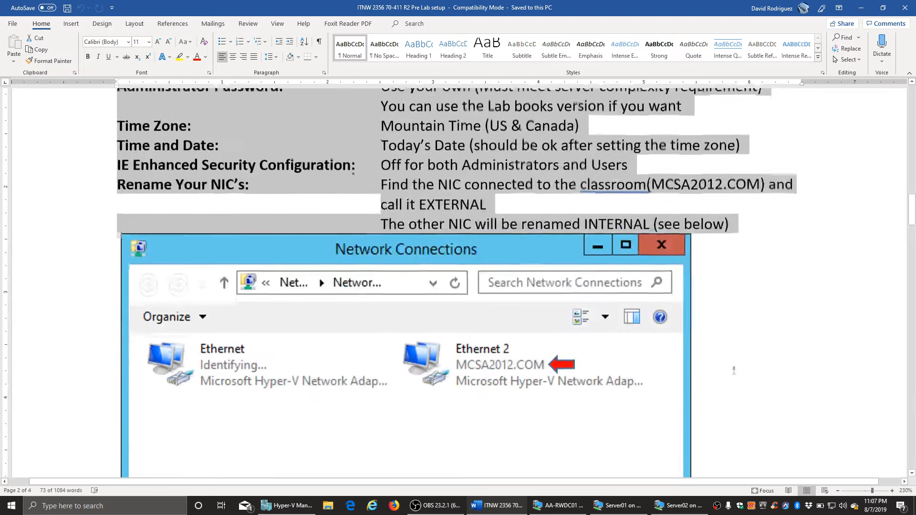
pyautogui.scroll(-2, 734, 370)
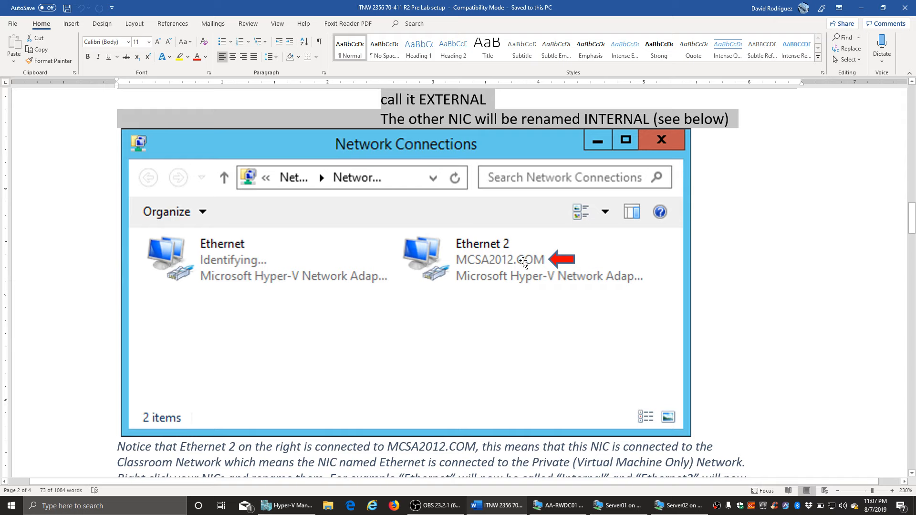
pyautogui.scroll(5, 523, 262)
pyautogui.scroll(-10, 556, 322)
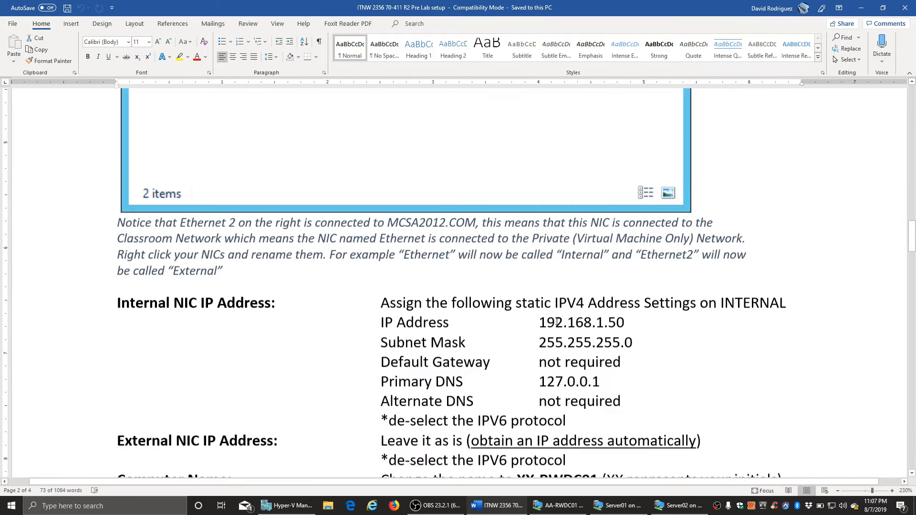
pyautogui.scroll(-1, 557, 322)
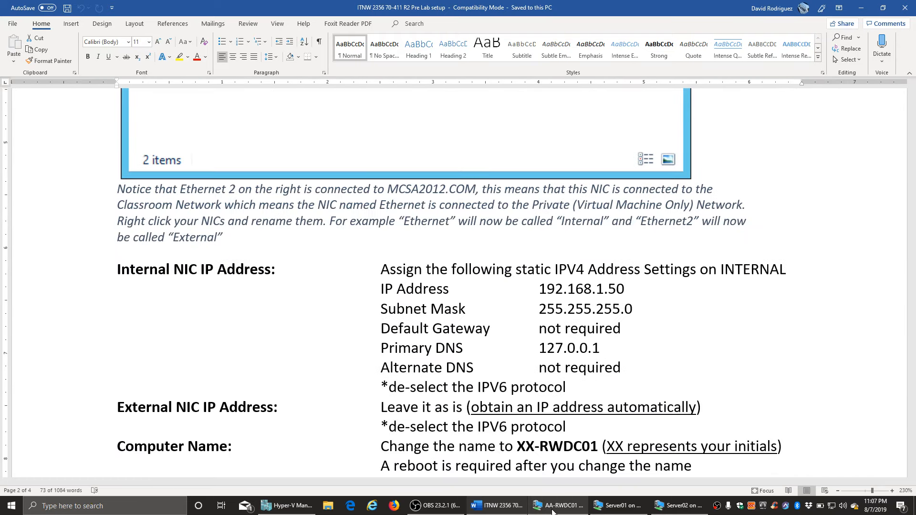
# - On AA-RWDC01, enter and confirm the Administrator password, then finish initial setup
pyautogui.click(553, 506)
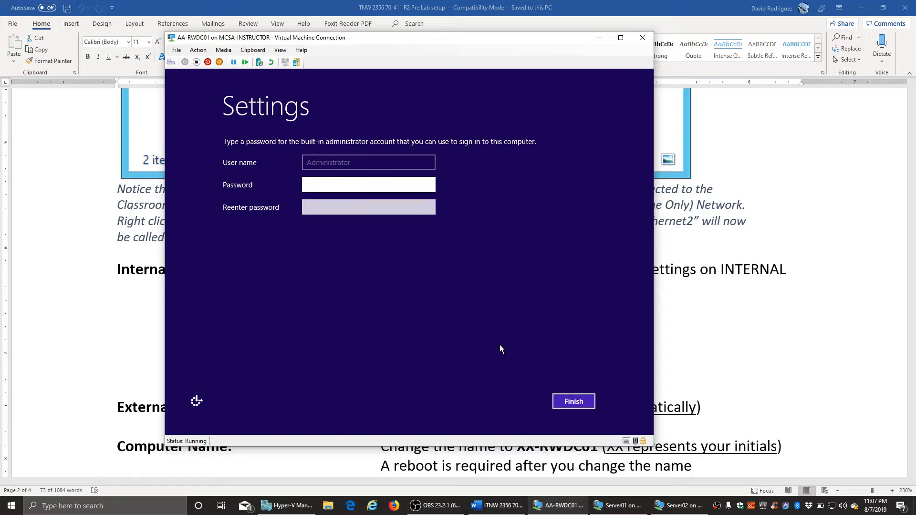
pyautogui.write('Pa$$w0rd123')
pyautogui.press('Tab')
pyautogui.write('Pa$$w0rd123')
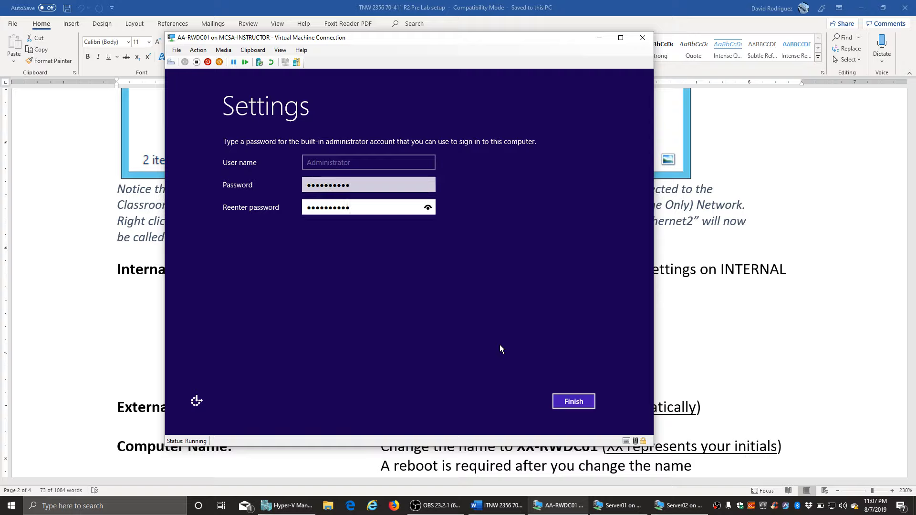
pyautogui.click(579, 404)
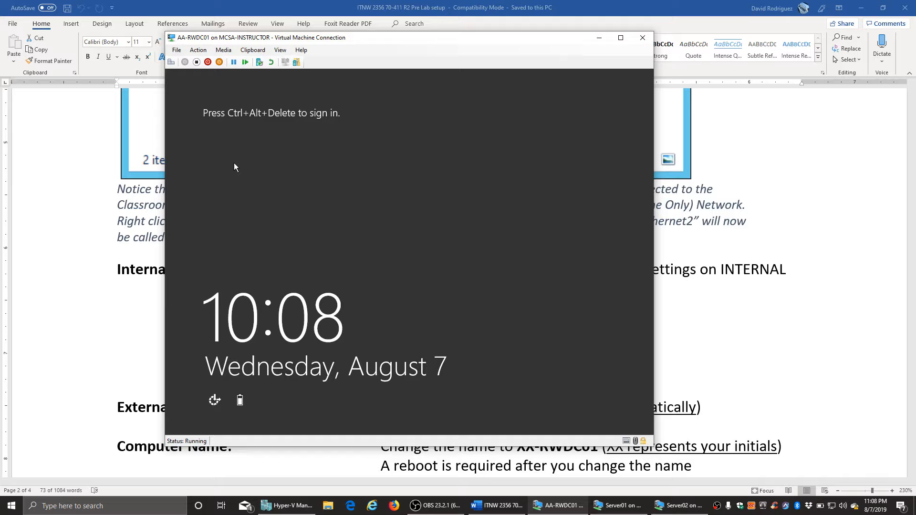
# - Sign in to AA-RWDC01 as Administrator by entering the new password
pyautogui.hotkey('ctrl', 'alt', 'End')
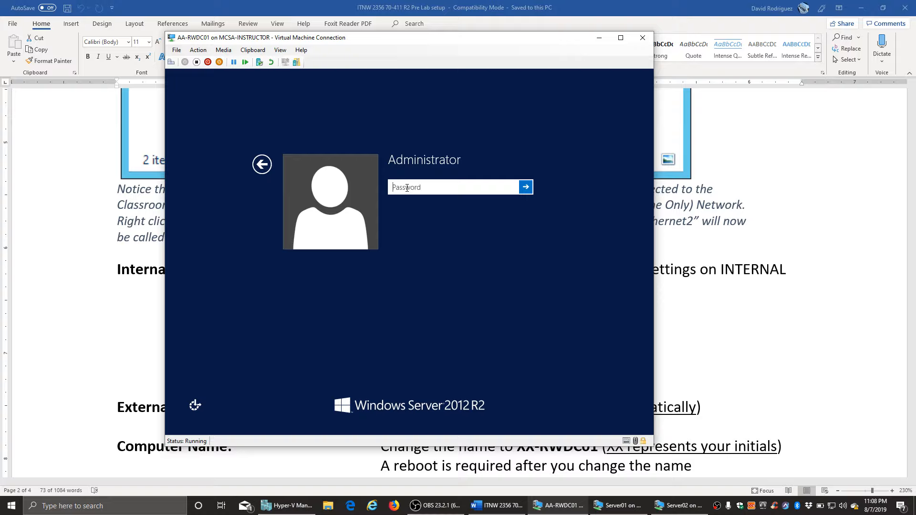
pyautogui.write('••••••••••')
pyautogui.press('Return')
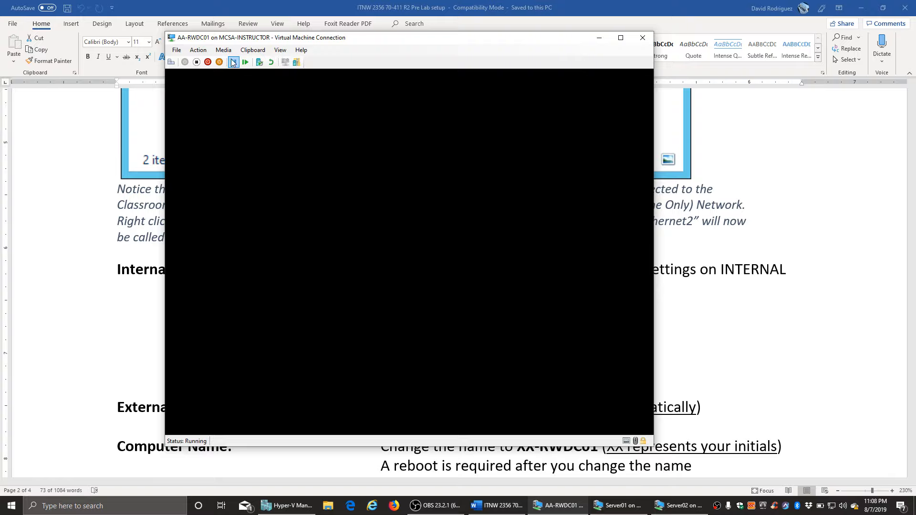
# - In AA-RWDC01's settings, attach the External network adapter to the External WiFi virtual switch
pyautogui.click(176, 51)
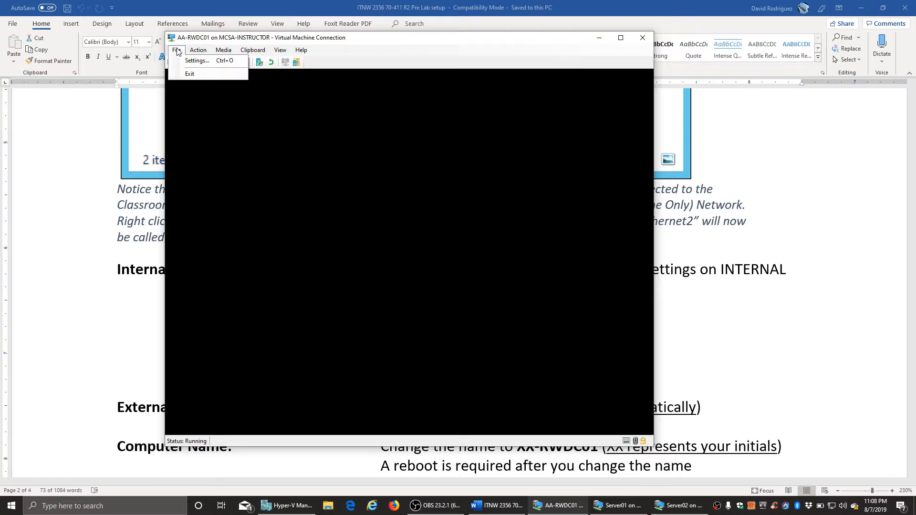
pyautogui.click(196, 60)
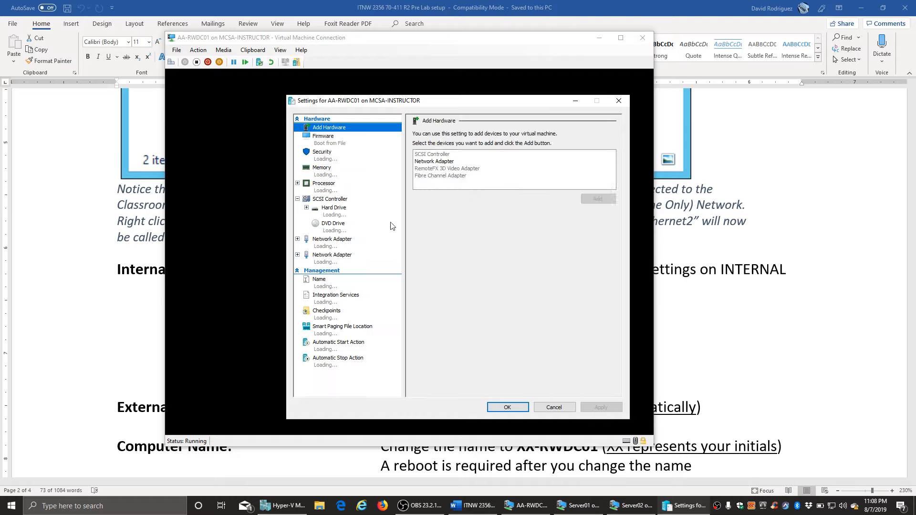
pyautogui.click(343, 258)
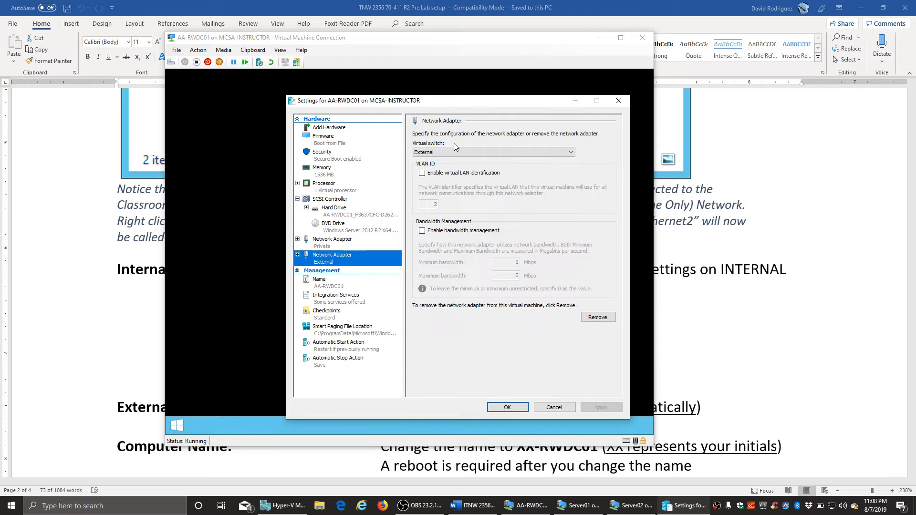
pyautogui.click(443, 152)
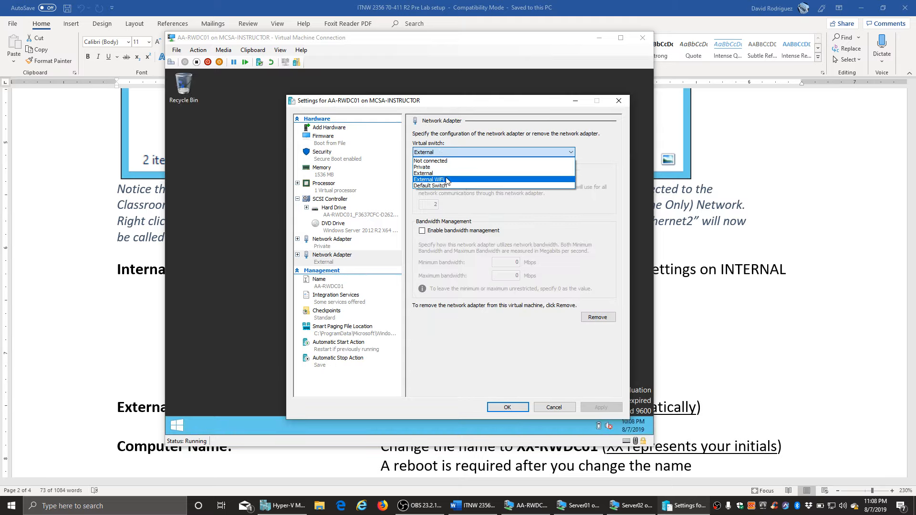
pyautogui.click(447, 179)
pyautogui.click(597, 408)
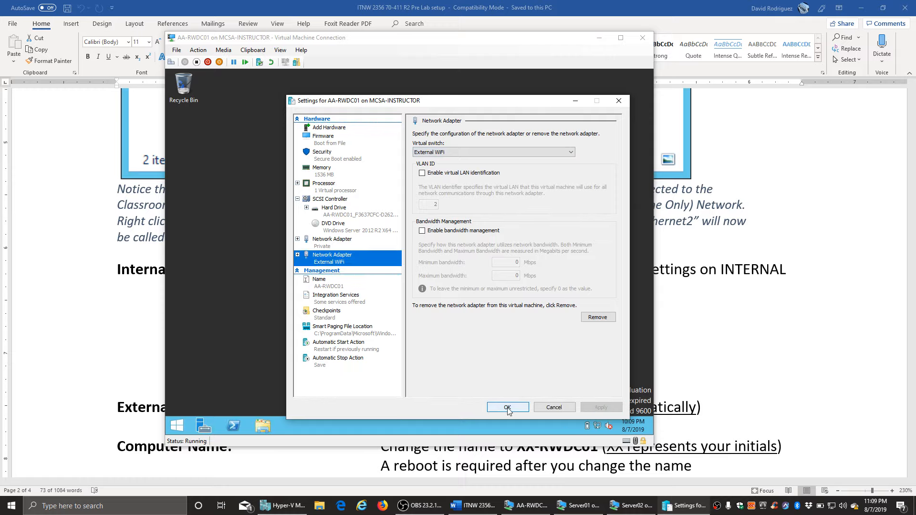
pyautogui.click(513, 406)
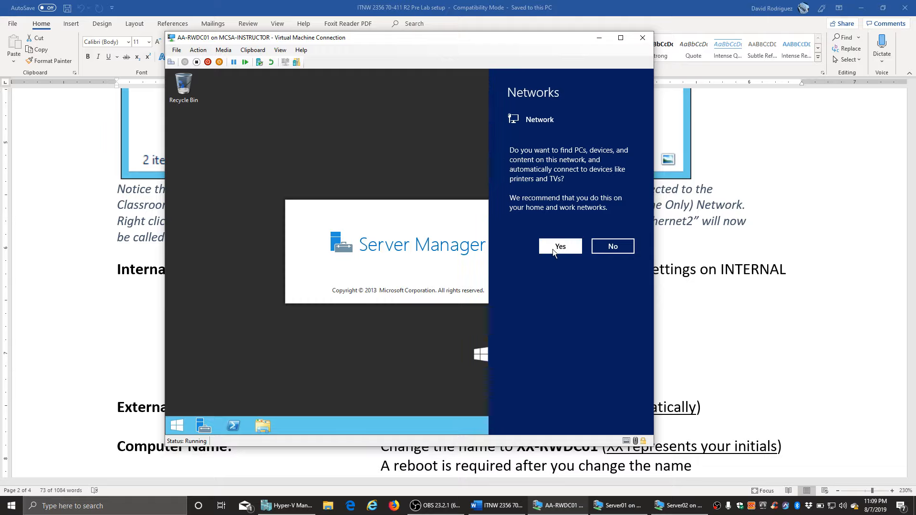
# - Answer Yes to turn on network discovery for AA-RWDC01's network
pyautogui.click(560, 244)
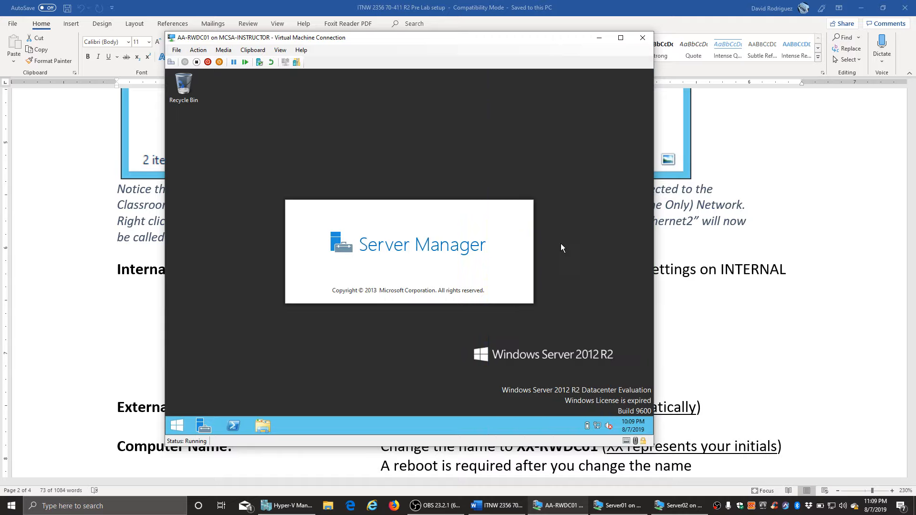
# - Change the VM's display resolution to 1920 × 1080, keep it, and maximize the console window
pyautogui.rightClick(372, 111)
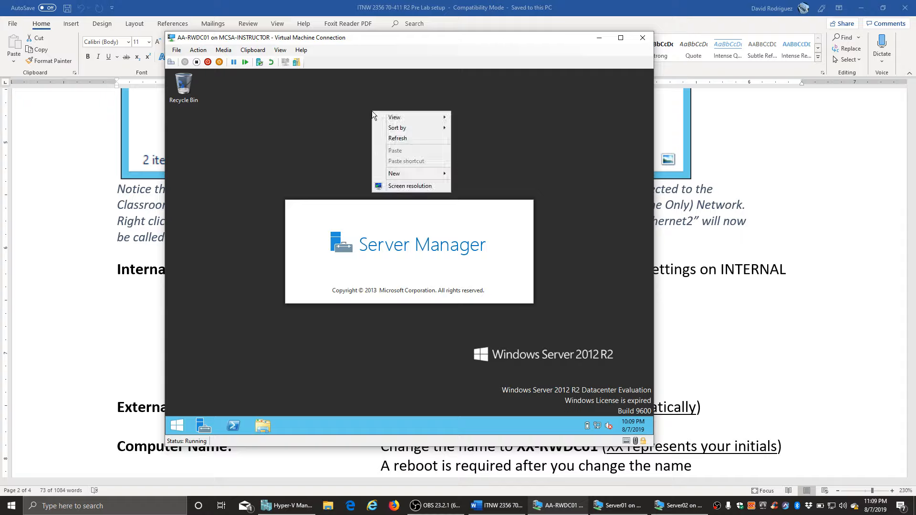
pyautogui.click(423, 187)
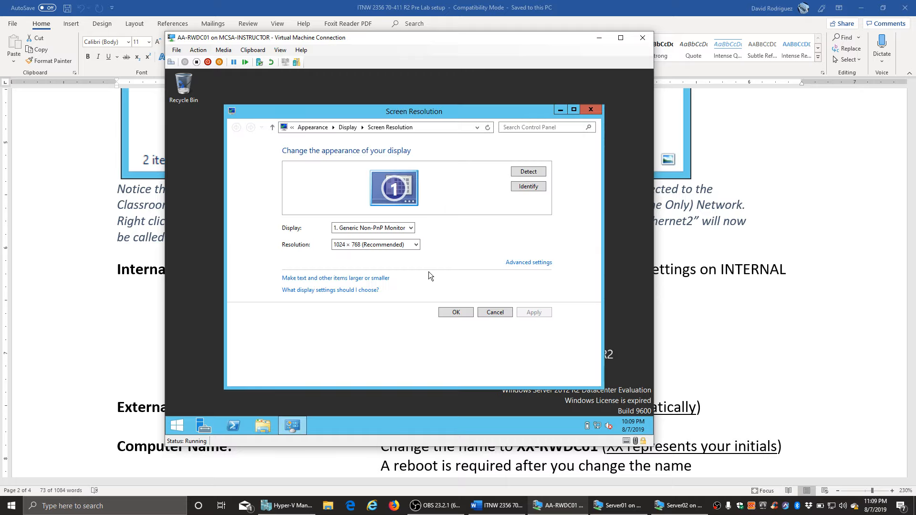
pyautogui.click(408, 246)
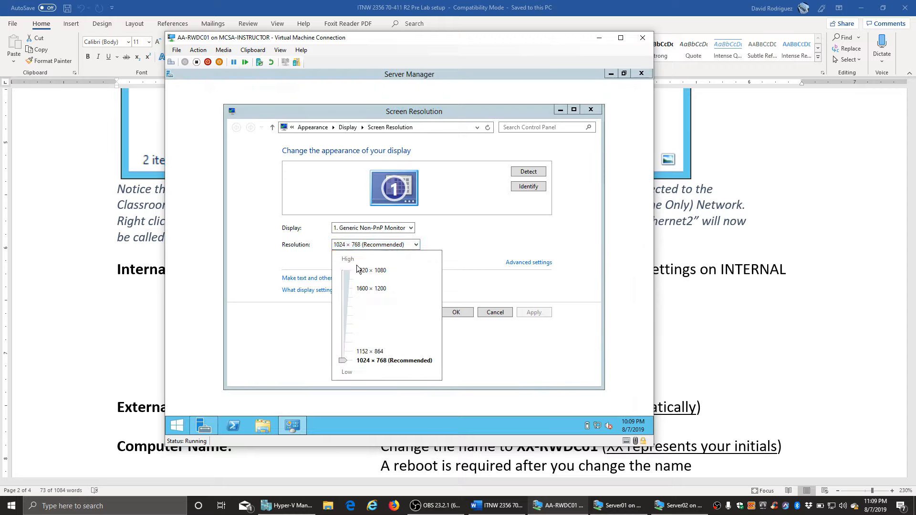
pyautogui.click(359, 270)
pyautogui.click(523, 300)
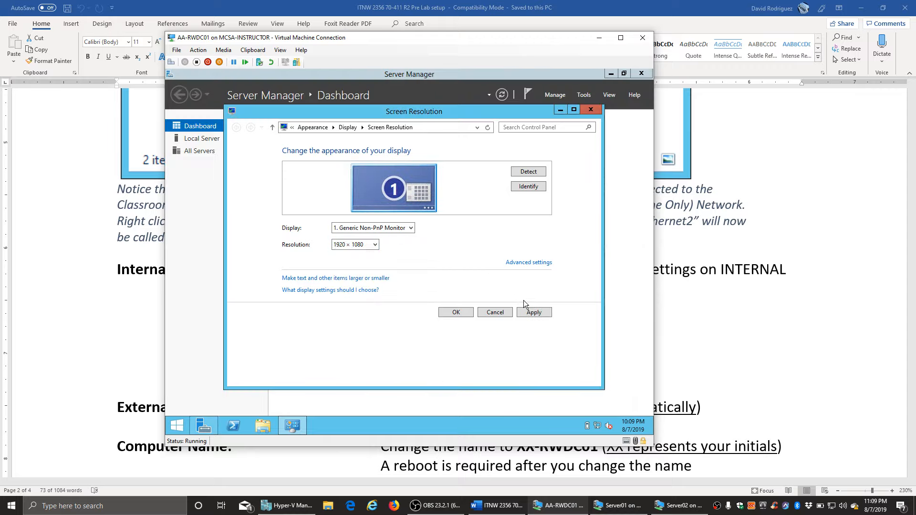
pyautogui.click(531, 316)
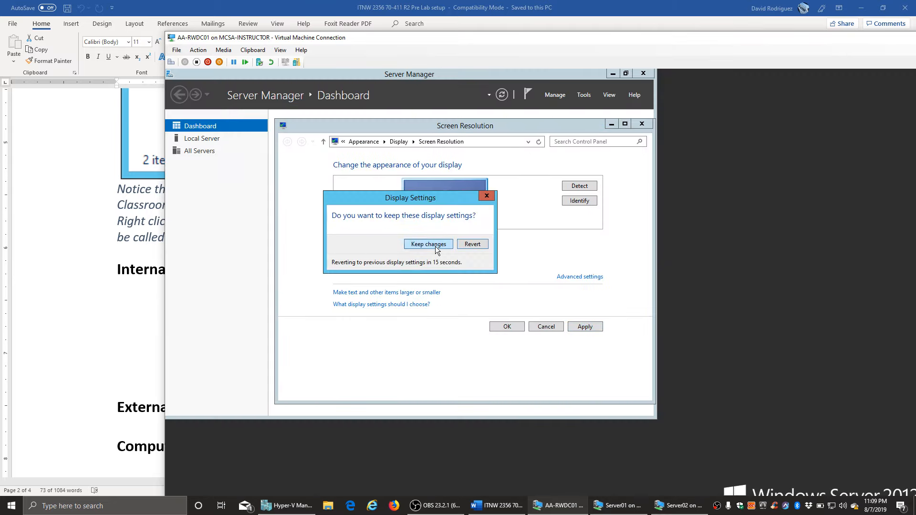
pyautogui.click(435, 246)
pyautogui.doubleClick(483, 38)
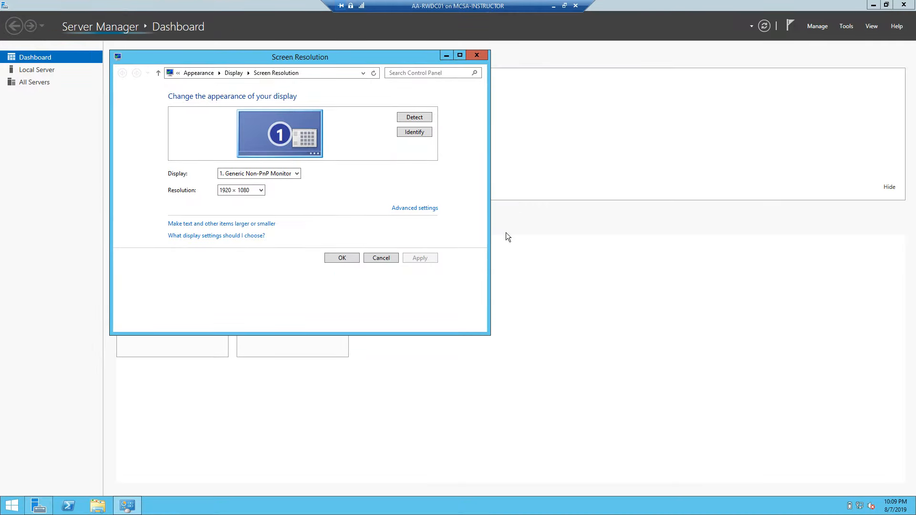
# - Close Screen Resolution and show the Local Server page in Server Manager
pyautogui.click(342, 258)
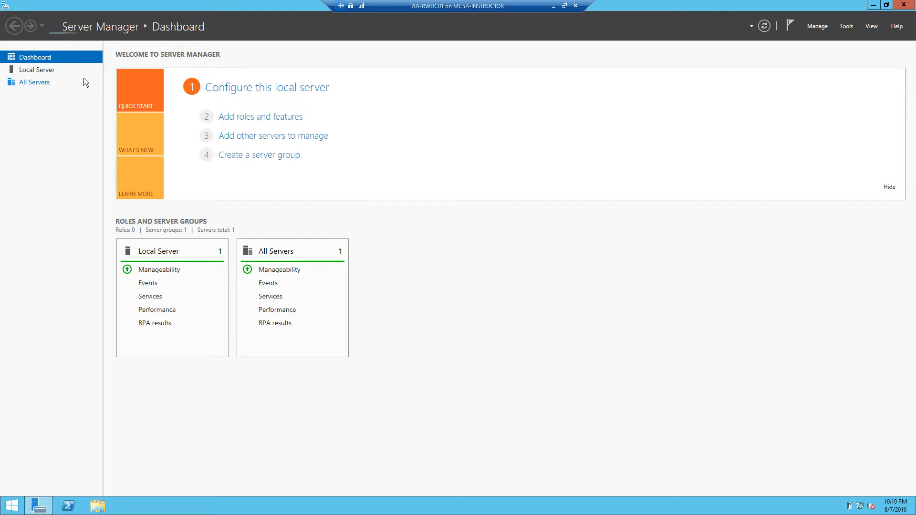
pyautogui.click(28, 70)
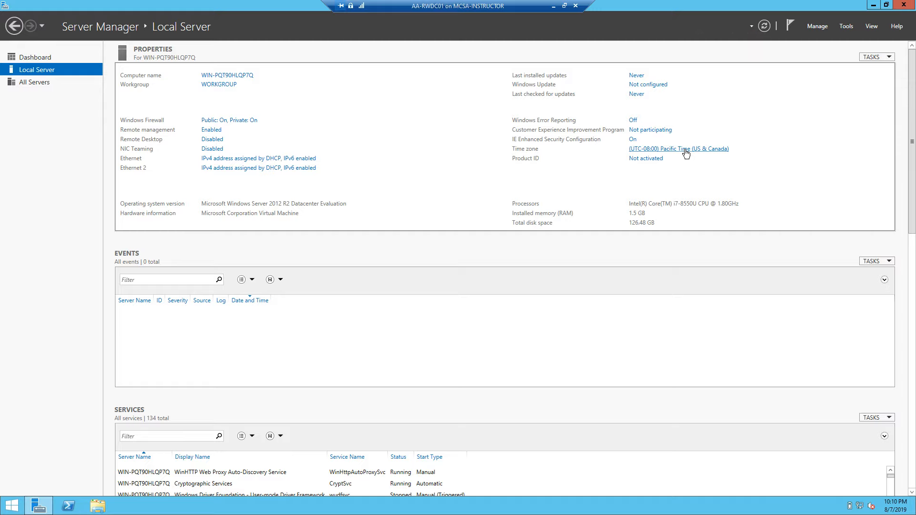
# - Set AA-RWDC01's time zone to (UTC-07:00) Mountain Time (US & Canada) in Date and Time
pyautogui.click(685, 150)
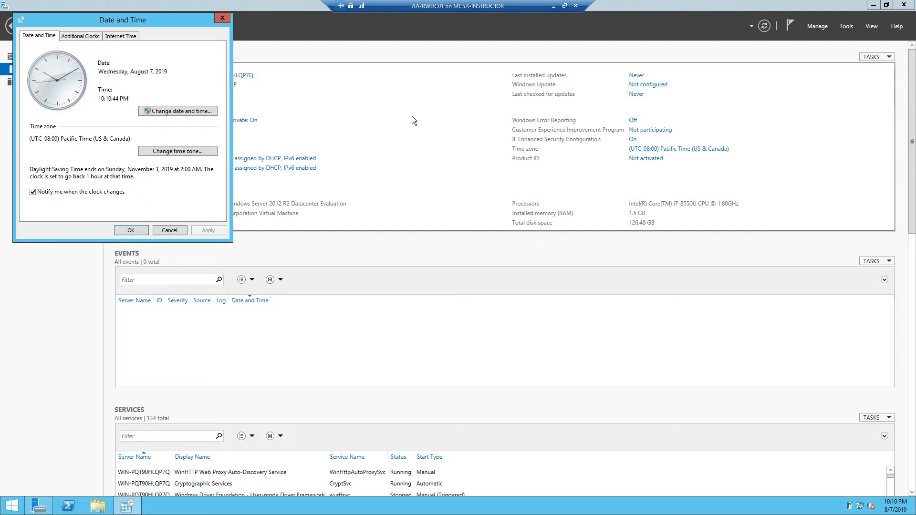
pyautogui.moveTo(116, 24); pyautogui.dragTo(503, 145)
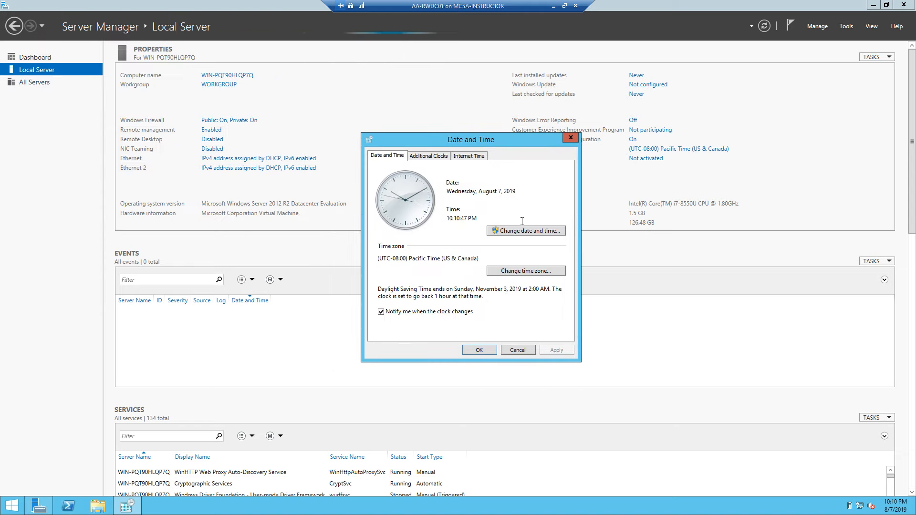
pyautogui.click(533, 272)
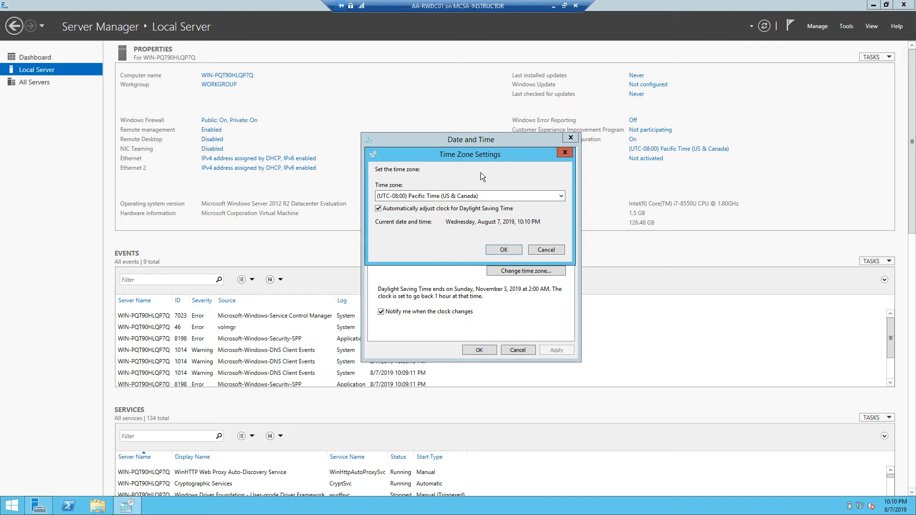
pyautogui.click(561, 196)
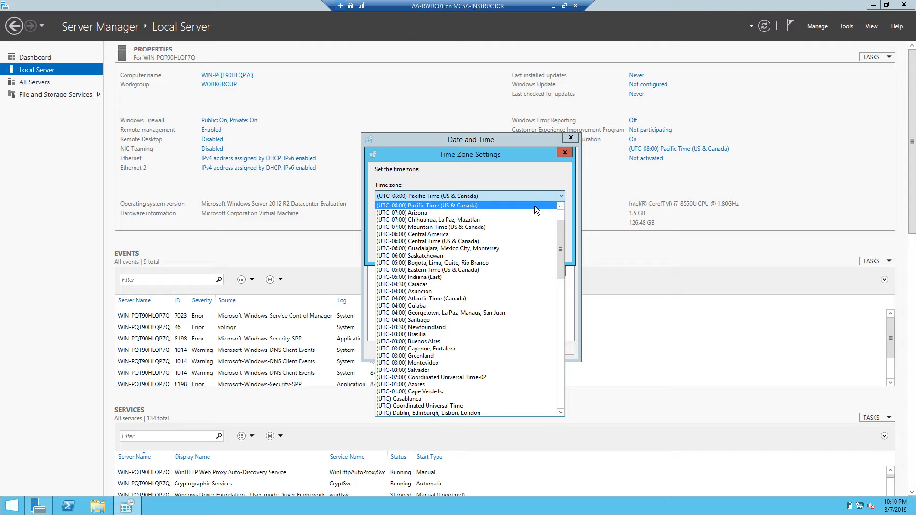
pyautogui.click(519, 227)
pyautogui.click(511, 248)
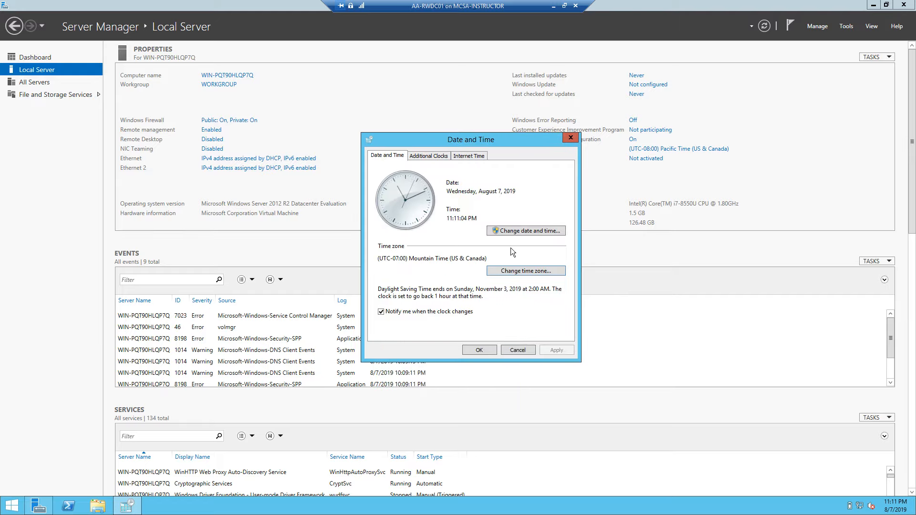
pyautogui.click(479, 349)
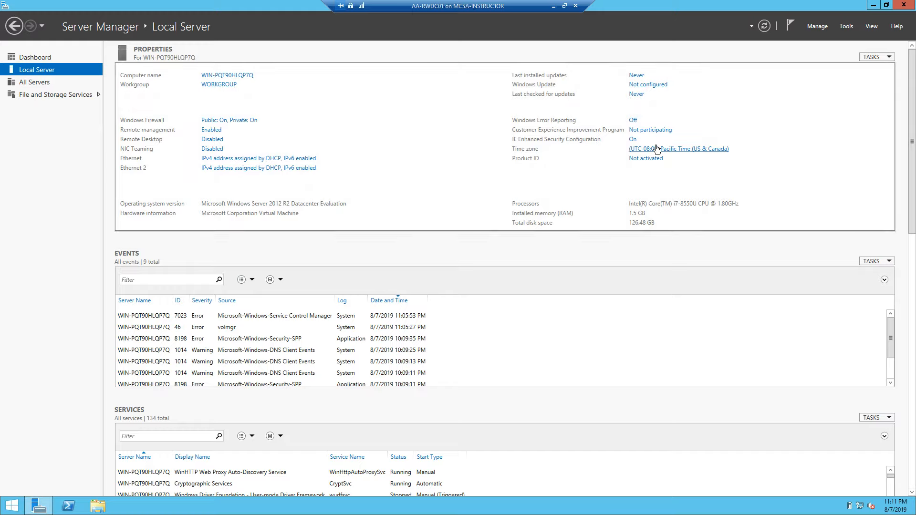
# - Refresh the properties and turn IE Enhanced Security Configuration Off for Administrators and Users
pyautogui.click(872, 57)
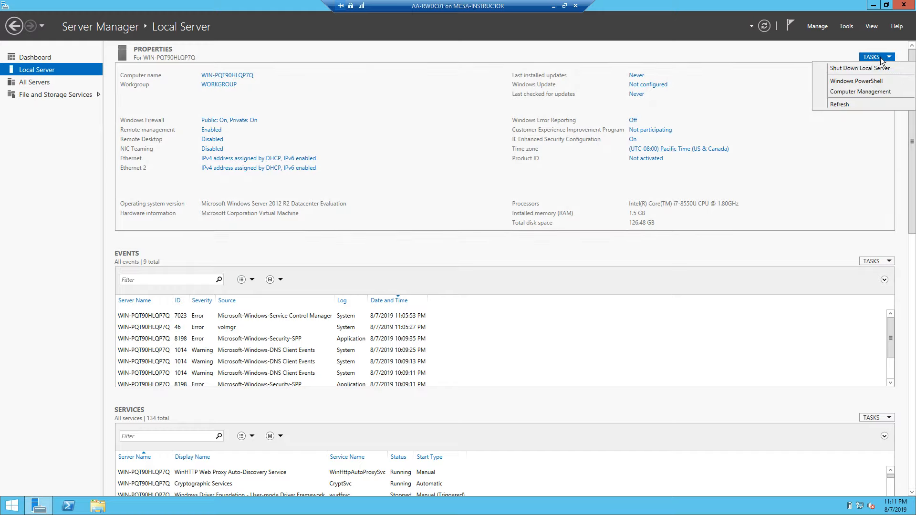
pyautogui.click(837, 104)
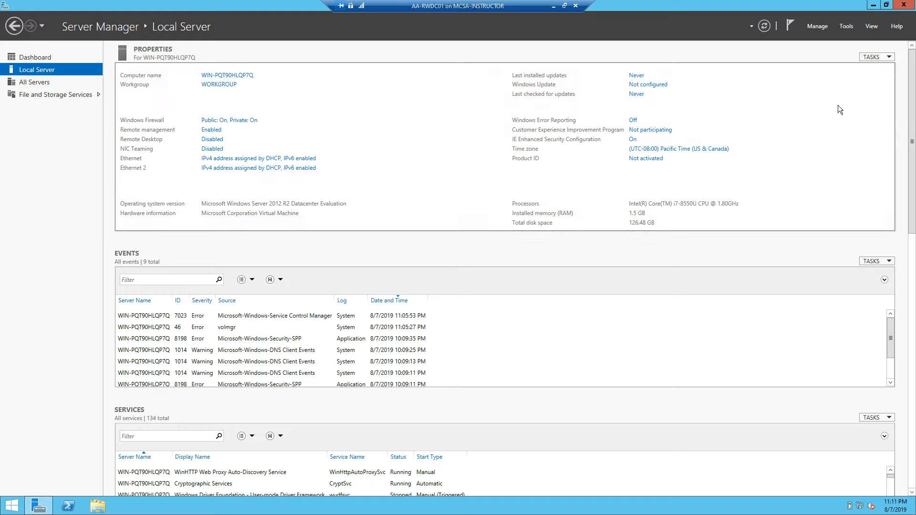
pyautogui.click(632, 141)
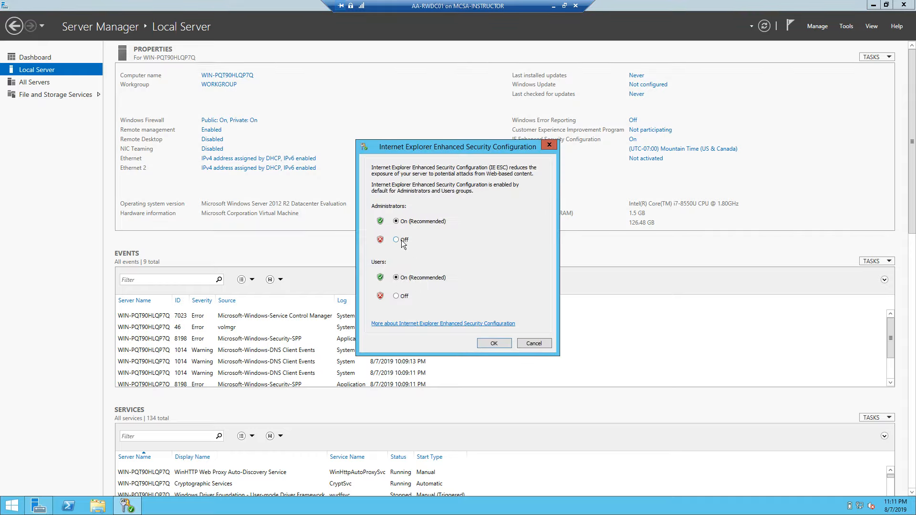
pyautogui.click(402, 239)
pyautogui.click(400, 297)
pyautogui.click(496, 347)
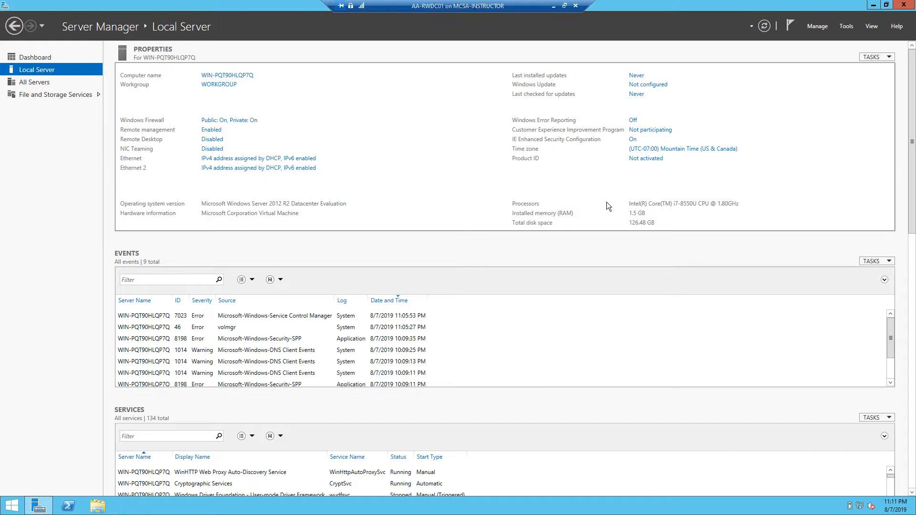
pyautogui.click(872, 56)
pyautogui.click(846, 104)
pyautogui.click(875, 57)
pyautogui.click(846, 102)
# - Open Network Connections, review the Ethernet adapter's status details, then start renaming Ethernet
pyautogui.click(270, 161)
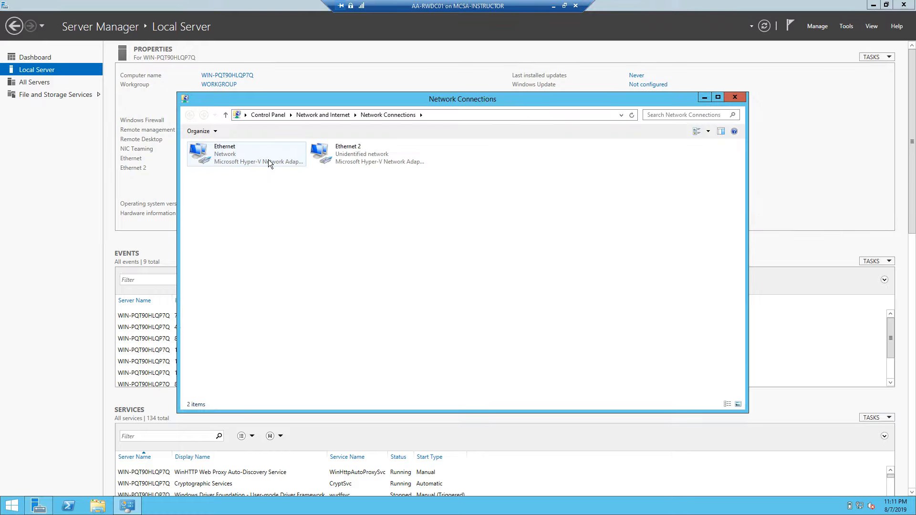
pyautogui.moveTo(413, 102); pyautogui.dragTo(470, 97)
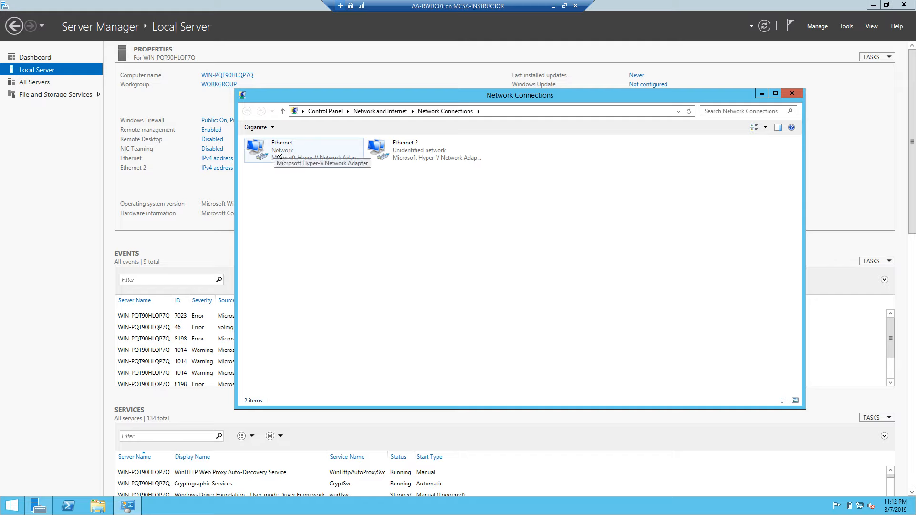
pyautogui.rightClick(277, 150)
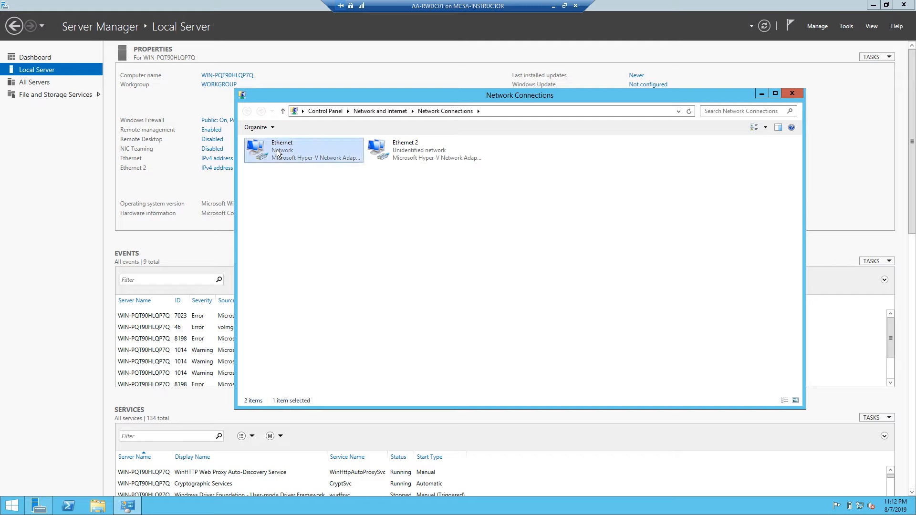
pyautogui.click(305, 165)
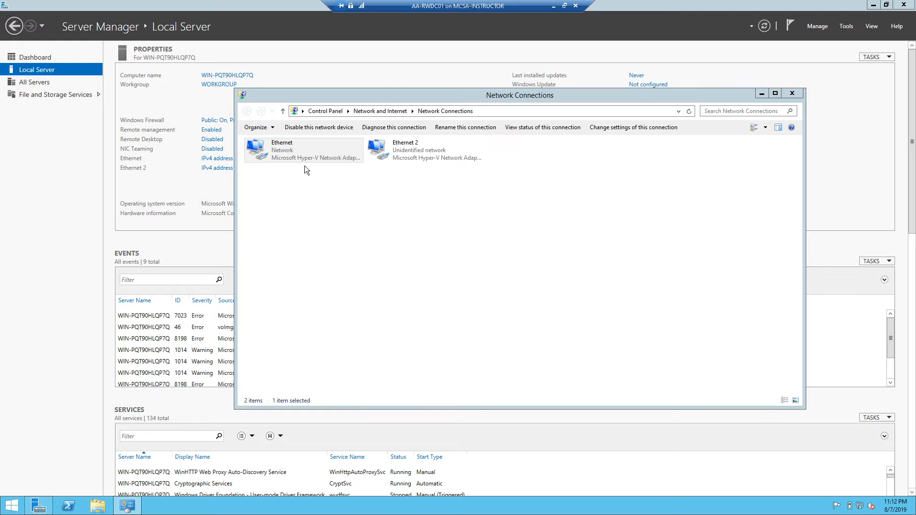
pyautogui.click(419, 249)
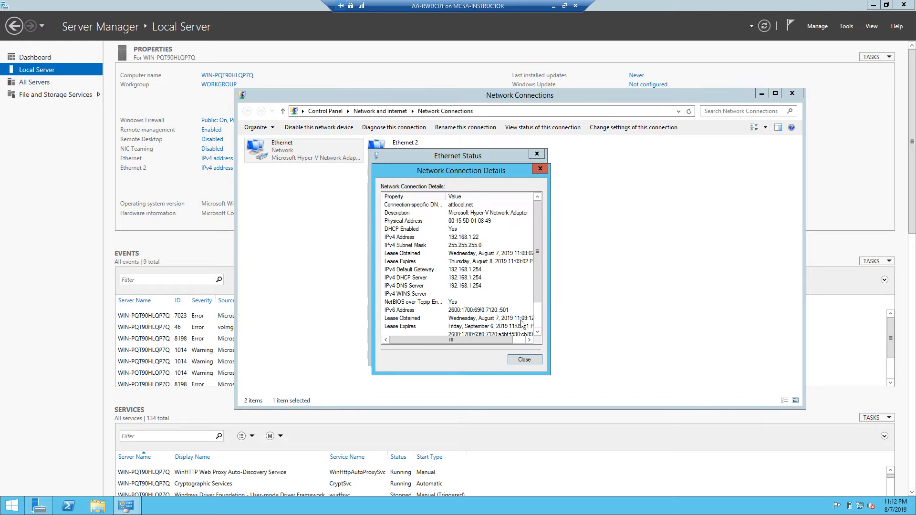
pyautogui.click(525, 360)
pyautogui.click(527, 353)
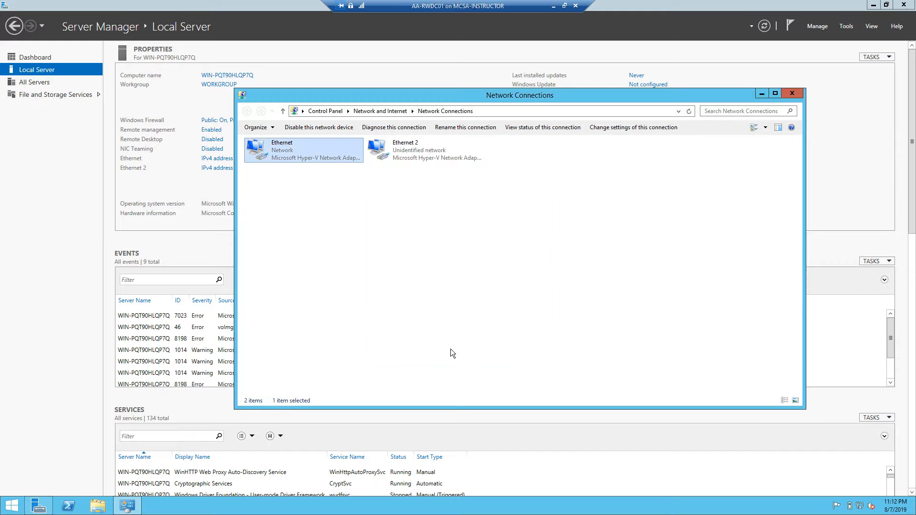
pyautogui.rightClick(270, 151)
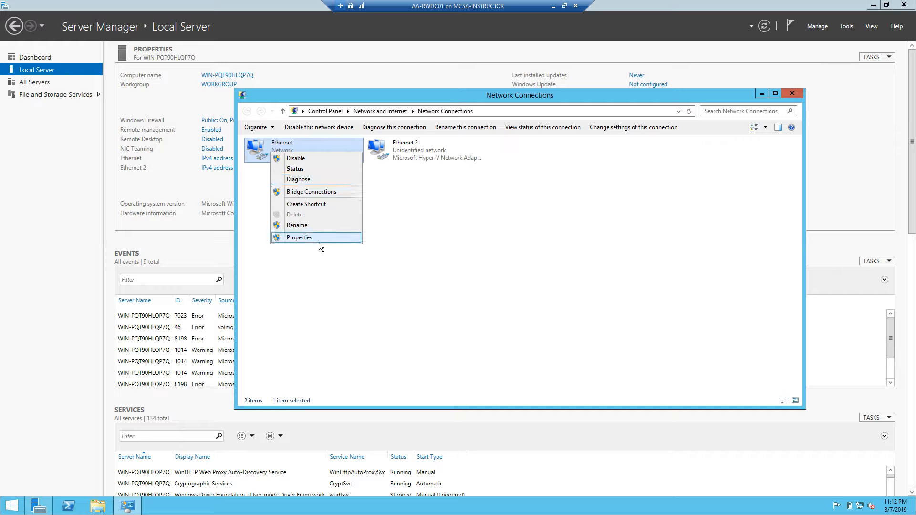
pyautogui.click(319, 227)
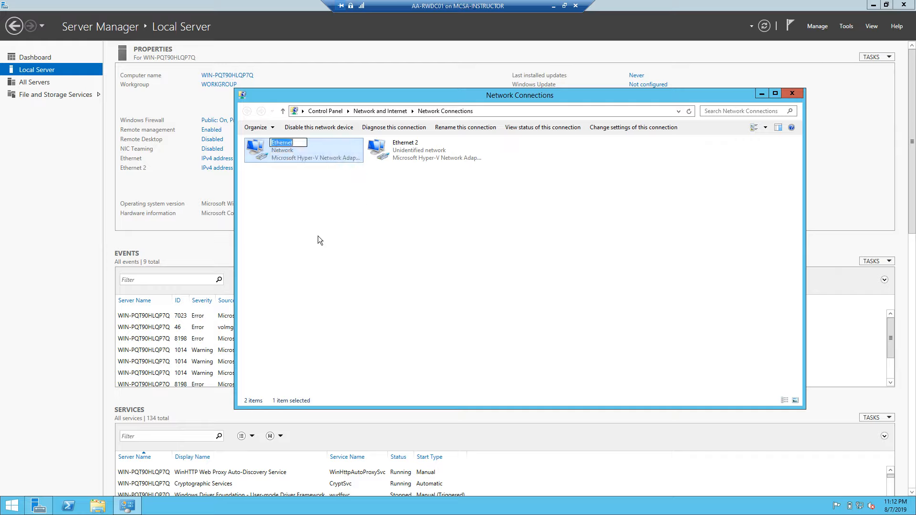
# - Rename the Ethernet connection to External and Ethernet 2 to Private
pyautogui.write('External')
pyautogui.press('Return')
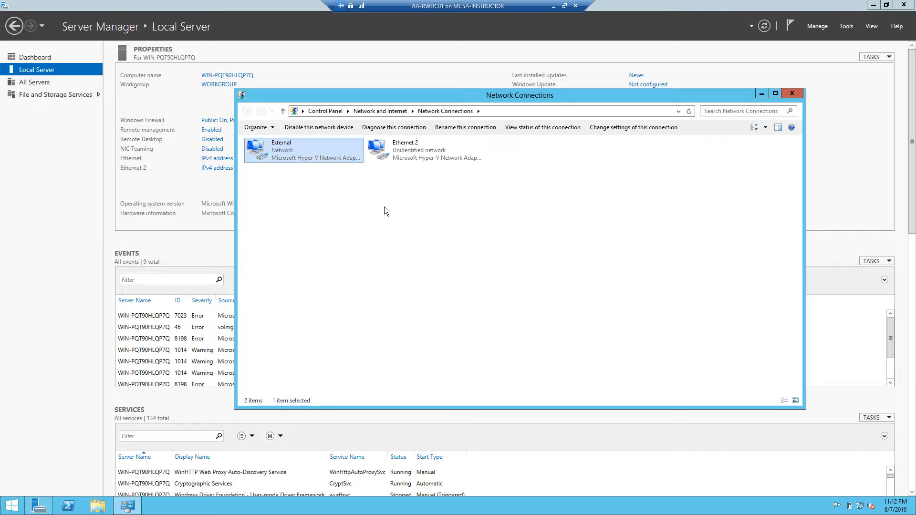
pyautogui.rightClick(412, 154)
pyautogui.click(454, 229)
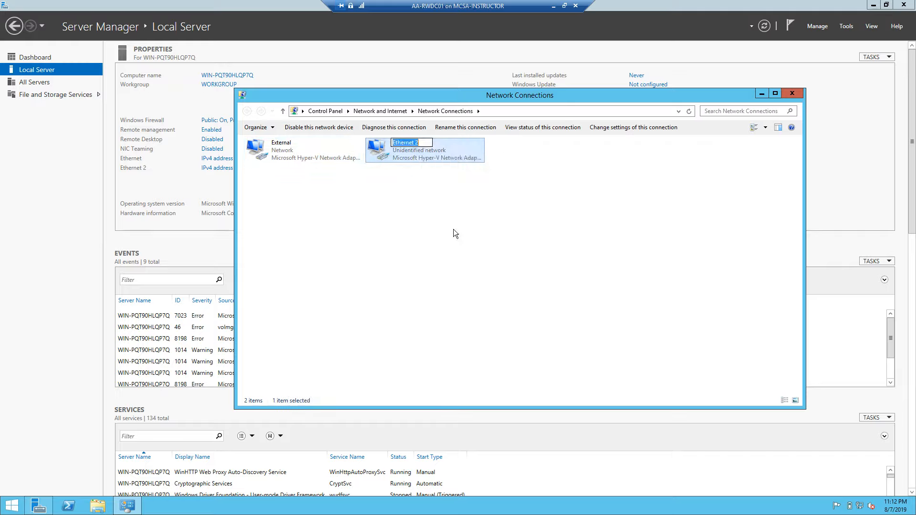
pyautogui.write('Private')
pyautogui.press('Return')
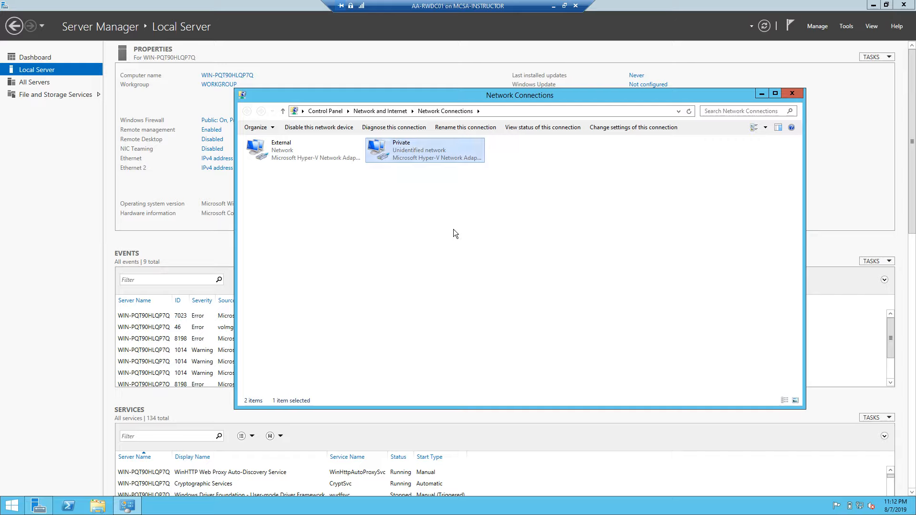
# - In the External connection's properties, uncheck IPv6 and review its IPv4 settings
pyautogui.rightClick(283, 149)
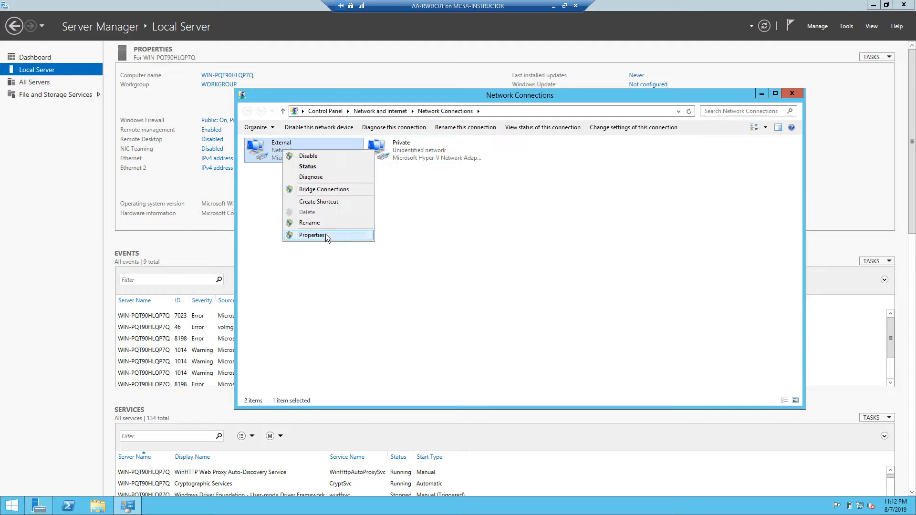
pyautogui.click(327, 235)
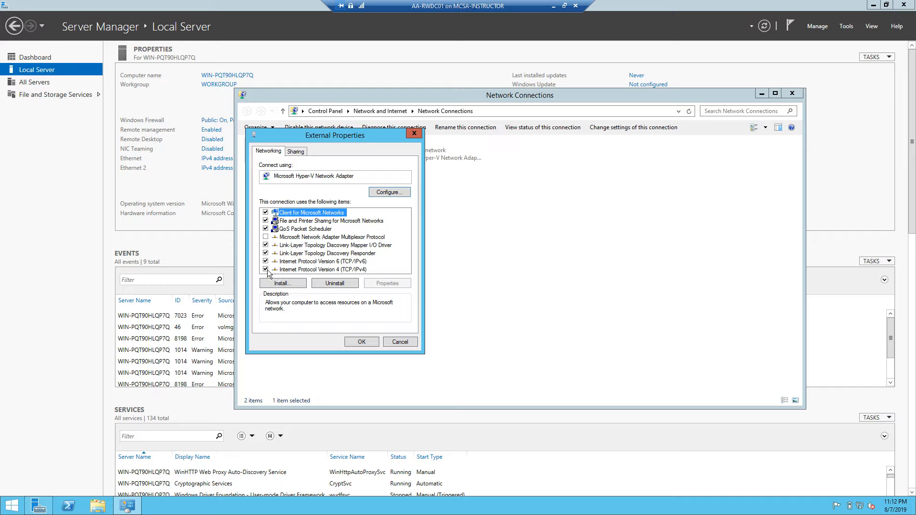
pyautogui.click(266, 262)
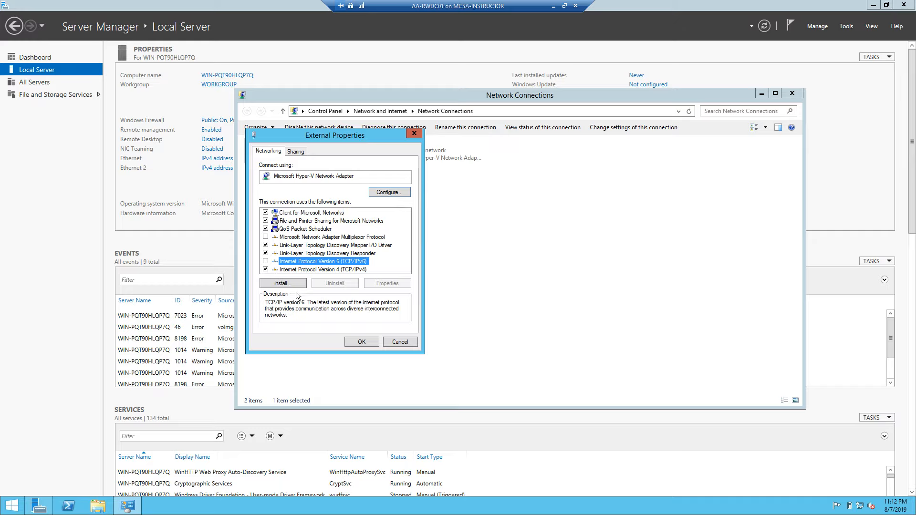
pyautogui.doubleClick(332, 270)
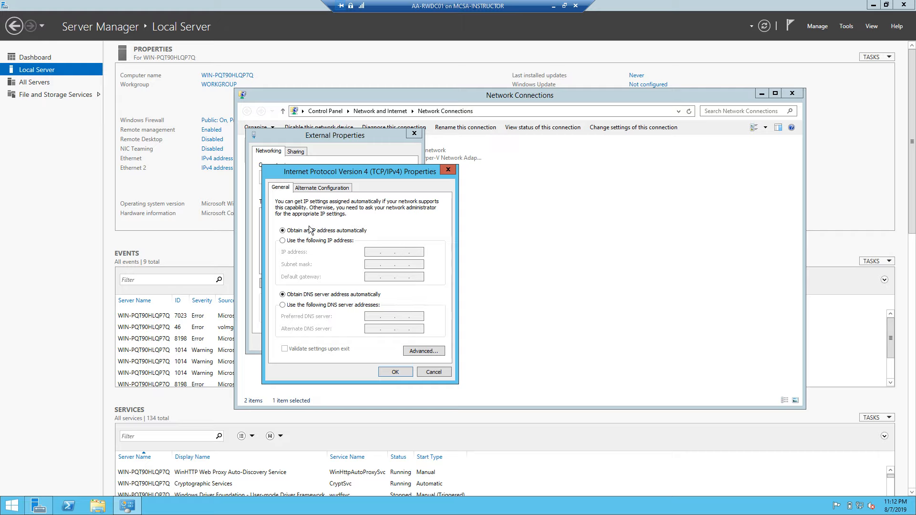
pyautogui.click(402, 371)
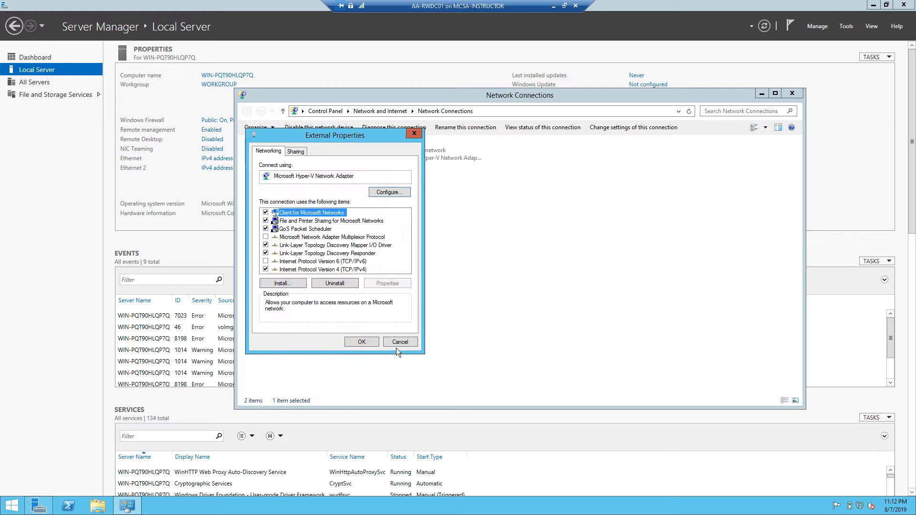
# - Save the External properties and uncheck IPv6 on the Private connection
pyautogui.click(362, 340)
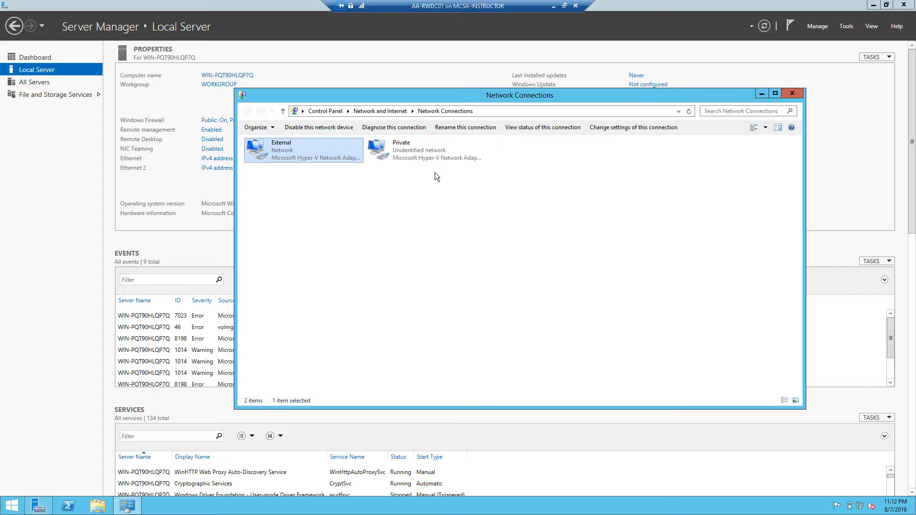
pyautogui.rightClick(406, 152)
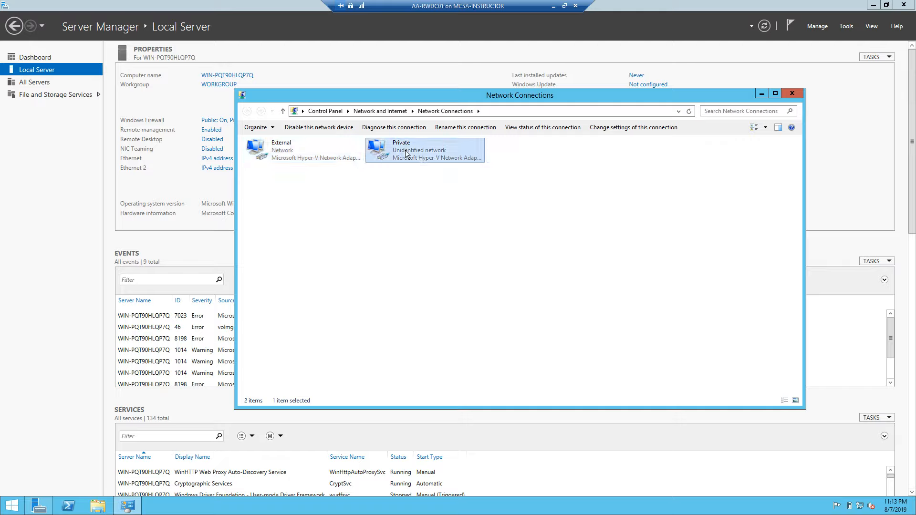
pyautogui.click(432, 234)
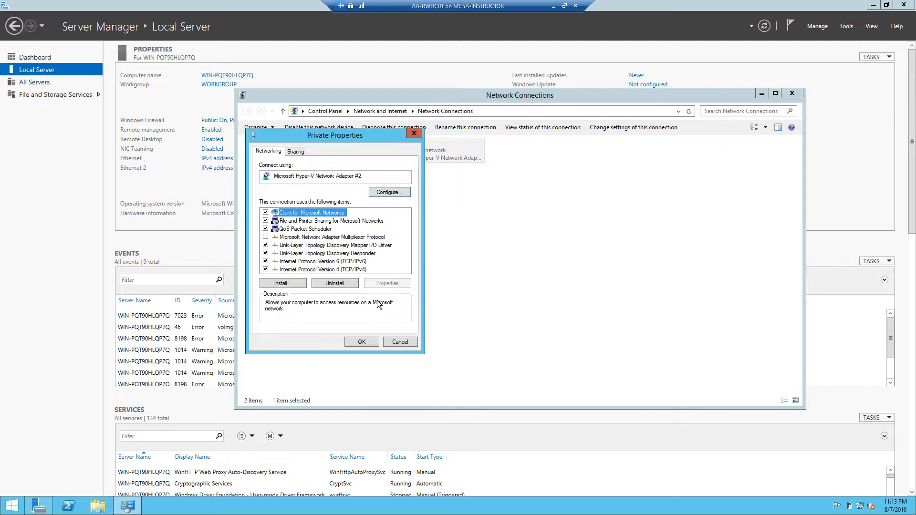
pyautogui.click(265, 262)
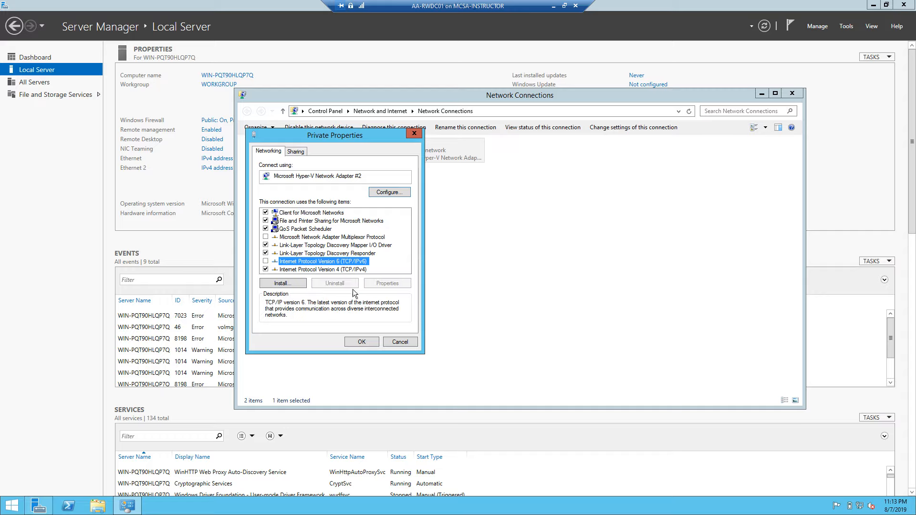
# - Give Private static IPv4 192.168.1.50, mask 255.255.255.0, DNS 127.0.0.1, and save
pyautogui.doubleClick(302, 270)
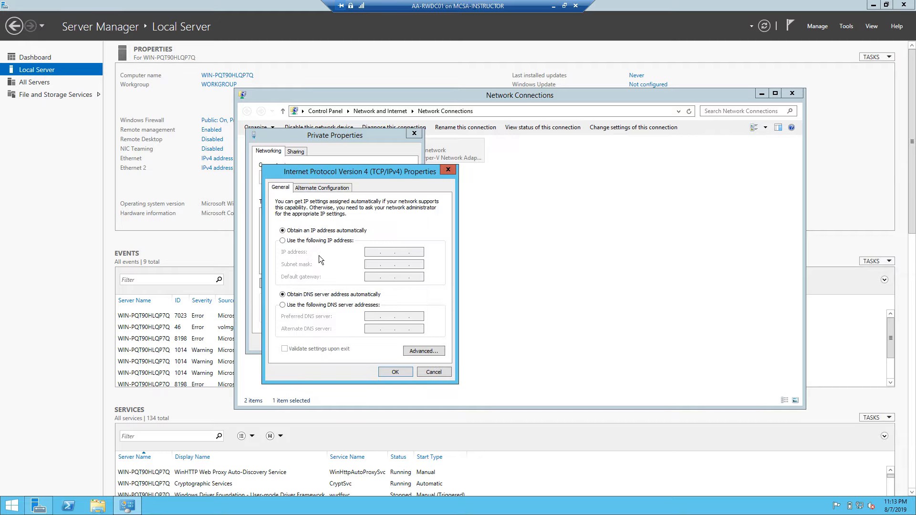
pyautogui.click(283, 241)
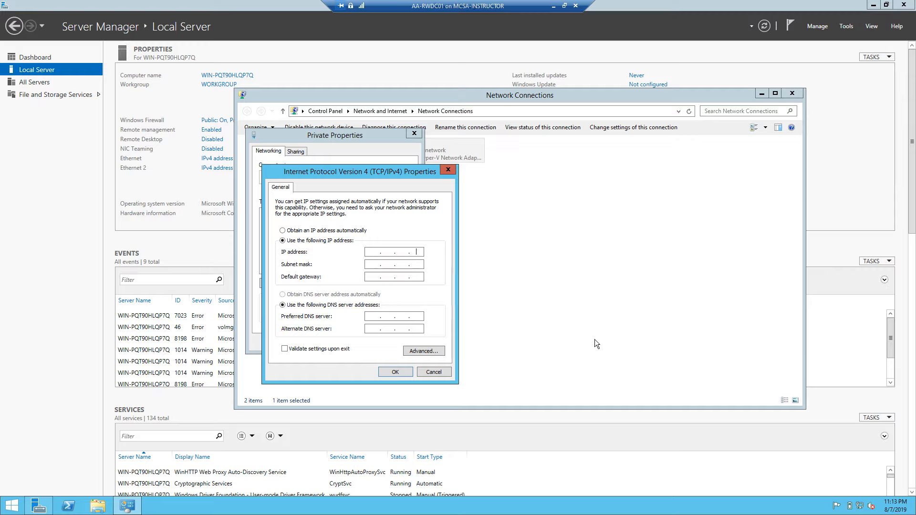
pyautogui.press('BackSpace')
pyautogui.press('BackSpace')
pyautogui.write('192 . 168 . 1 . 50')
pyautogui.press('Tab')
pyautogui.press('Tab')
pyautogui.press('Tab')
pyautogui.press('Tab')
pyautogui.write('127')
pyautogui.click(397, 371)
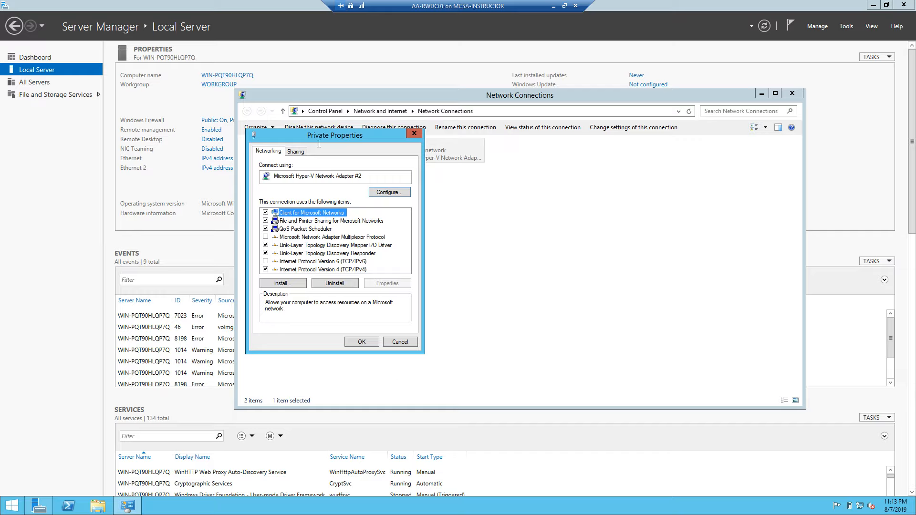
pyautogui.click(368, 343)
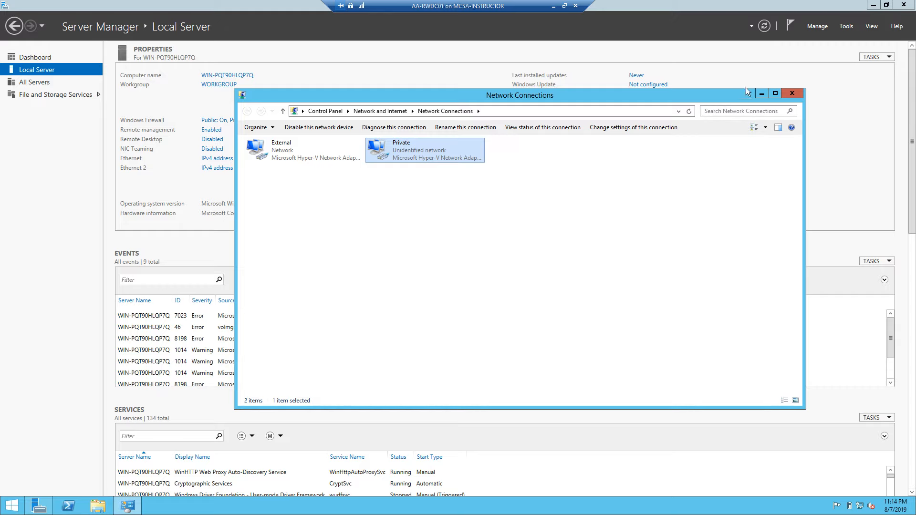
# - Close Network Connections and open the Computer Name/Domain Changes dialog from System Properties
pyautogui.click(791, 93)
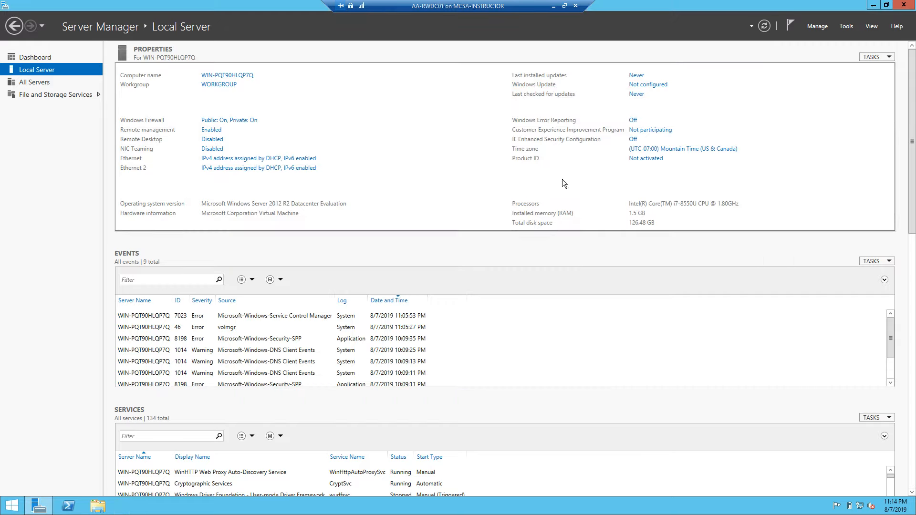
pyautogui.click(228, 85)
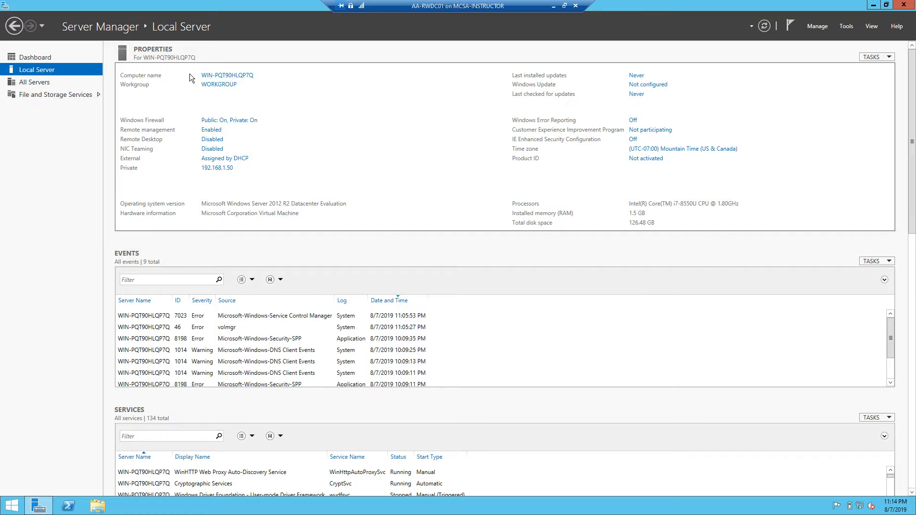
pyautogui.click(228, 76)
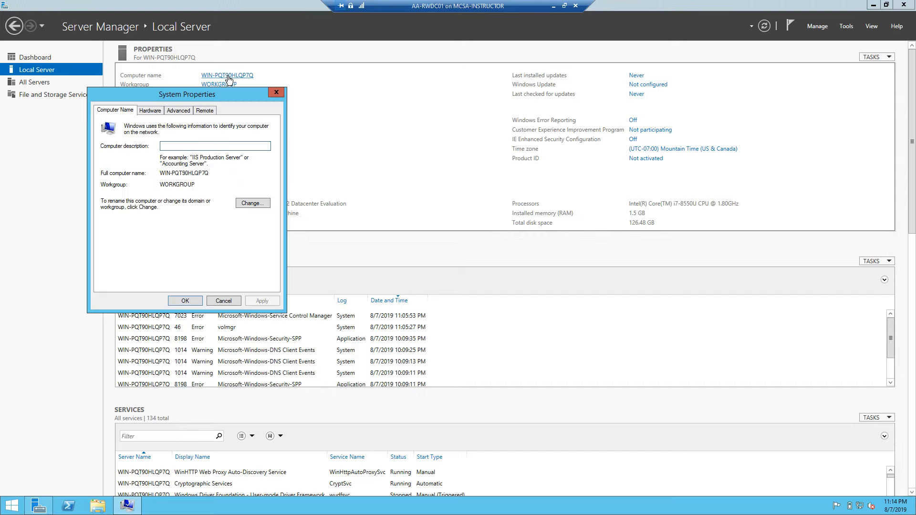
pyautogui.moveTo(189, 94); pyautogui.dragTo(317, 99)
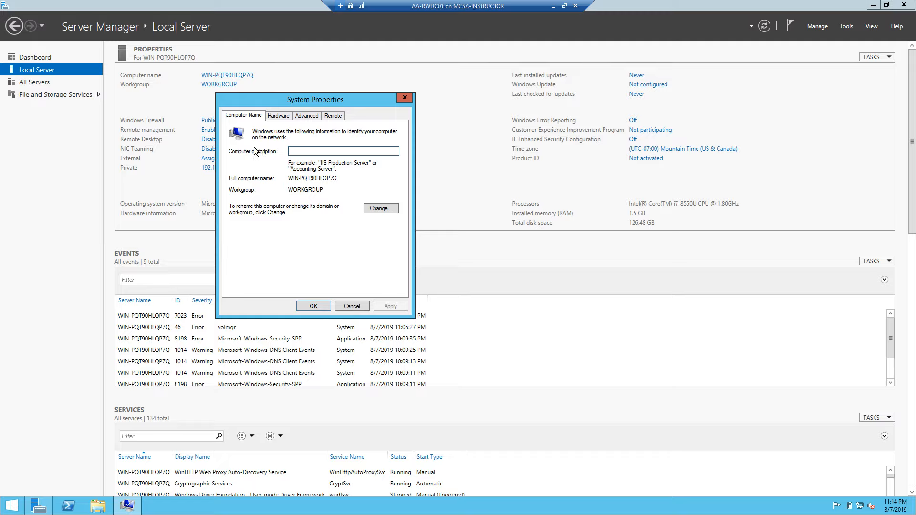
pyautogui.click(382, 208)
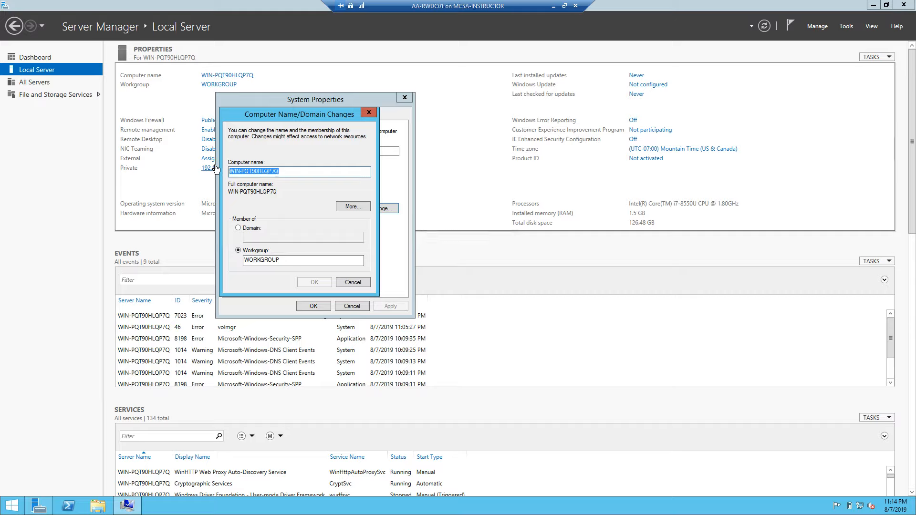
# - Rename the computer to AA-RWDC01 and restart the server now to apply it
pyautogui.write('AA')
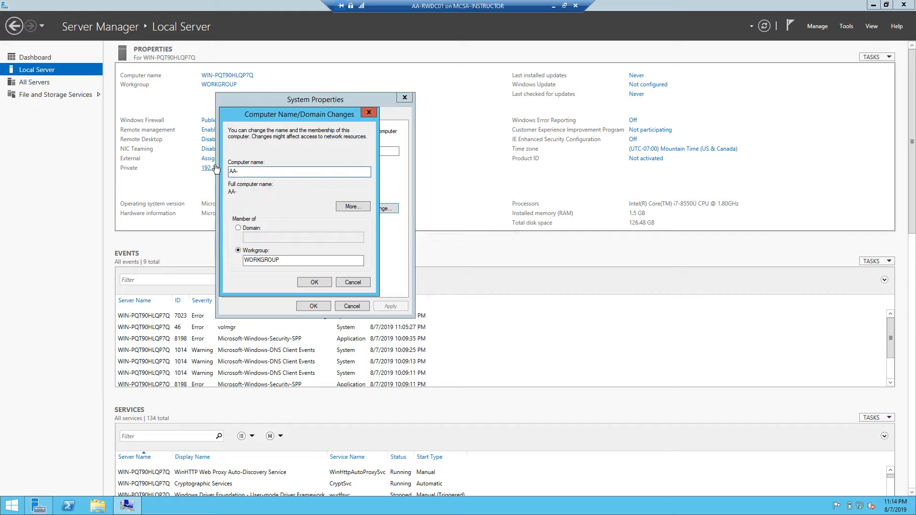
pyautogui.write('-RWDC01')
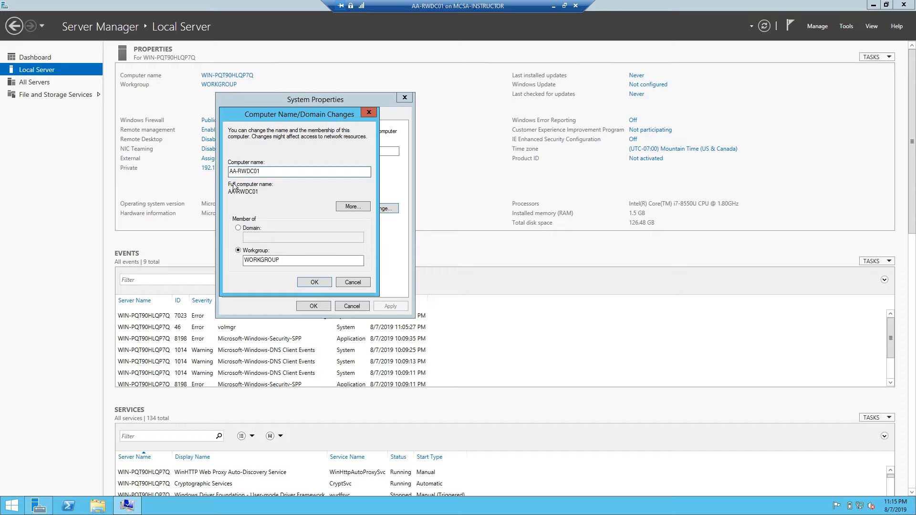
pyautogui.click(319, 280)
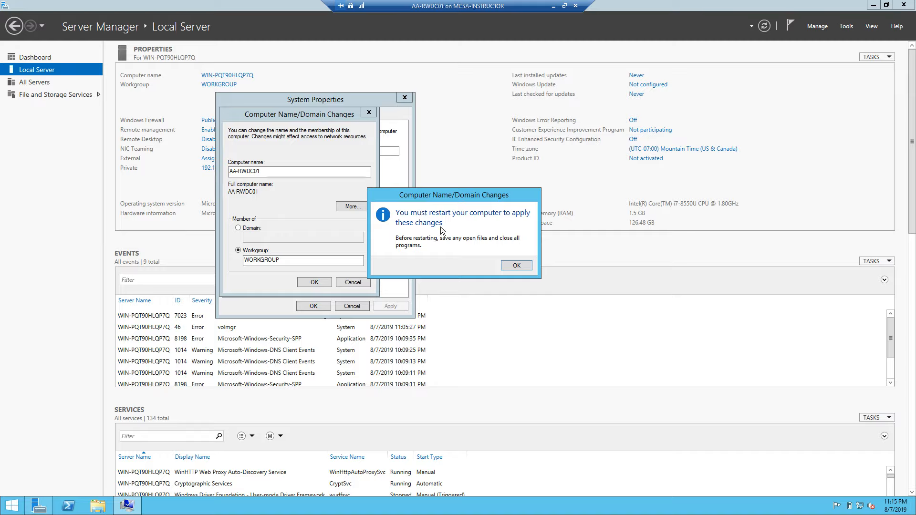
pyautogui.click(516, 264)
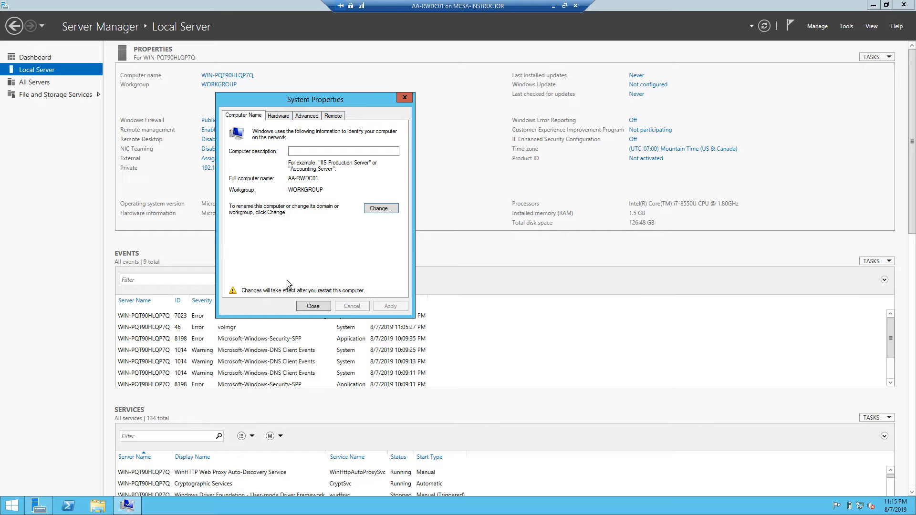
pyautogui.click(313, 306)
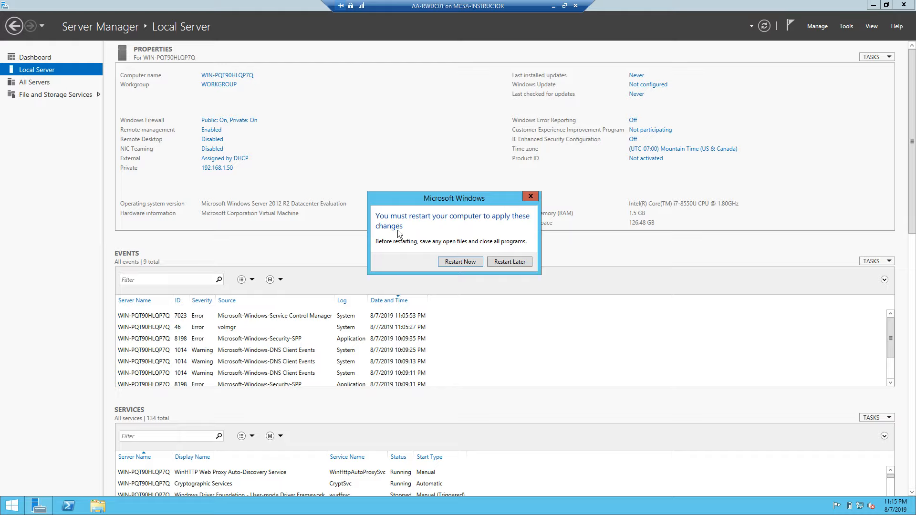
pyautogui.click(459, 262)
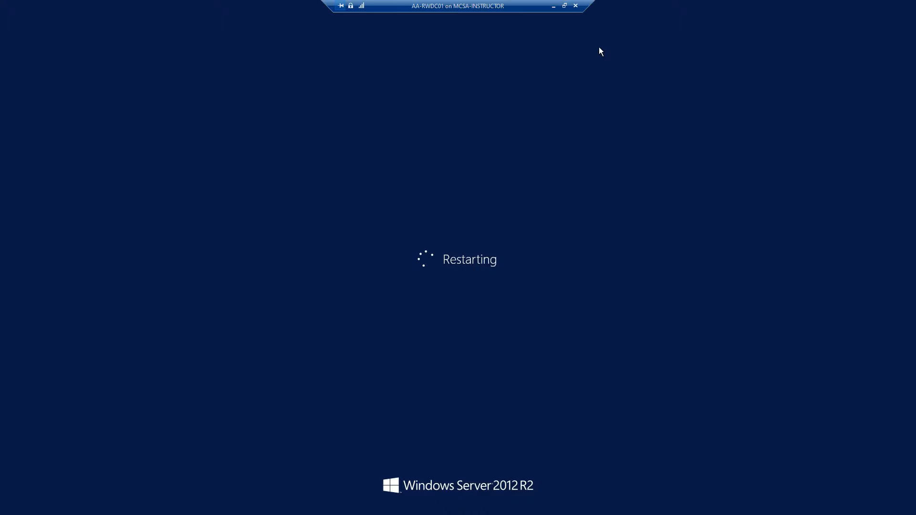
# - Exit full screen and set and confirm Server01's built-in Administrator password
pyautogui.click(565, 6)
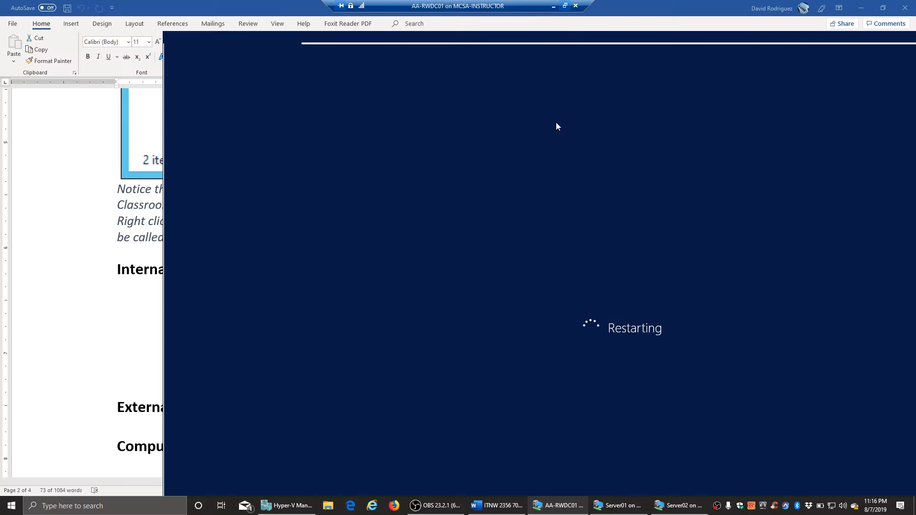
pyautogui.click(620, 507)
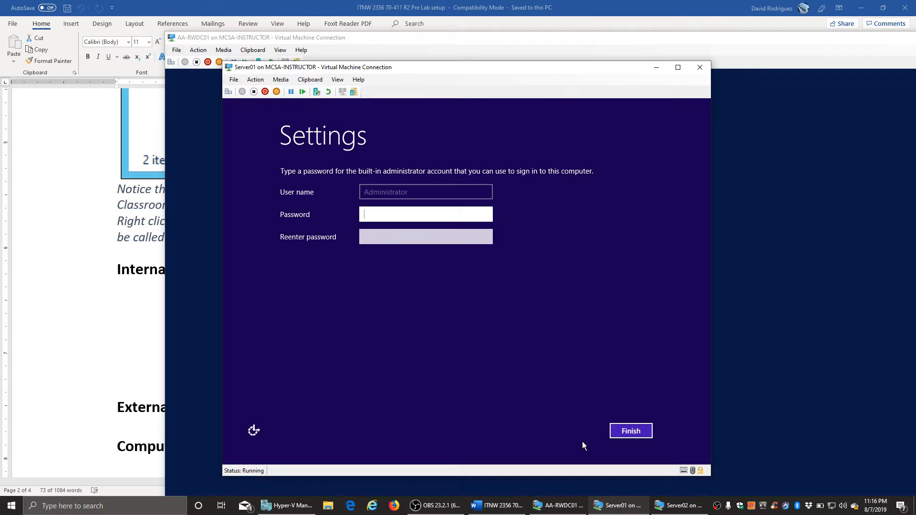
pyautogui.click(673, 511)
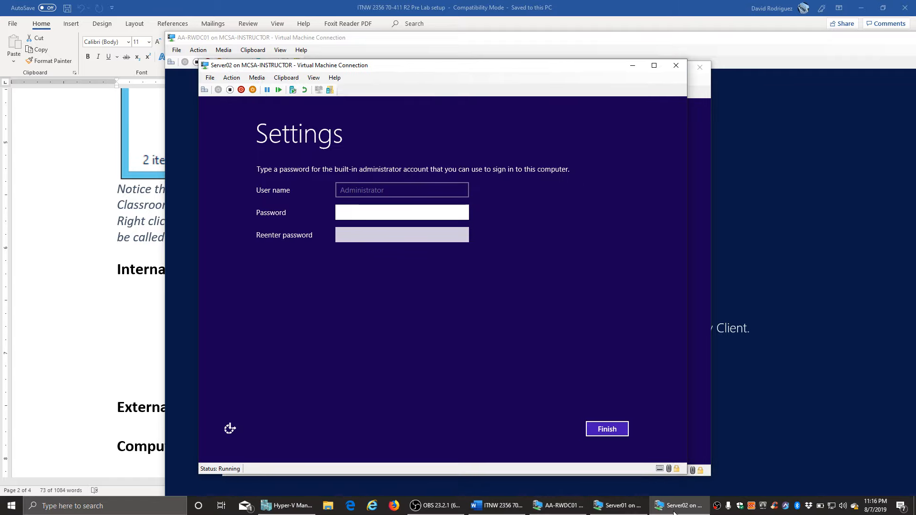
pyautogui.click(621, 508)
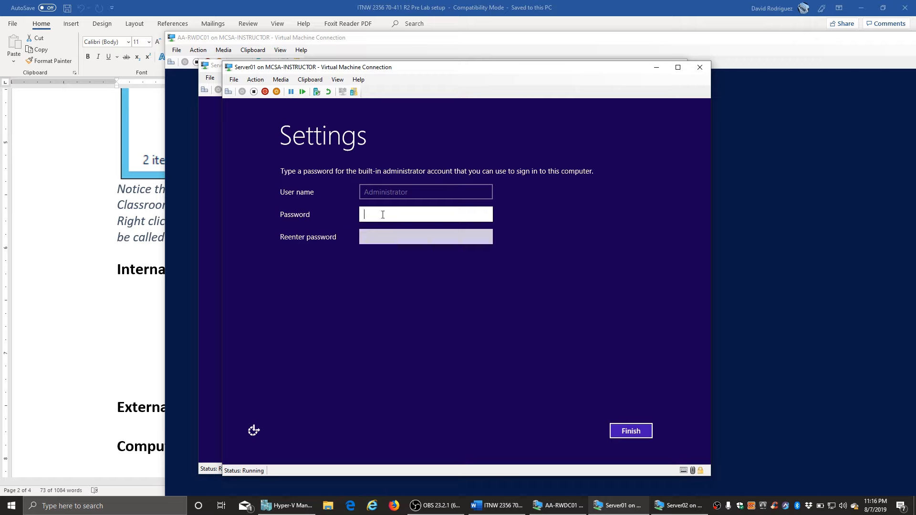
pyautogui.write('Pa$$w')
pyautogui.write('•••••')
pyautogui.press('Tab')
pyautogui.write('••••••••••')
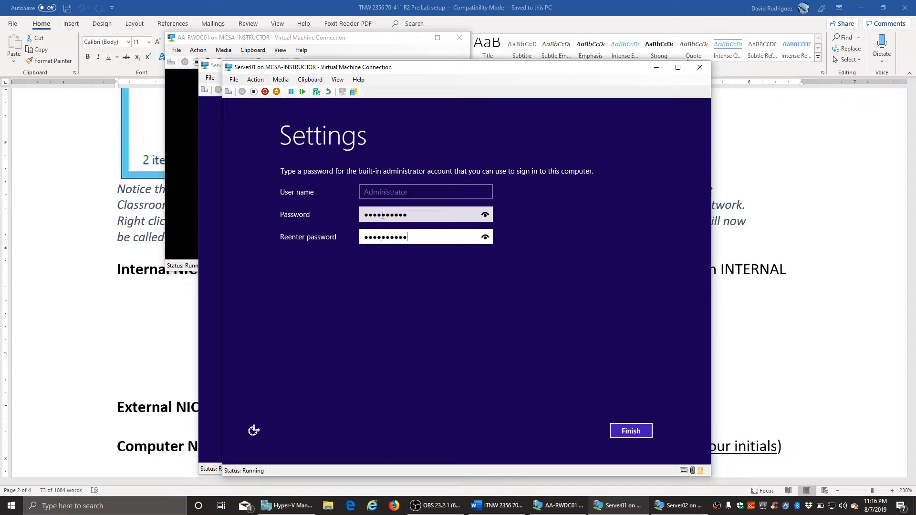
pyautogui.press('Return')
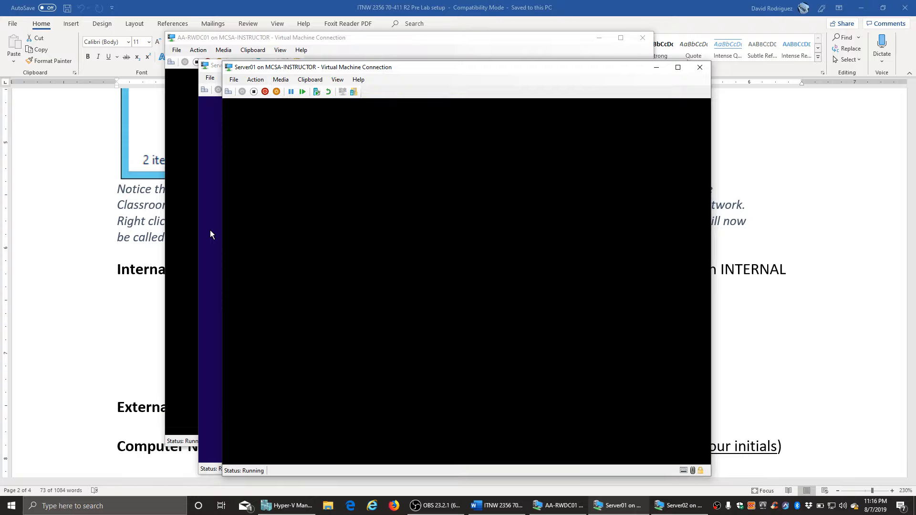
# - Set and confirm Server02's Administrator password, then return to the AA-RWDC01 console
pyautogui.click(210, 230)
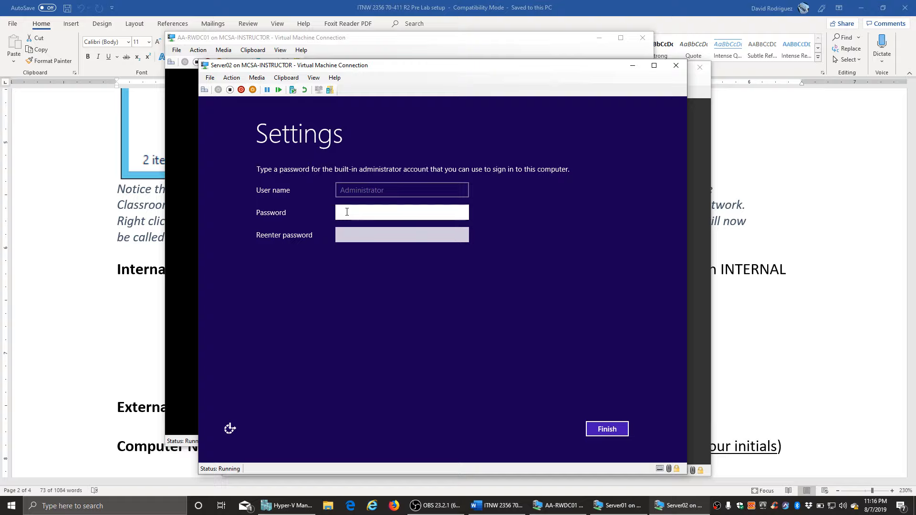
pyautogui.write('••••••••••')
pyautogui.press('Tab')
pyautogui.write('••••••••••')
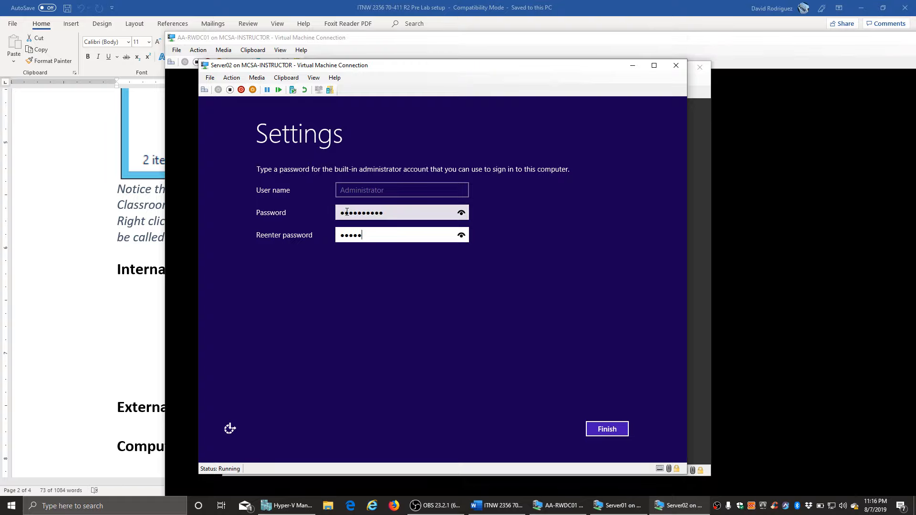
pyautogui.press('Return')
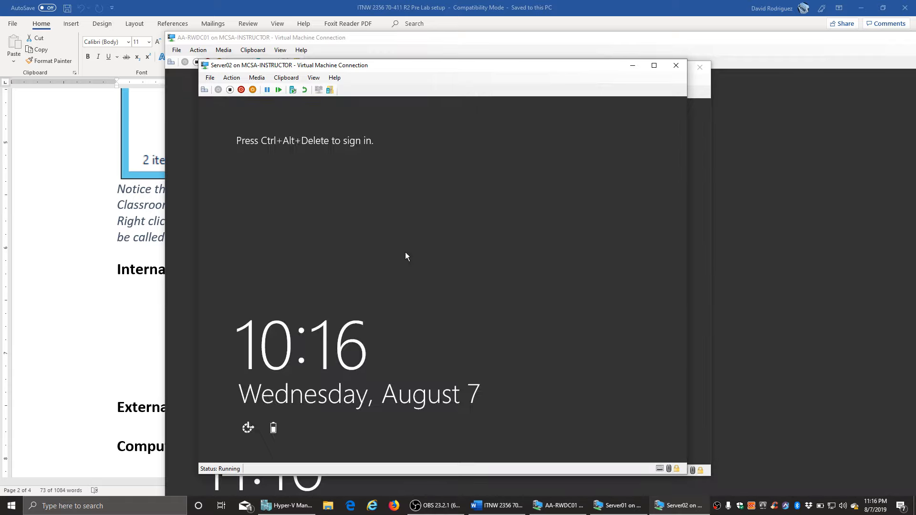
pyautogui.click(442, 41)
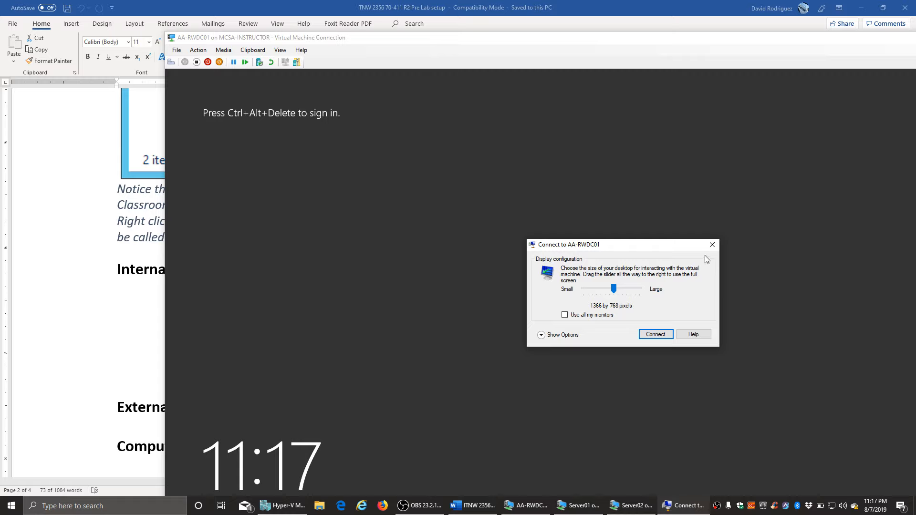
# - Dismiss the display prompt, make AA-RWDC01 full screen, and sign in as Administrator with the account password
pyautogui.click(712, 243)
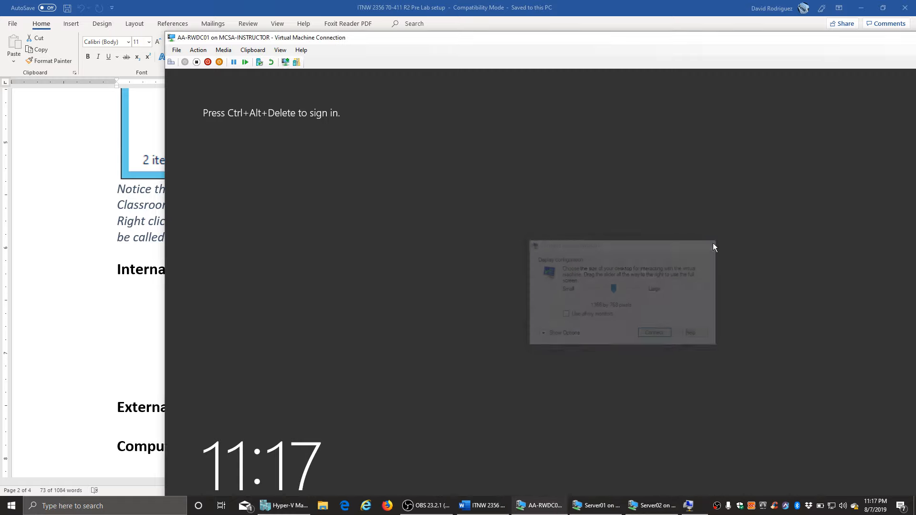
pyautogui.doubleClick(362, 41)
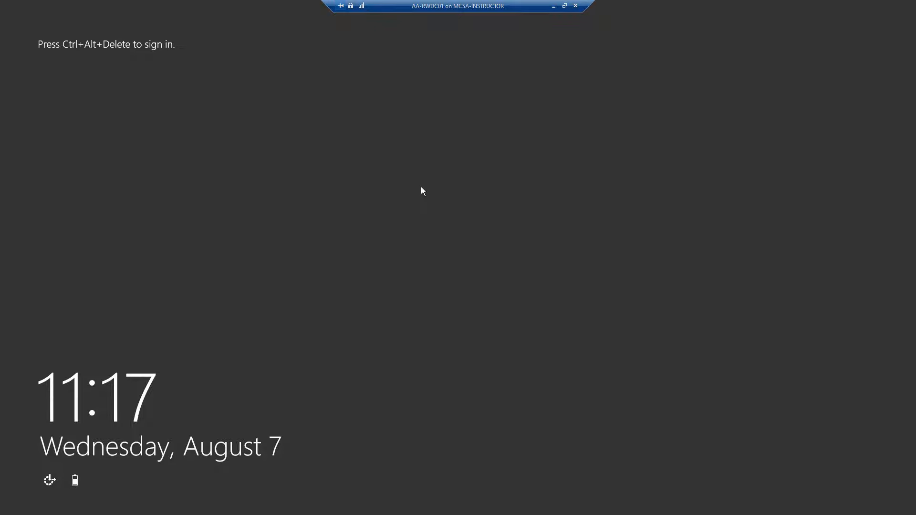
pyautogui.hotkey('ctrl', 'alt', 'End')
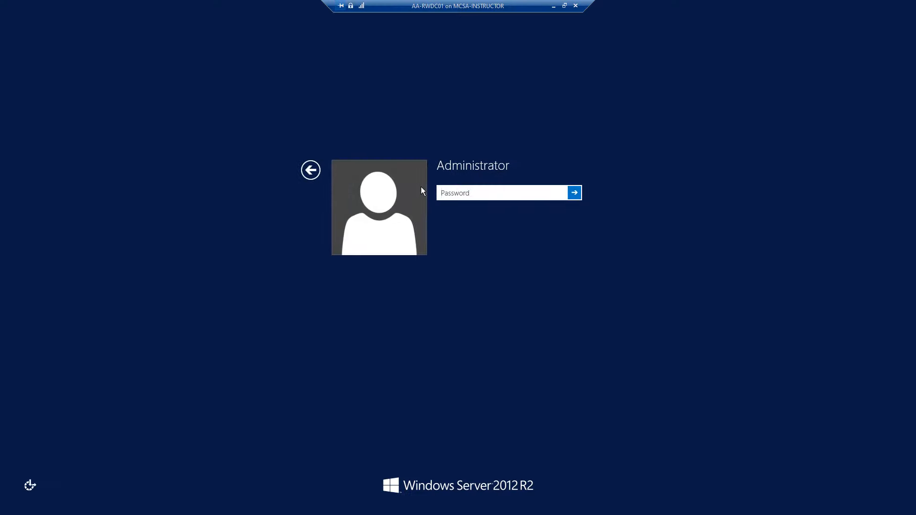
pyautogui.write('••••')
pyautogui.press('BackSpace')
pyautogui.press('BackSpace')
pyautogui.press('BackSpace')
pyautogui.press('BackSpace')
pyautogui.write('••••••••••')
pyautogui.press('Return')
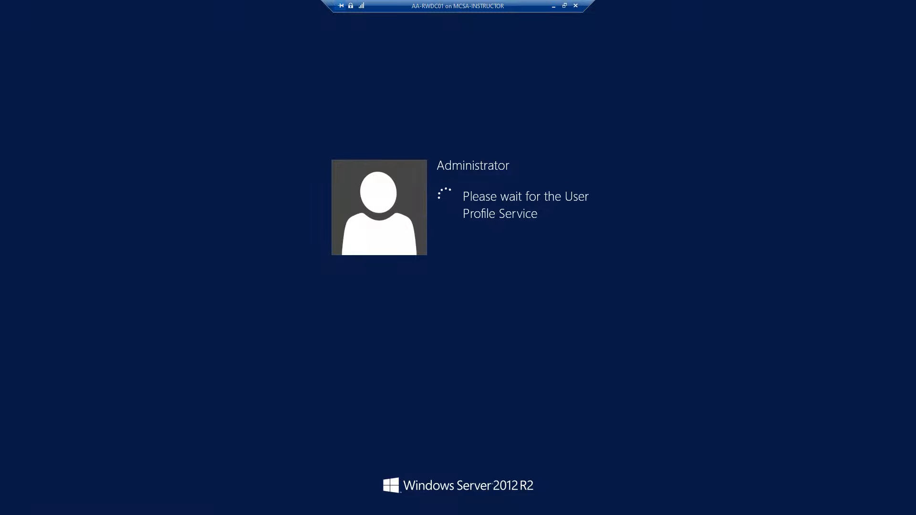
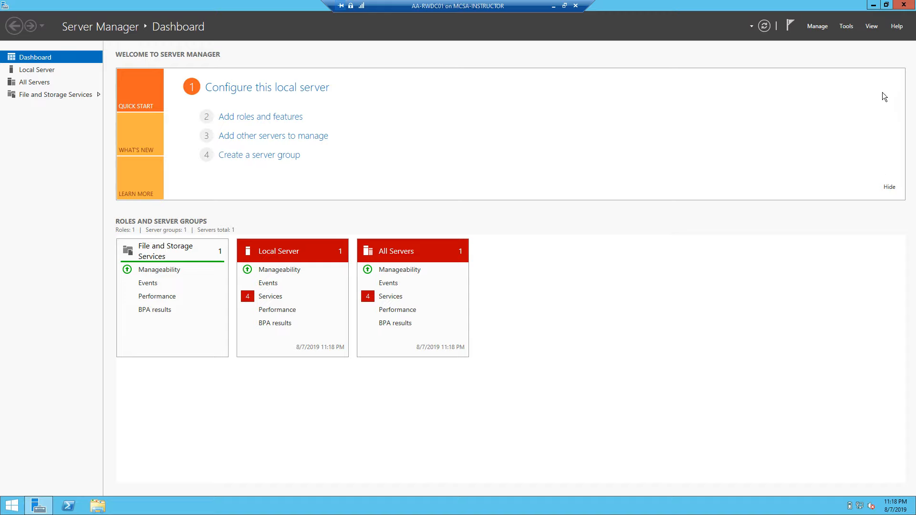
# - Launch Add Roles and Features from the Manage menu and keep role-based or feature-based installation
pyautogui.click(817, 27)
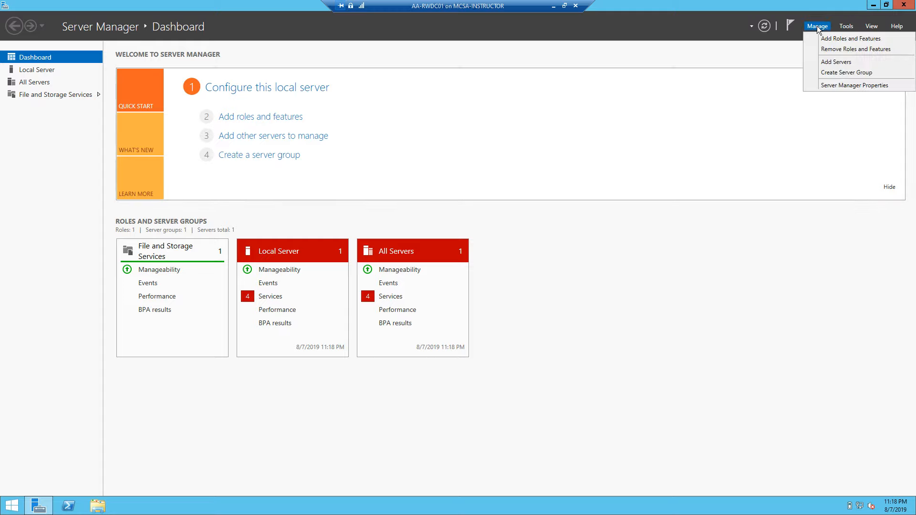
pyautogui.click(839, 39)
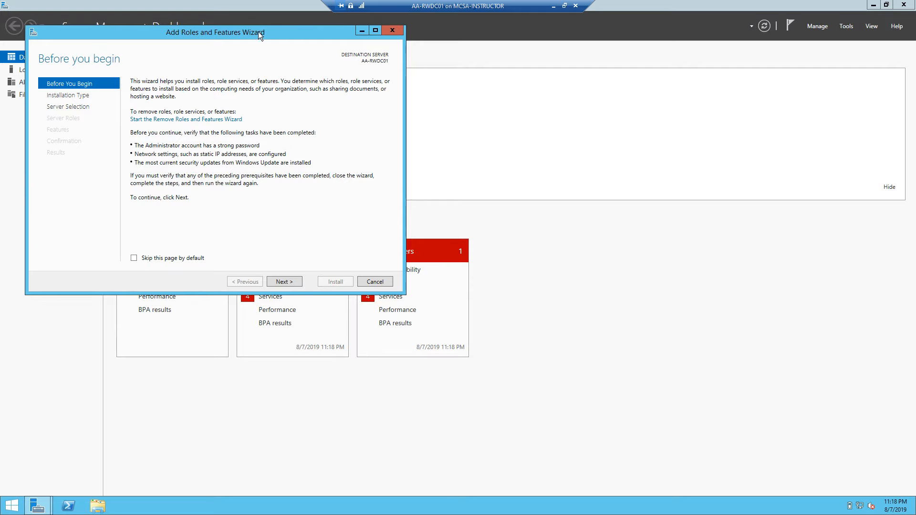
pyautogui.moveTo(259, 31); pyautogui.dragTo(463, 47)
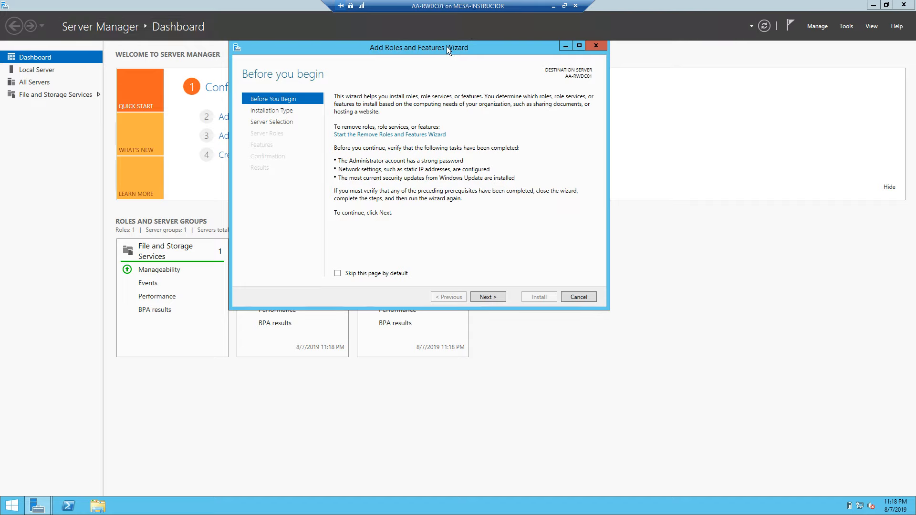
pyautogui.moveTo(447, 47); pyautogui.dragTo(456, 110)
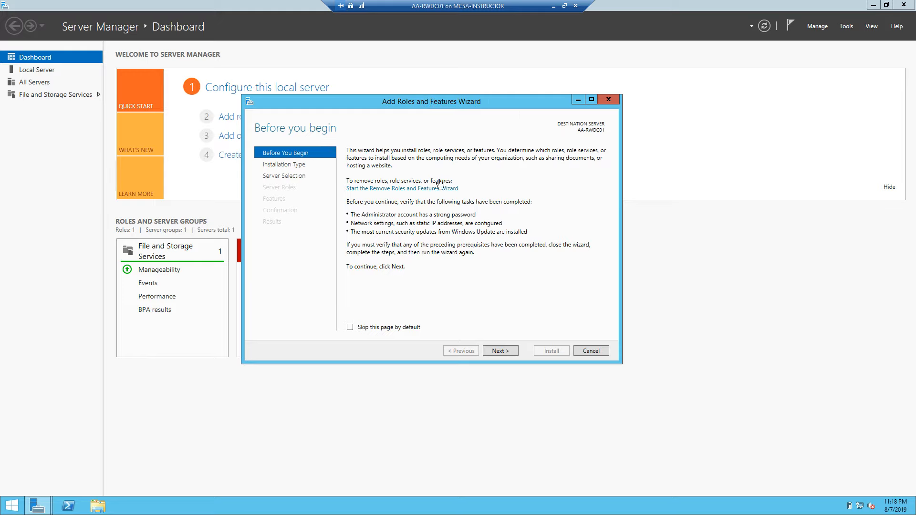
pyautogui.click(508, 351)
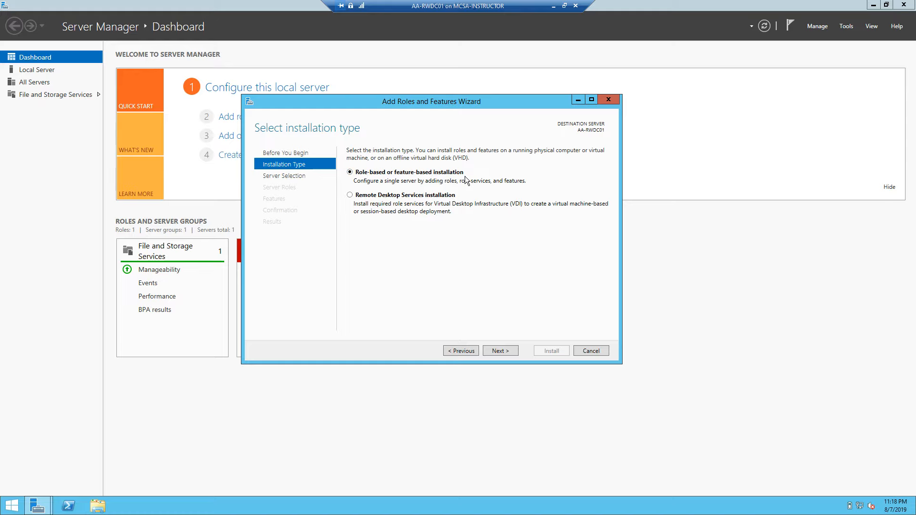
pyautogui.click(506, 351)
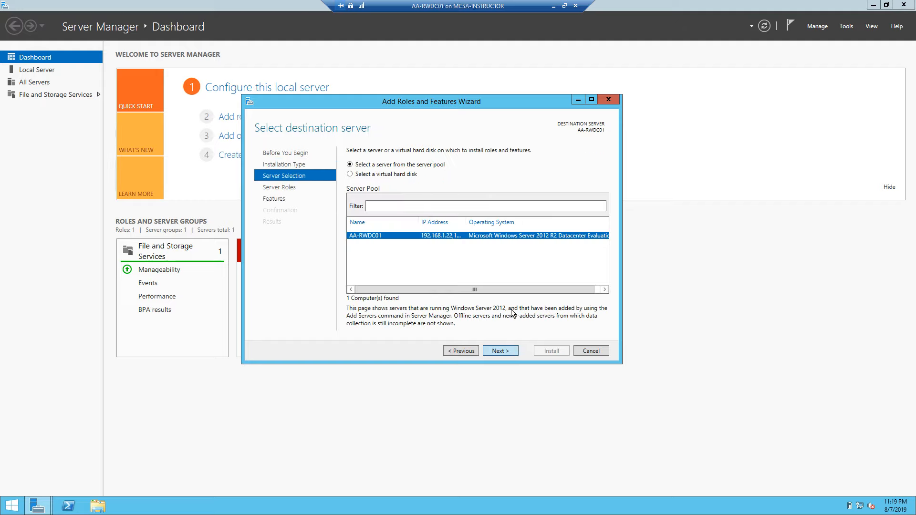
# - Target AA-RWDC01, then tick Active Directory Domain Services with its management tools, and Remote Access
pyautogui.click(465, 354)
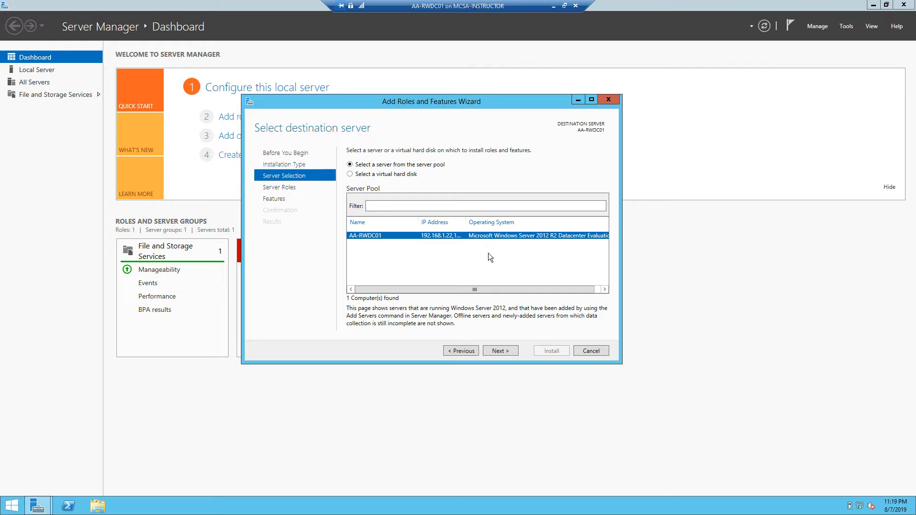
pyautogui.click(503, 351)
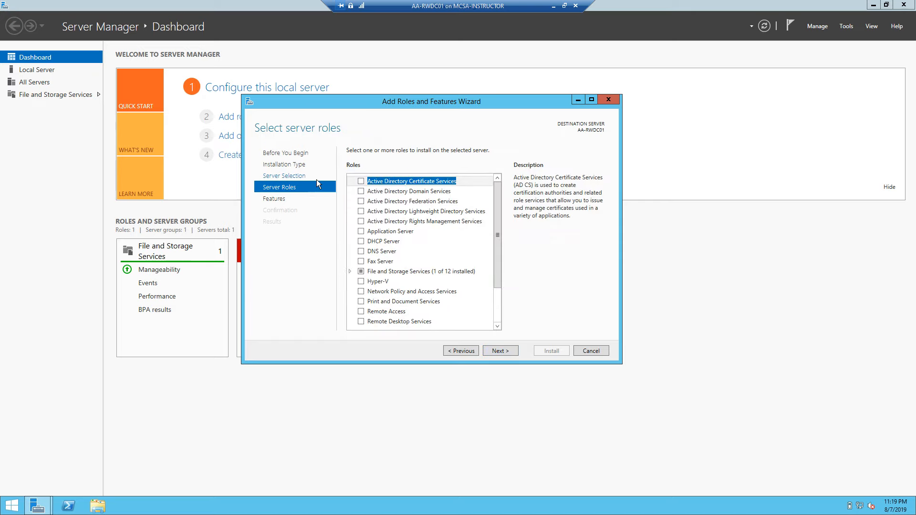
pyautogui.click(361, 192)
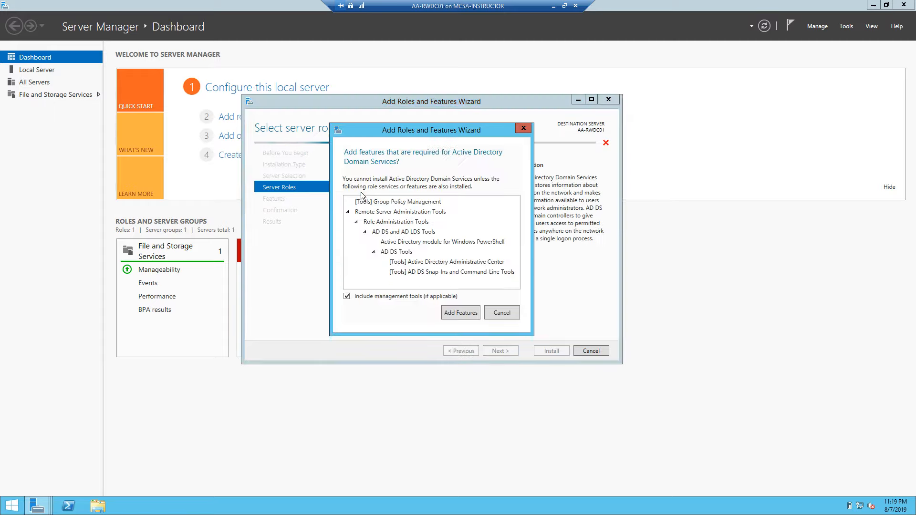
pyautogui.click(457, 311)
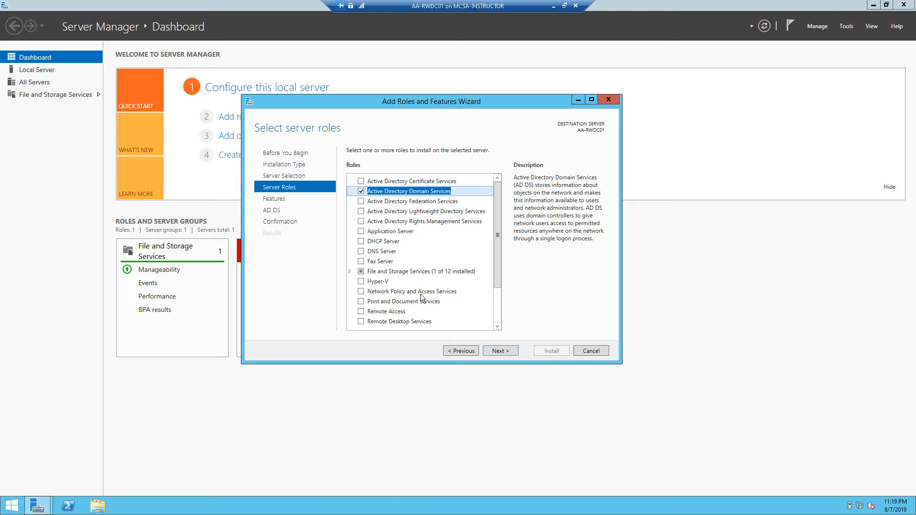
pyautogui.moveTo(498, 242); pyautogui.dragTo(496, 319)
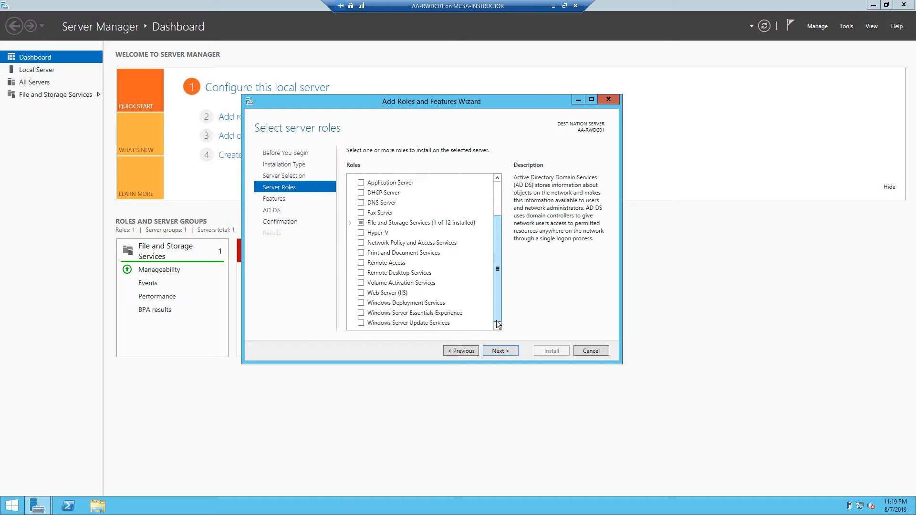
pyautogui.click(361, 262)
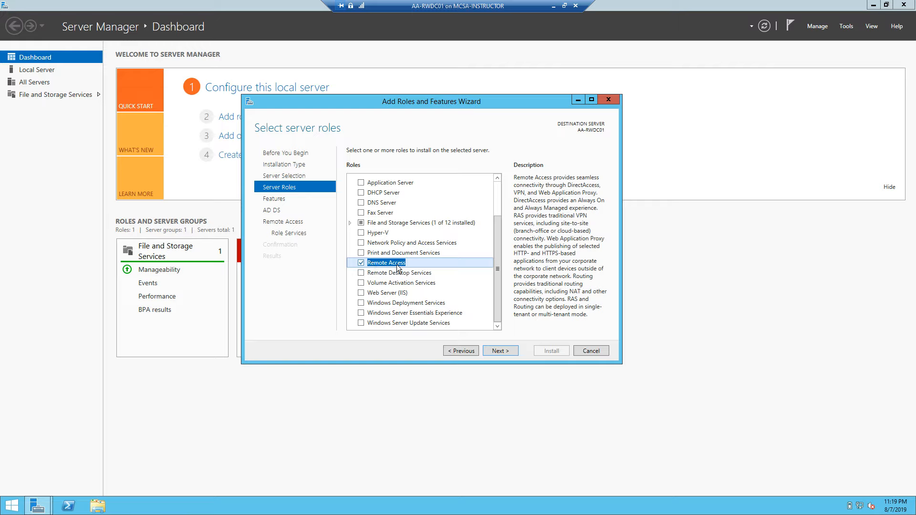
# - Skip extra features and the AD DS information page to reach the Remote Access role services
pyautogui.click(499, 350)
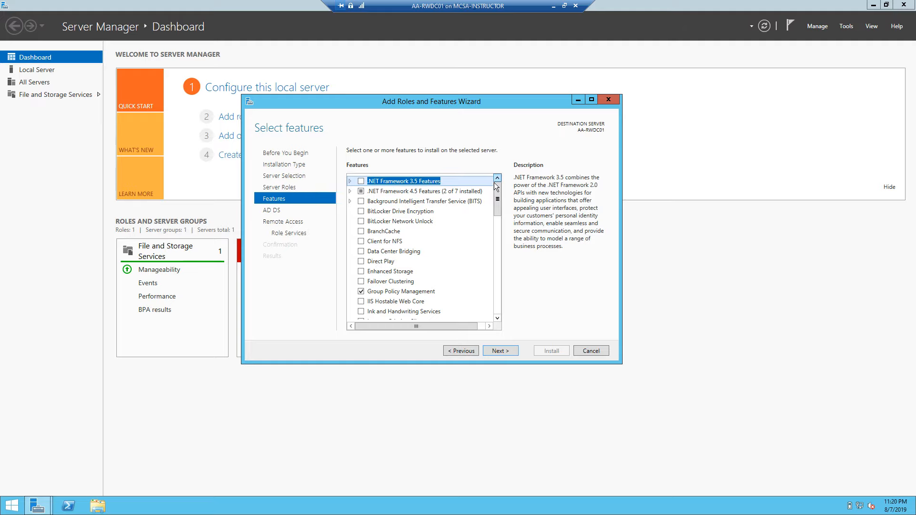
pyautogui.moveTo(497, 192); pyautogui.dragTo(500, 173)
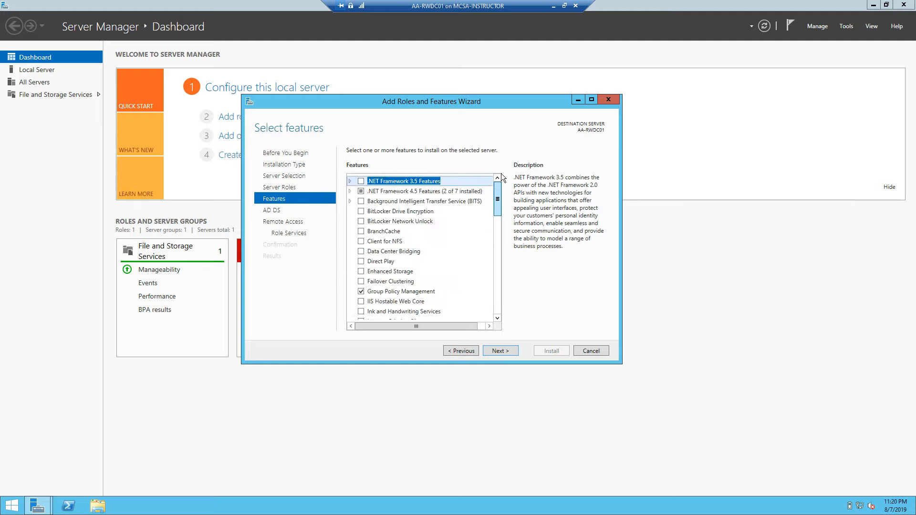
pyautogui.click(502, 350)
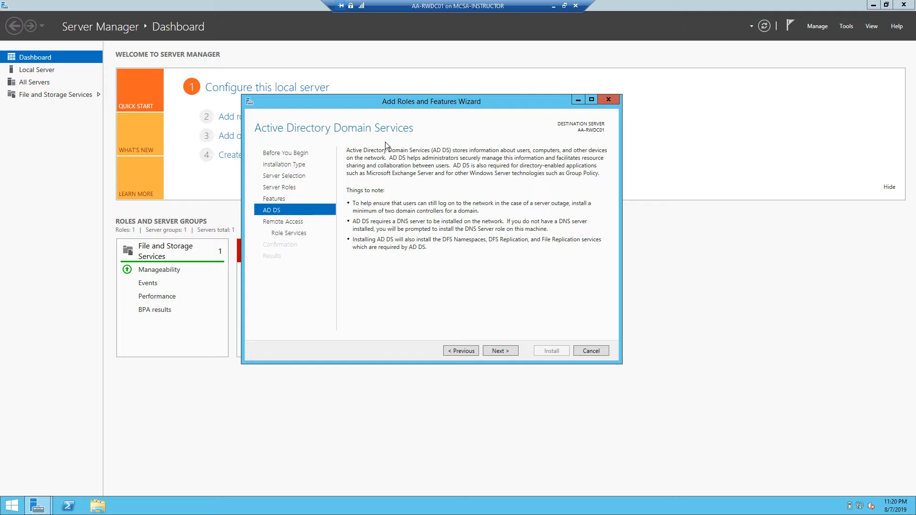
pyautogui.click(504, 351)
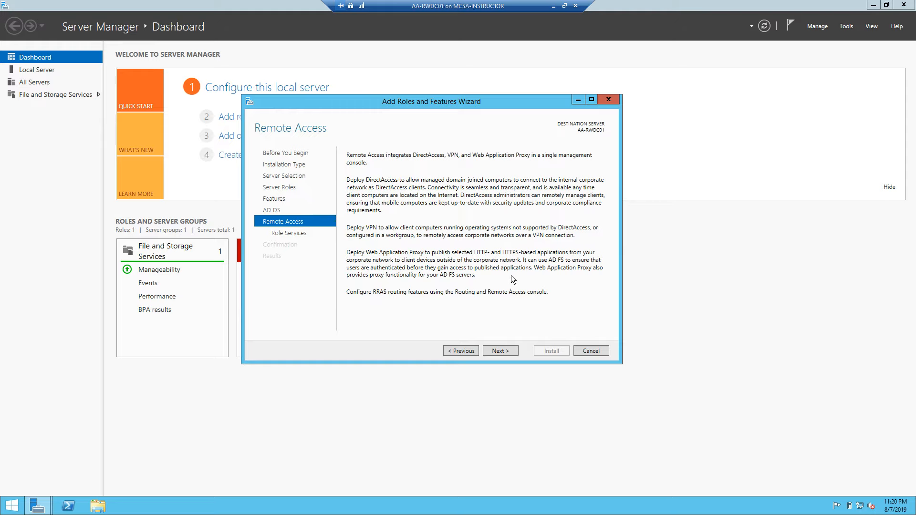
pyautogui.click(505, 351)
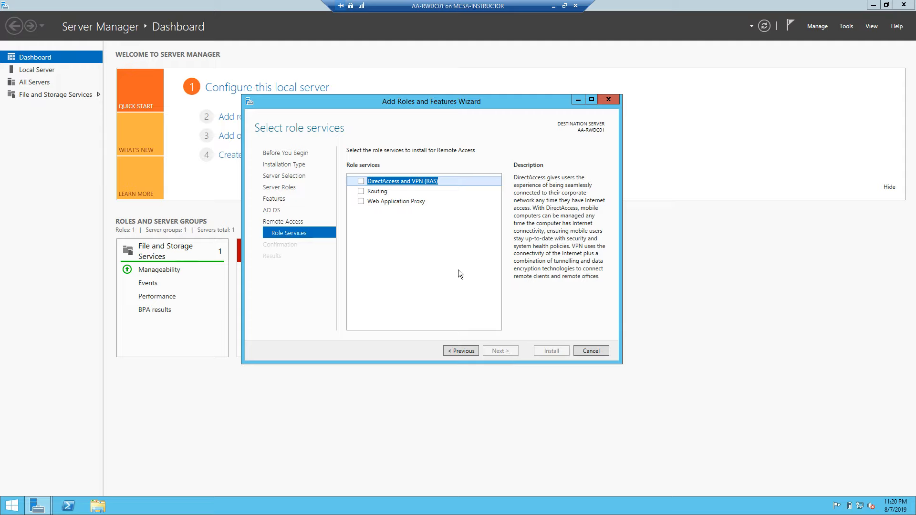
# - Add the Routing role service with its required features, then review the Web Server (IIS) role services
pyautogui.click(361, 193)
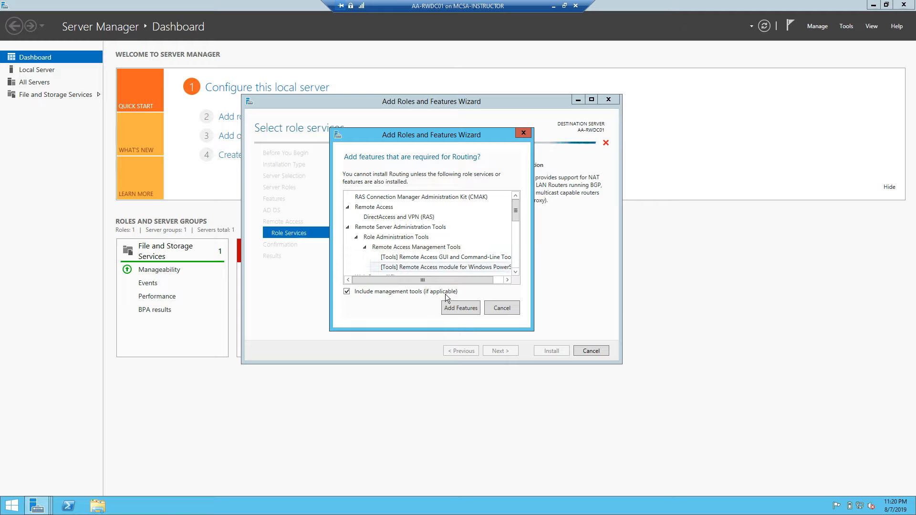
pyautogui.click(465, 309)
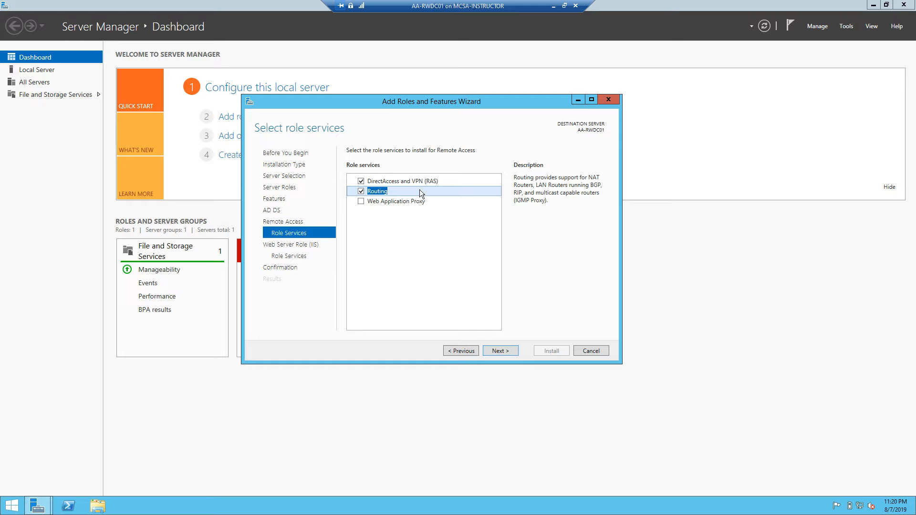
pyautogui.click(502, 352)
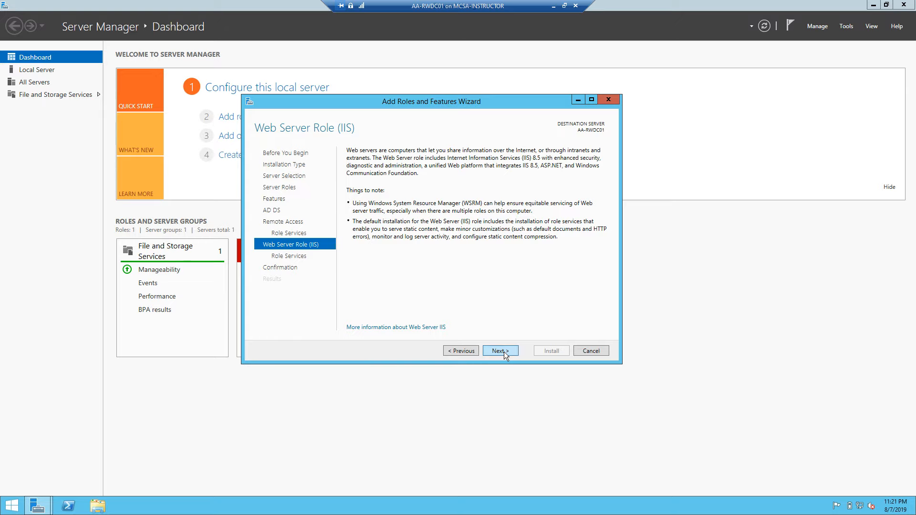
pyautogui.click(504, 351)
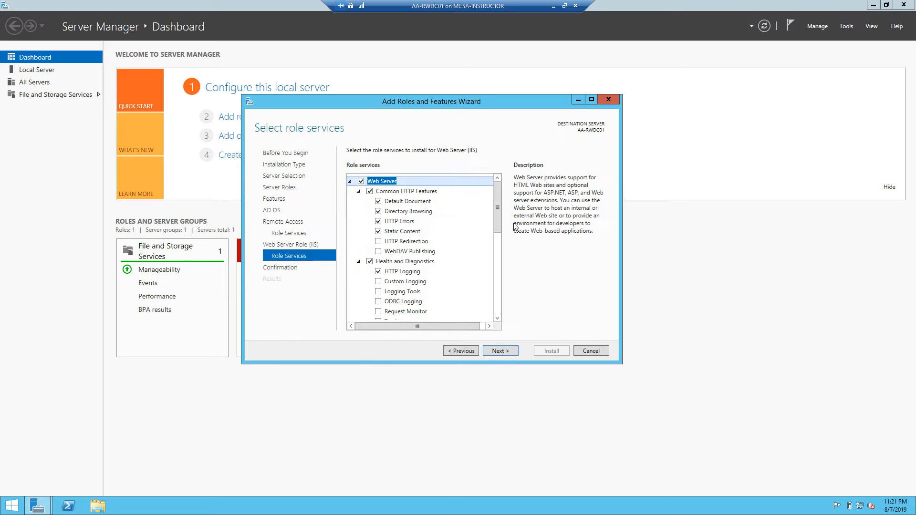
pyautogui.moveTo(497, 197)
pyautogui.mouseDown()
pyautogui.moveTo(495, 311)
pyautogui.moveTo(500, 184)
pyautogui.mouseUp()
# - Accept the default IIS role services and review the installation confirmation list
pyautogui.click(505, 352)
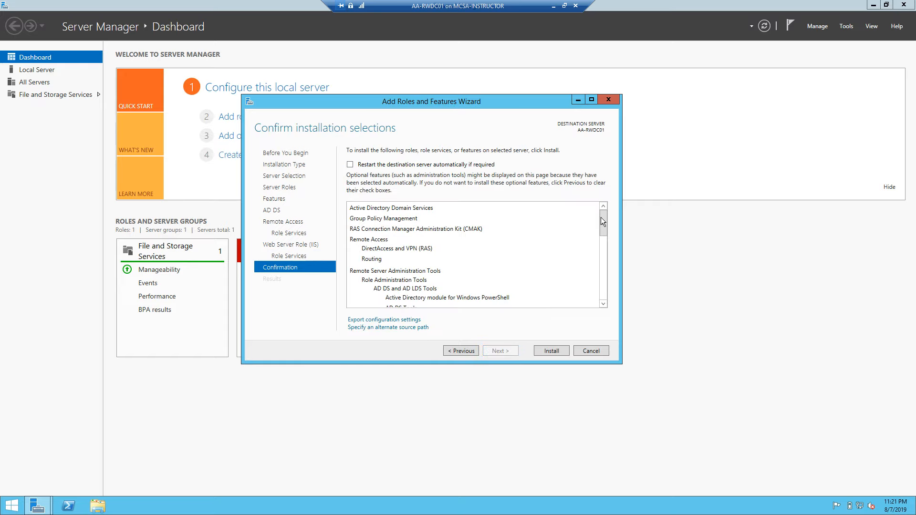
pyautogui.moveTo(600, 218)
pyautogui.mouseDown()
pyautogui.moveTo(600, 288)
pyautogui.moveTo(602, 210)
pyautogui.mouseUp()
# - Start the installation, move the progress window aside, and refresh the dashboard's server status
pyautogui.click(551, 351)
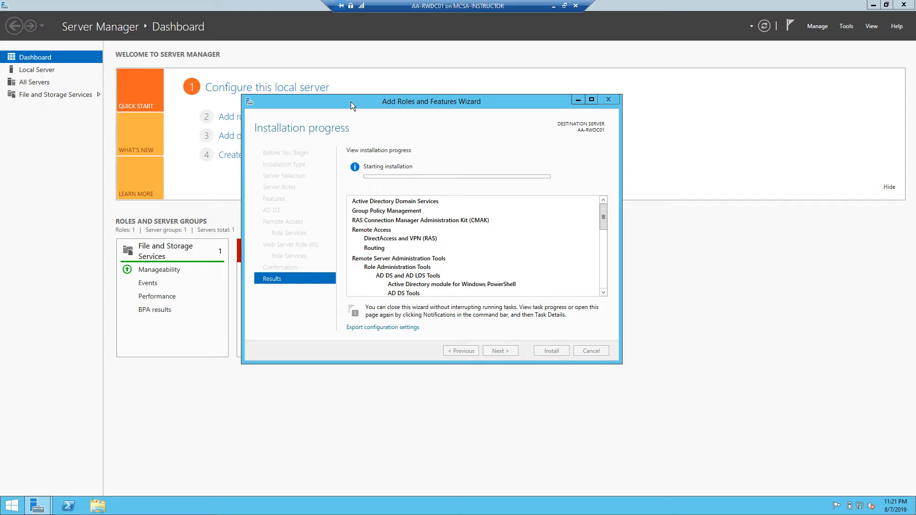
pyautogui.moveTo(351, 102); pyautogui.dragTo(576, 179)
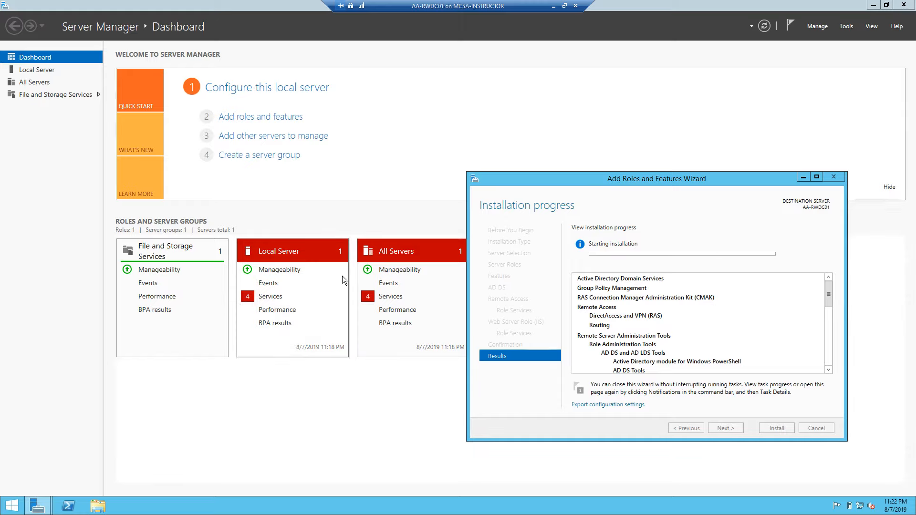
pyautogui.click(764, 27)
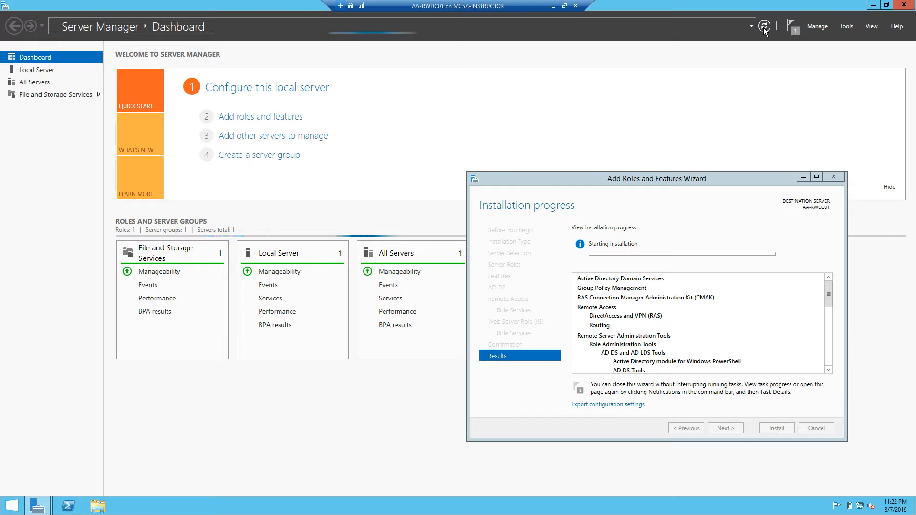
# - Reposition the progress window while the AD DS, IIS and Remote Access installation completes successfully
pyautogui.moveTo(662, 180); pyautogui.dragTo(472, 124)
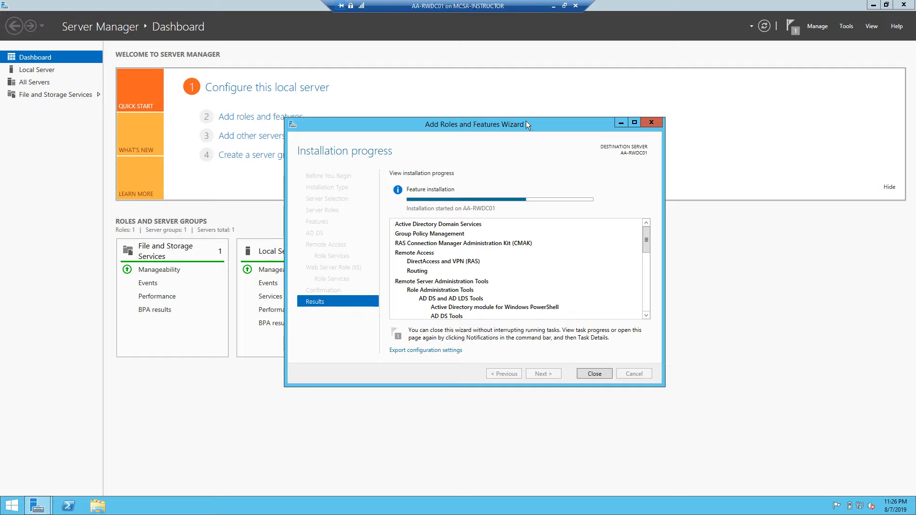
pyautogui.moveTo(526, 121); pyautogui.dragTo(549, 116)
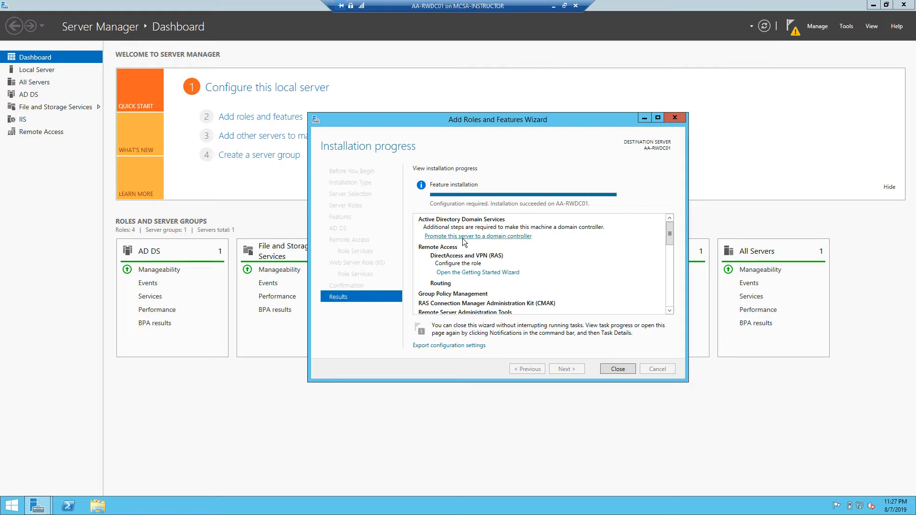
pyautogui.click(790, 26)
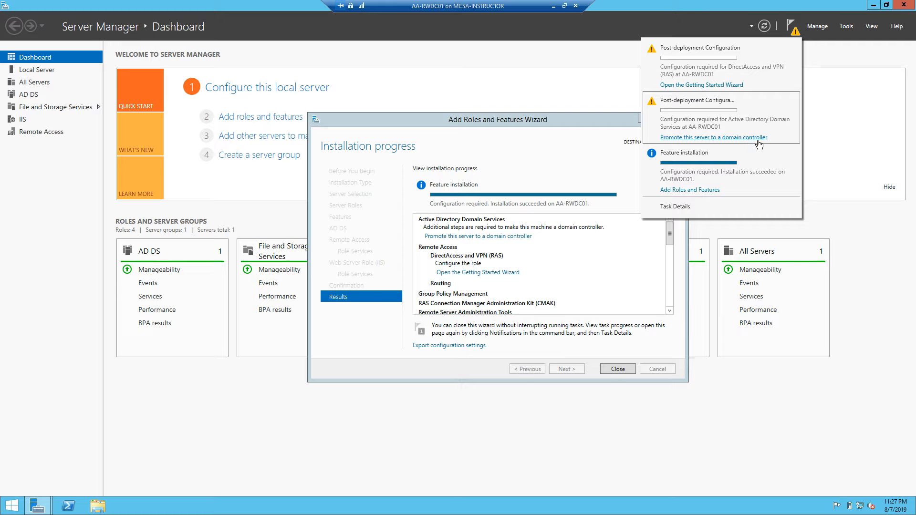
pyautogui.click(549, 160)
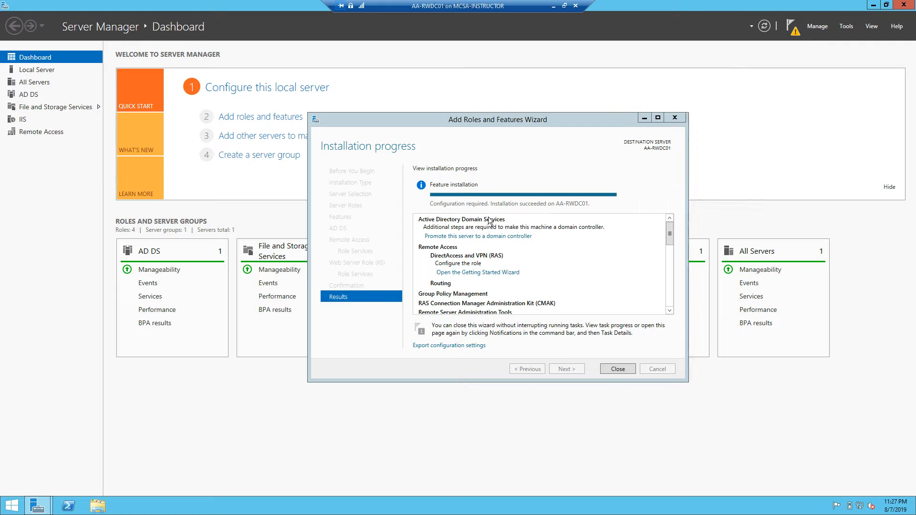
# - Start domain controller promotion, choose Add a new forest, and enter root domain contosox.com
pyautogui.click(465, 236)
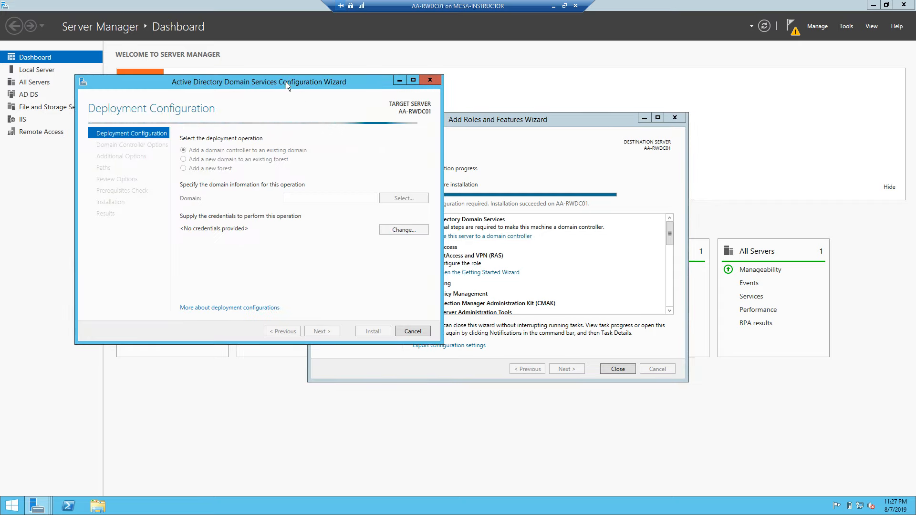
pyautogui.moveTo(285, 82); pyautogui.dragTo(489, 80)
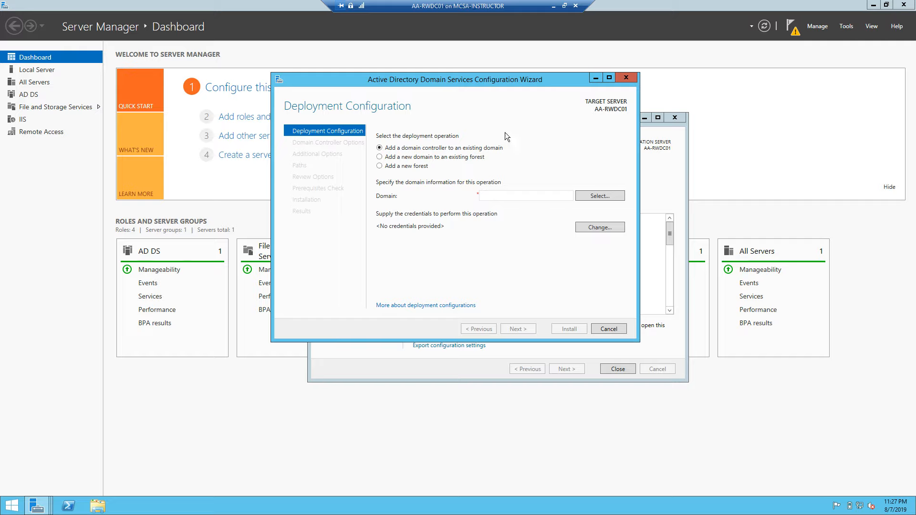
pyautogui.click(379, 168)
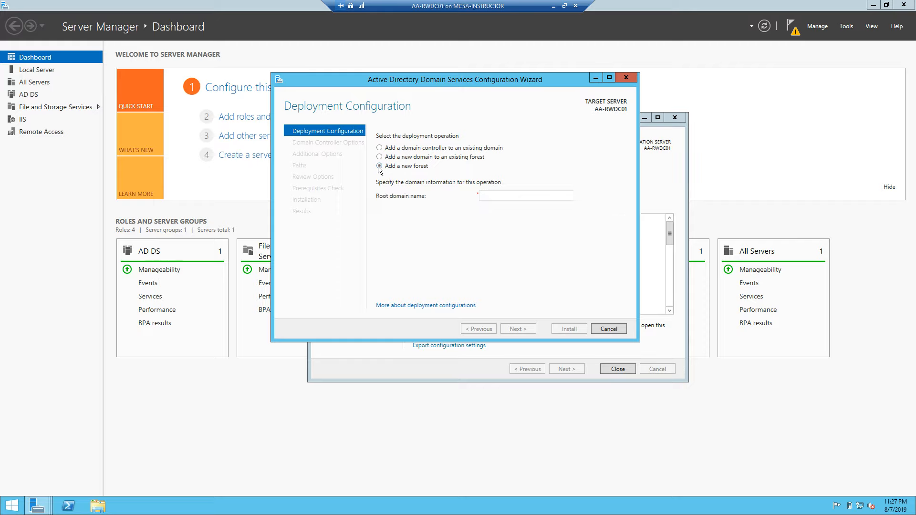
pyautogui.click(506, 196)
pyautogui.write('contos')
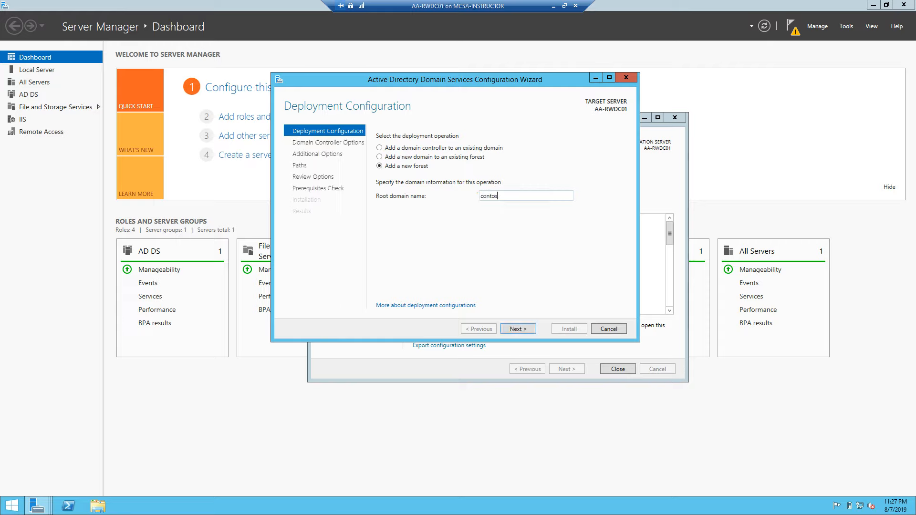
pyautogui.write('ox.com')
# - Accept the domain name, then enter and confirm the DSRM password before continuing to DNS Options
pyautogui.click(519, 332)
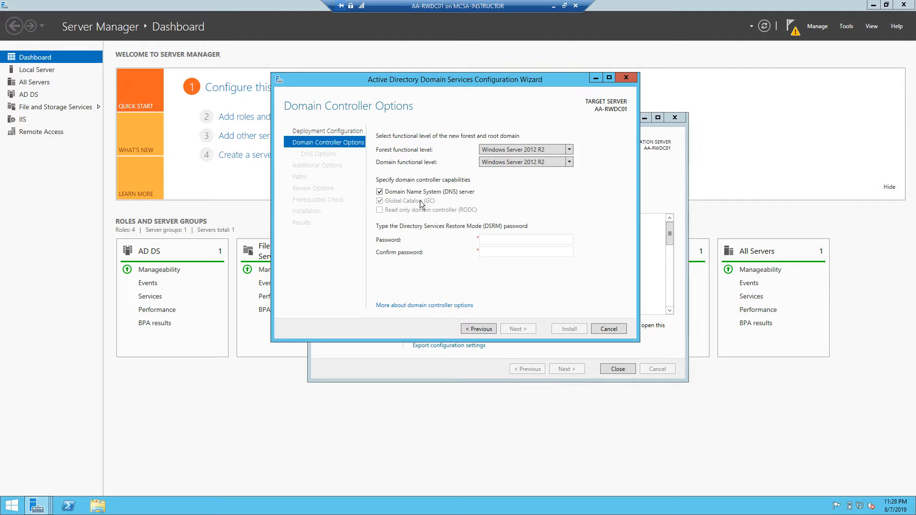
pyautogui.click(510, 240)
pyautogui.write('Pa$$w0rd••')
pyautogui.press('Tab')
pyautogui.write('Pa$$w0rd••')
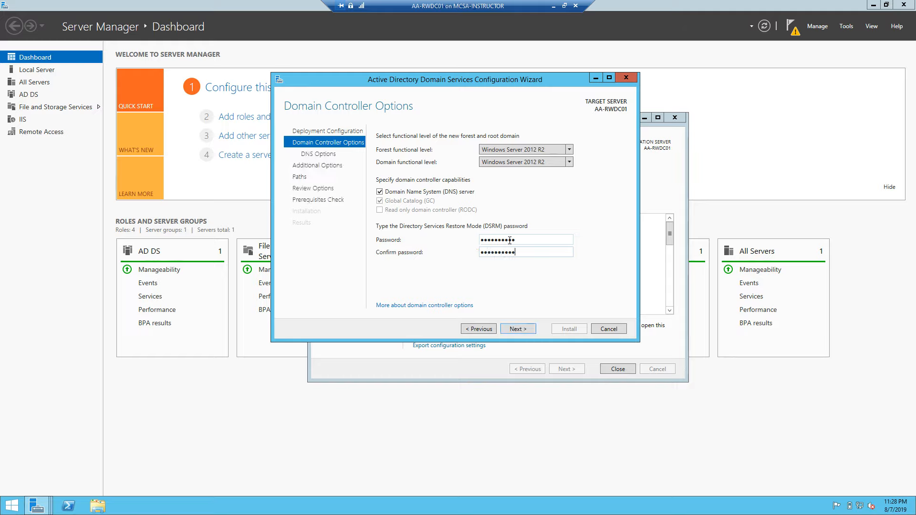
pyautogui.click(524, 329)
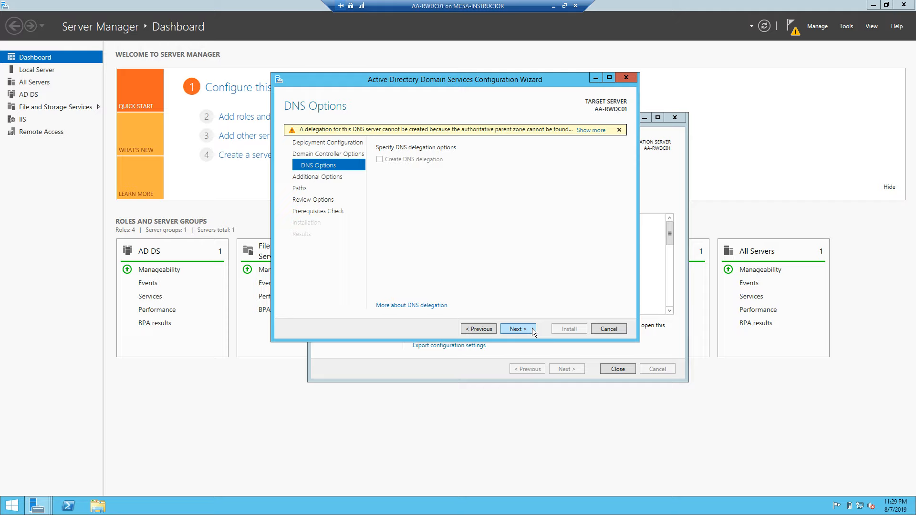
# - Leave DNS delegation uncreated and advance to Additional Options
pyautogui.click(531, 328)
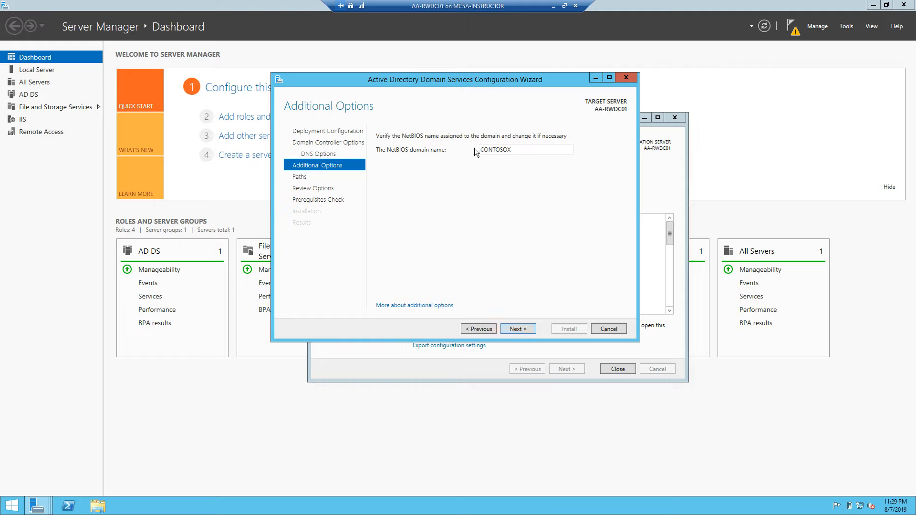
# - Keep NetBIOS name CONTOSOX and the default database, log and SYSVOL paths
pyautogui.click(516, 329)
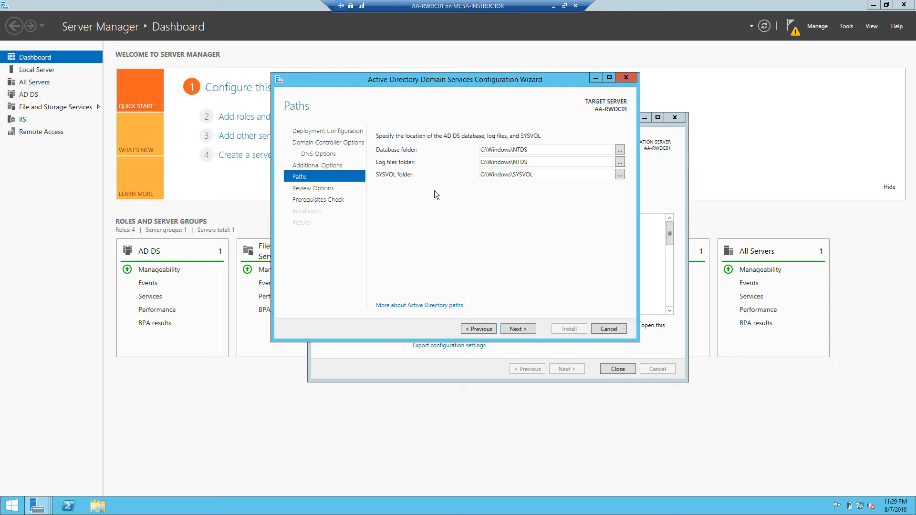
pyautogui.click(527, 330)
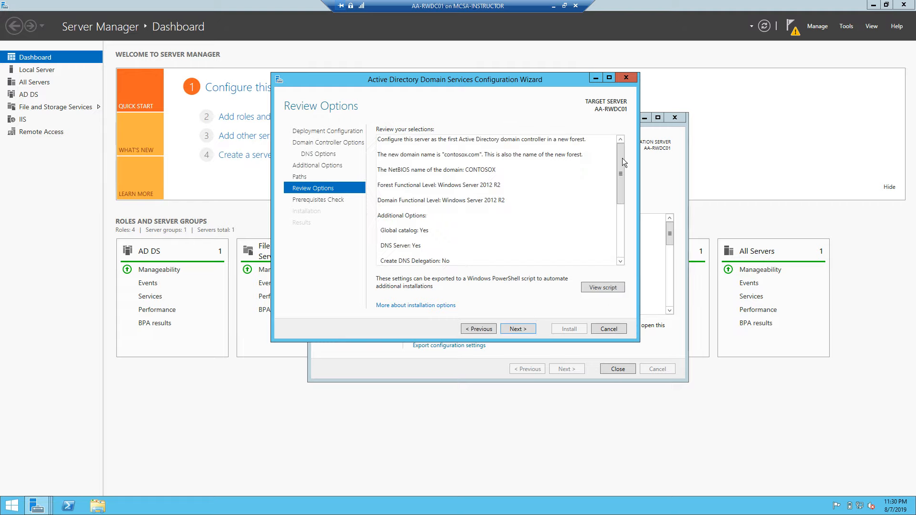
# - Accept the reviewed new-forest options and run the AD DS prerequisite check
pyautogui.moveTo(619, 153)
pyautogui.mouseDown()
pyautogui.moveTo(623, 234)
pyautogui.moveTo(626, 150)
pyautogui.mouseUp()
pyautogui.click(521, 329)
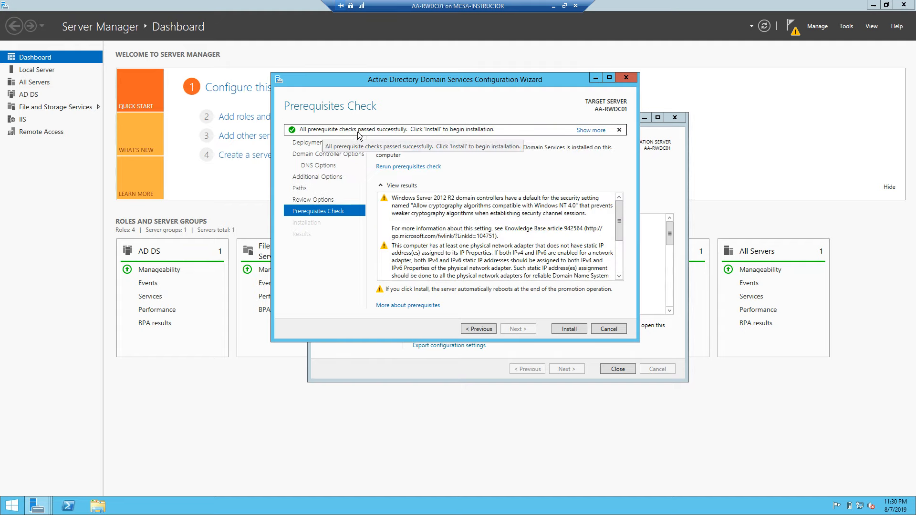
# - Install Active Directory Domain Services to promote AA-RWDC01 to a domain controller
pyautogui.click(569, 328)
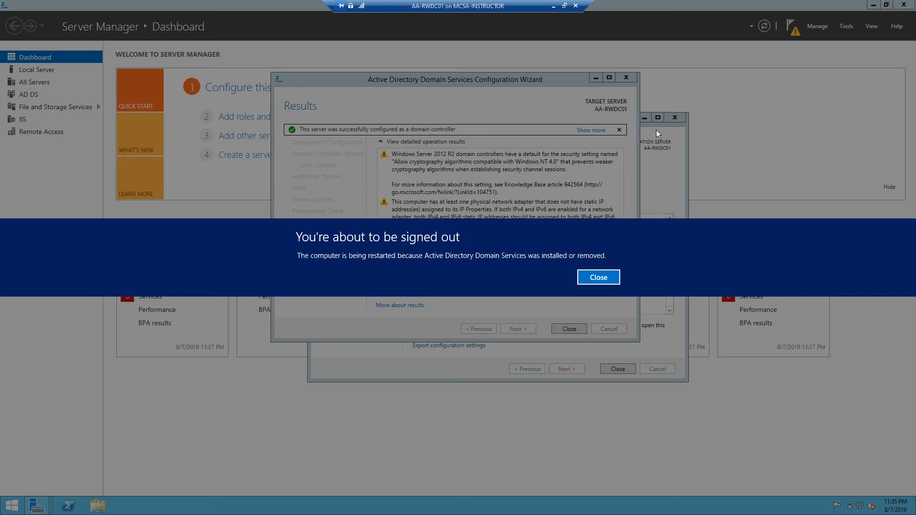
# - Close the 'You're about to be signed out' notice so AA-RWDC01 restarts
pyautogui.click(598, 277)
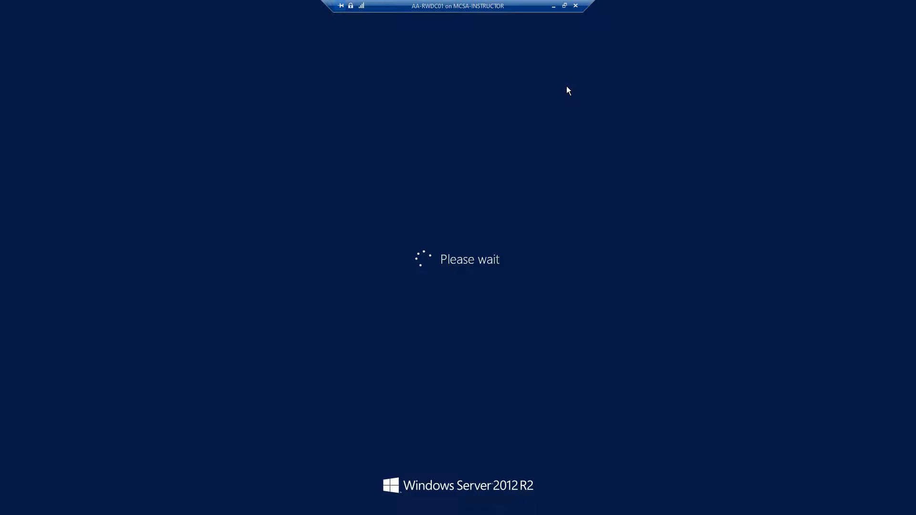
# - Exit the full-screen session and reconnect to AA-RWDC01 from Hyper-V Manager's Virtual Machines list
pyautogui.click(575, 6)
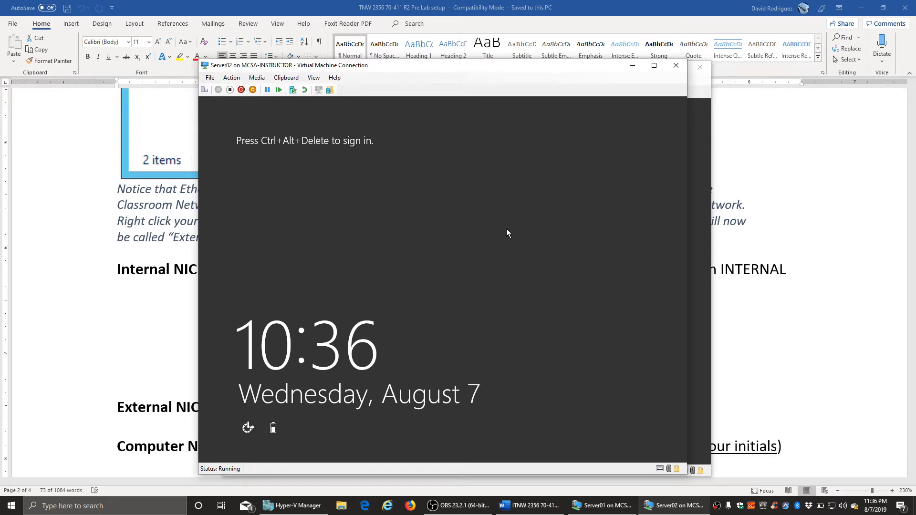
pyautogui.click(292, 505)
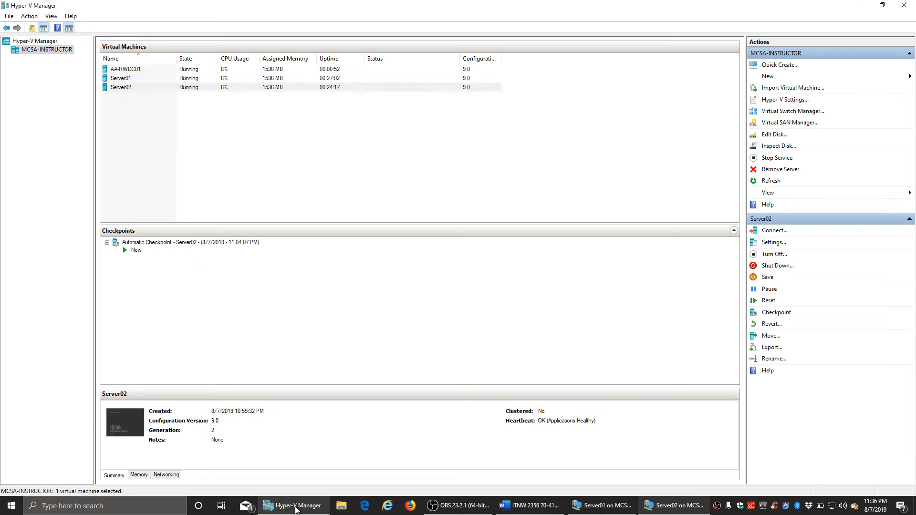
pyautogui.click(308, 87)
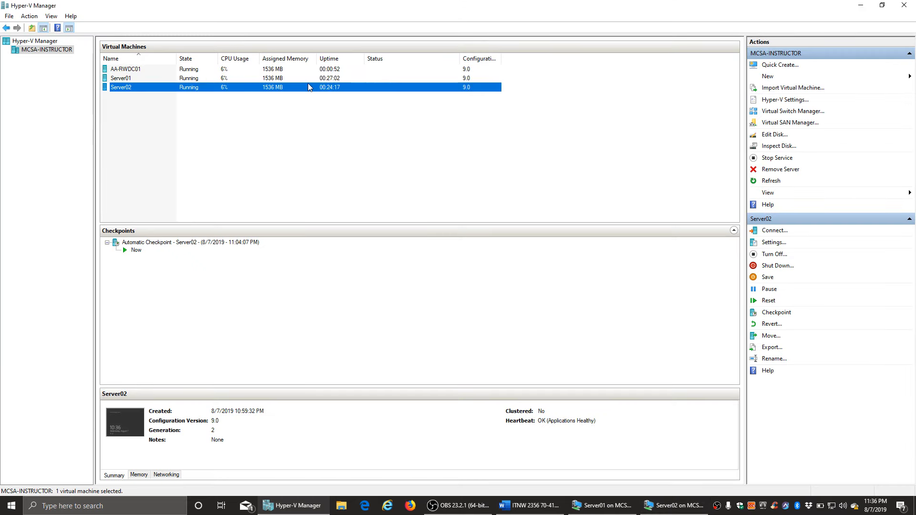
pyautogui.click(127, 70)
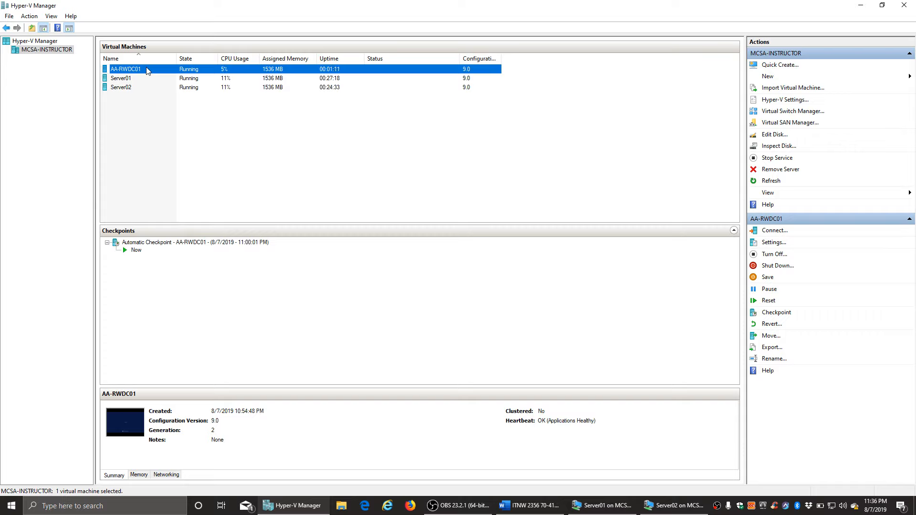
pyautogui.doubleClick(146, 70)
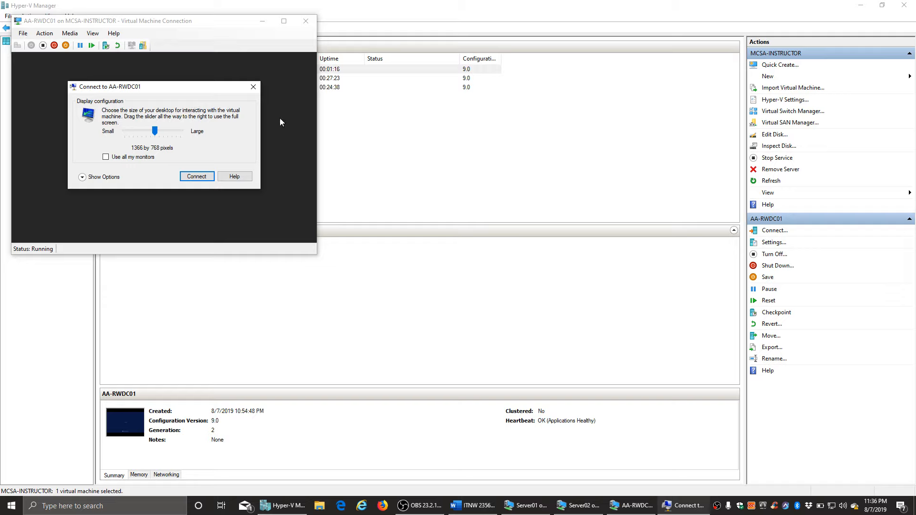
# - Dismiss the 1366 by 768 display prompt and show the AA-RWDC01 session full screen
pyautogui.click(253, 88)
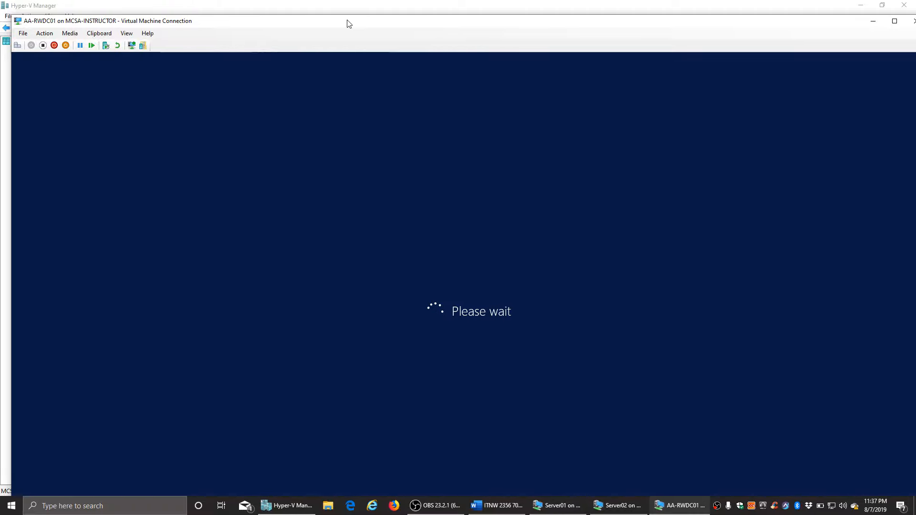
pyautogui.doubleClick(348, 23)
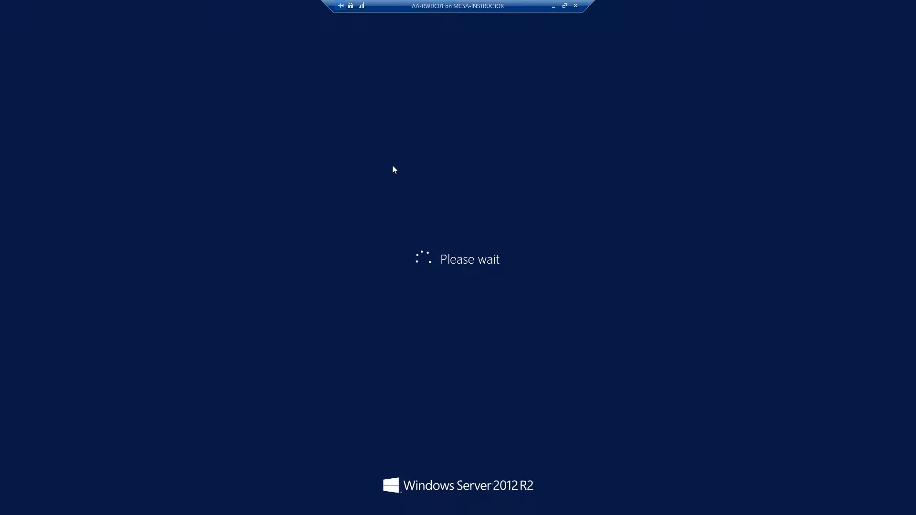
# - Minimize the VM session and set the host's power plan to High Performance
pyautogui.click(554, 7)
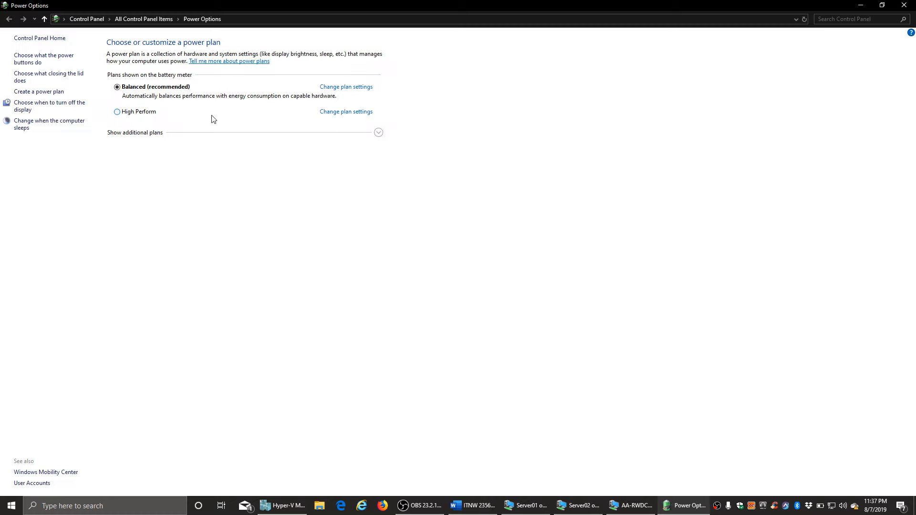
pyautogui.click(213, 119)
pyautogui.click(909, 5)
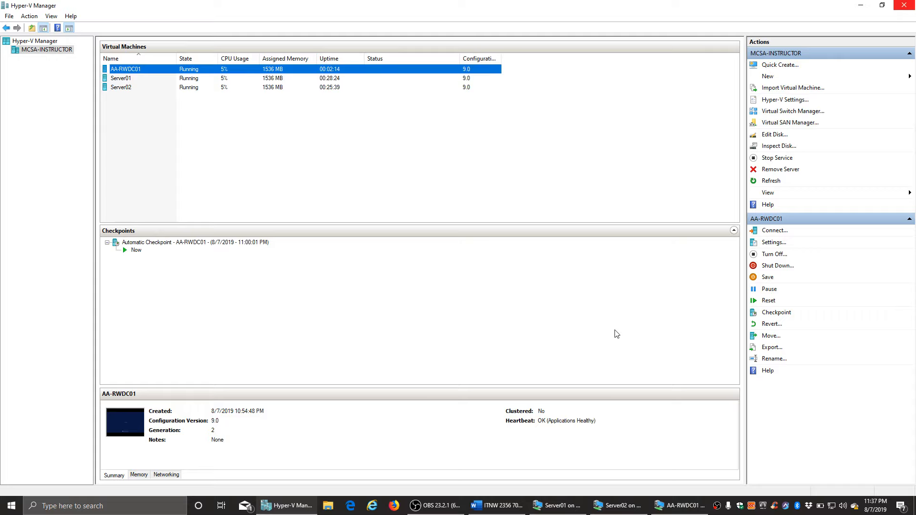
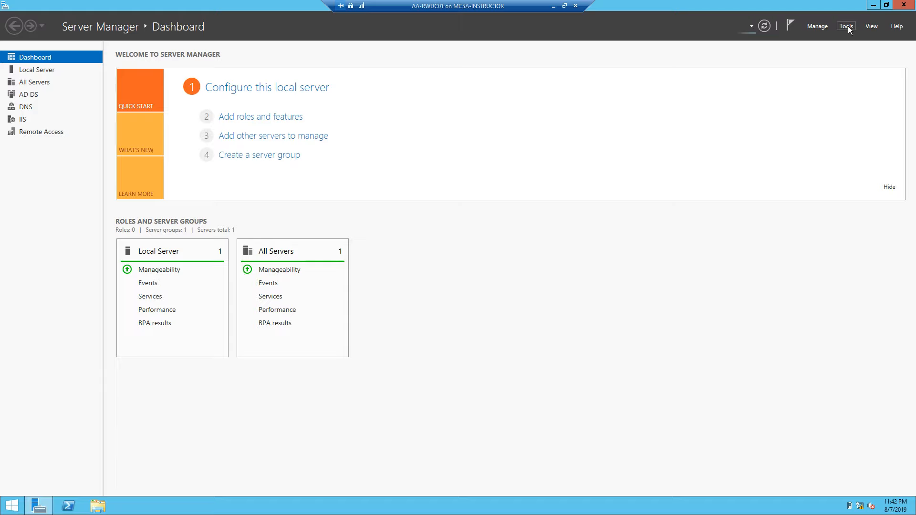
# - Launch Routing and Remote Access from Server Manager's Tools menu and select the local AA-RWDC01 server
pyautogui.click(847, 26)
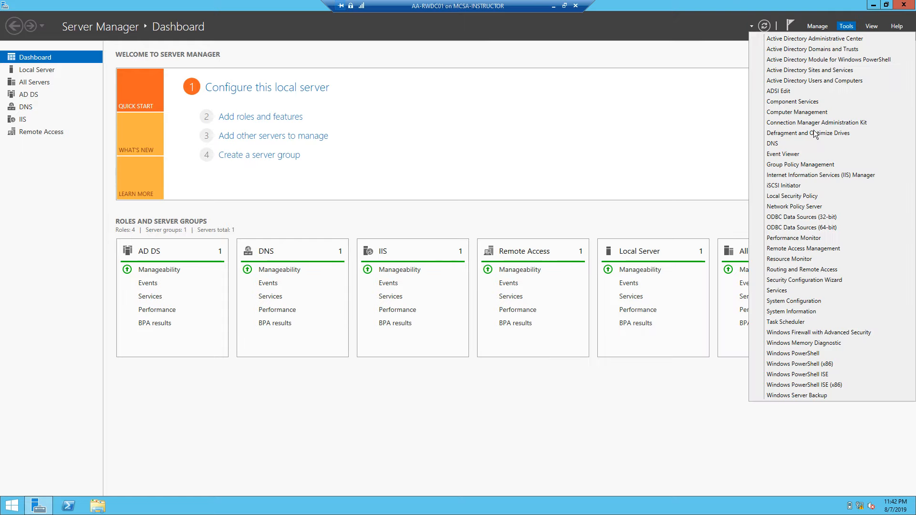
pyautogui.click(819, 272)
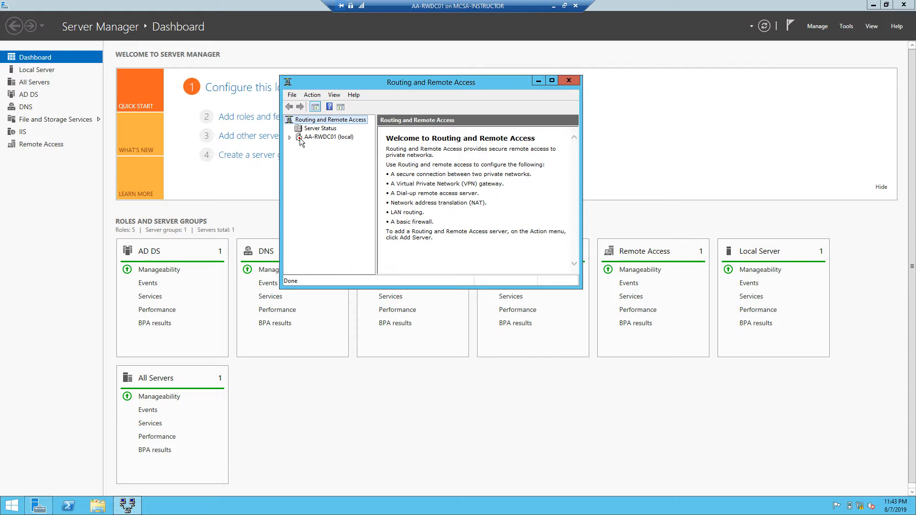
pyautogui.click(300, 138)
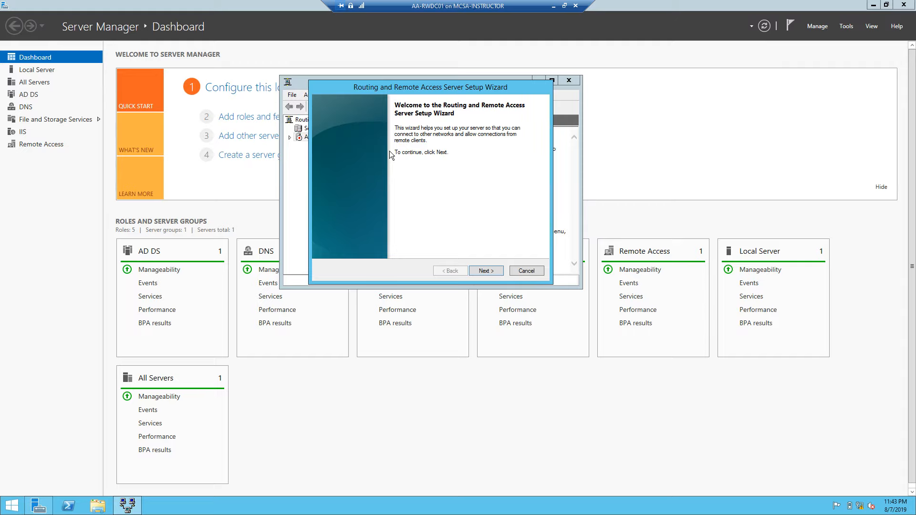
# - Get past the setup wizard's welcome page and choose External as the NAT internet interface
pyautogui.click(486, 271)
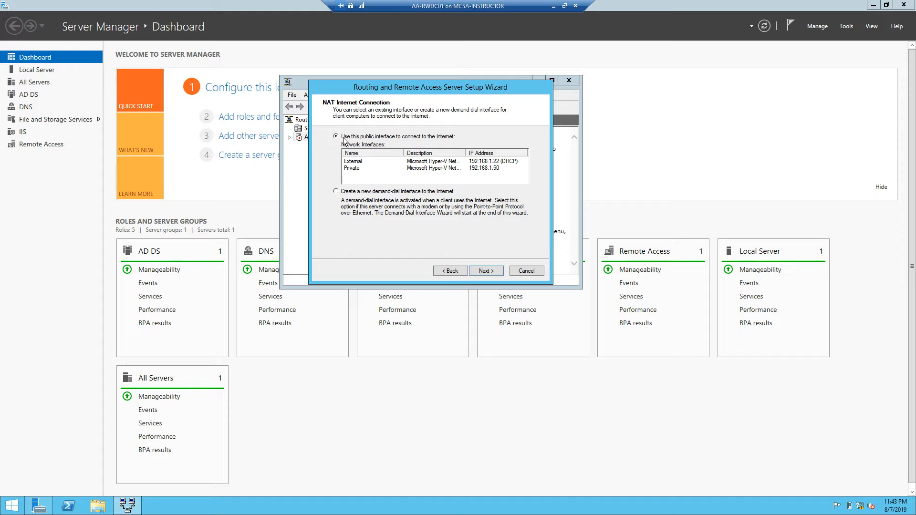
pyautogui.click(472, 162)
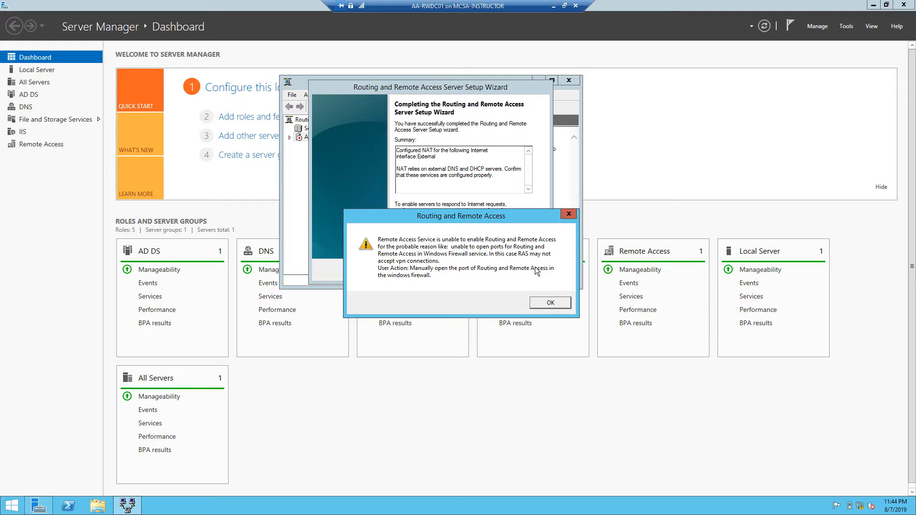
# - Dismiss the firewall-port warning so the NAT configuration completes and initializes
pyautogui.press('Return')
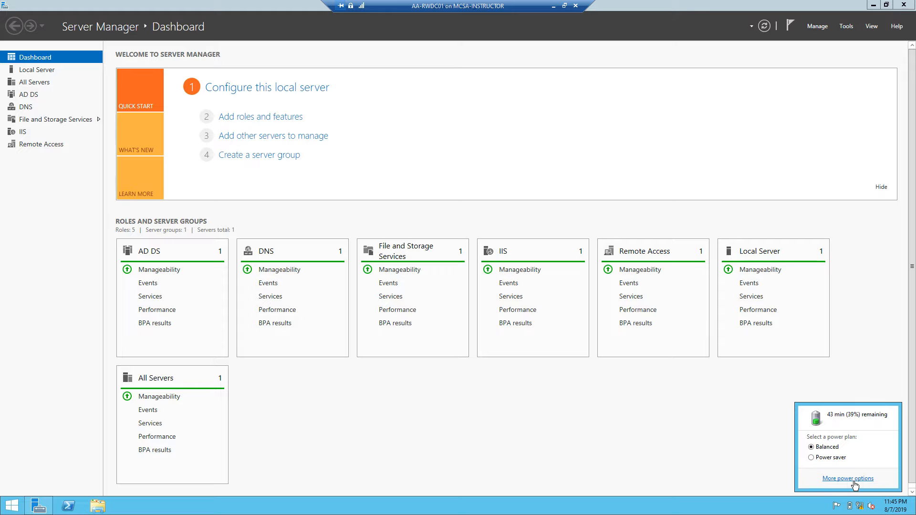
# - Set the High performance plan to never turn off the display, then minimize the AA-RWDC01 session
pyautogui.click(848, 478)
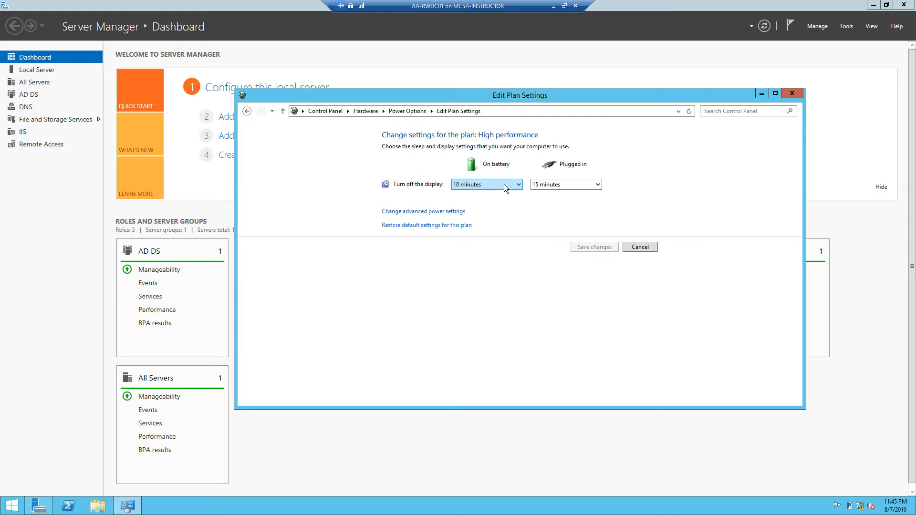
pyautogui.click(504, 184)
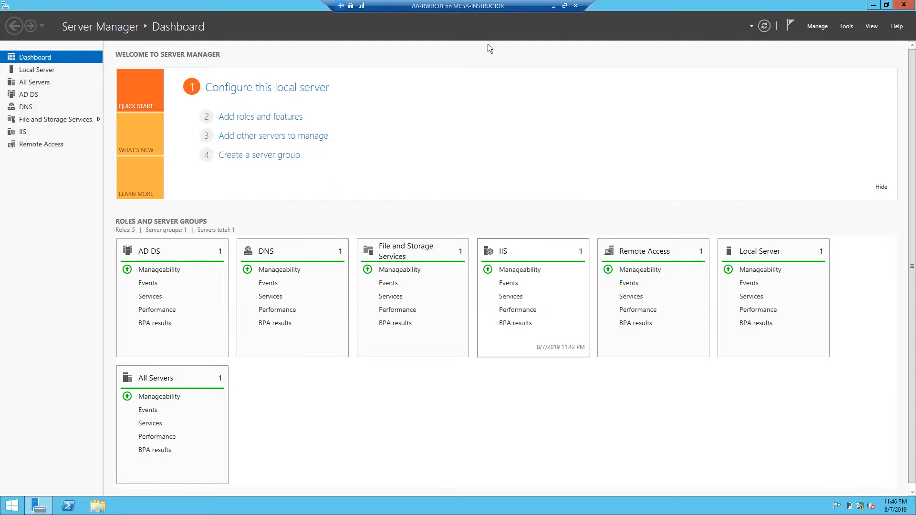
pyautogui.click(553, 9)
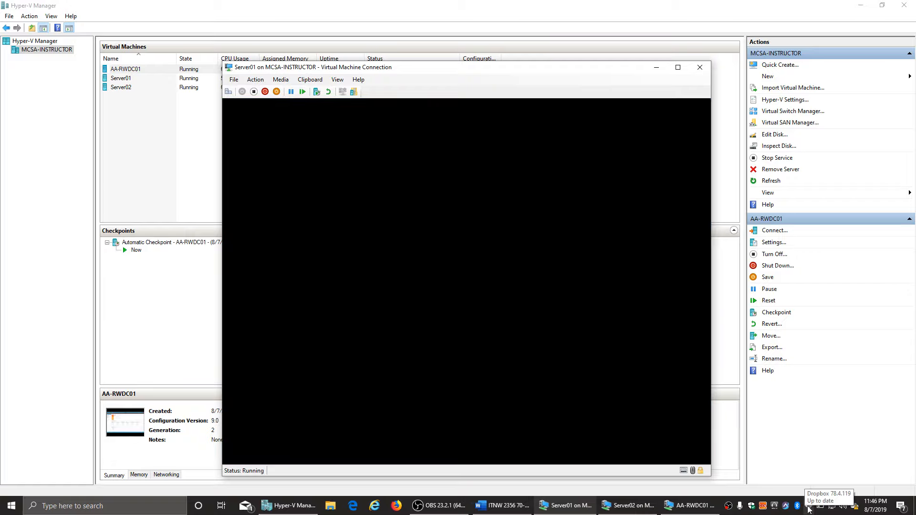
# - Bring the Server01 VM Connection window into focus and expand it to full screen
pyautogui.click(809, 510)
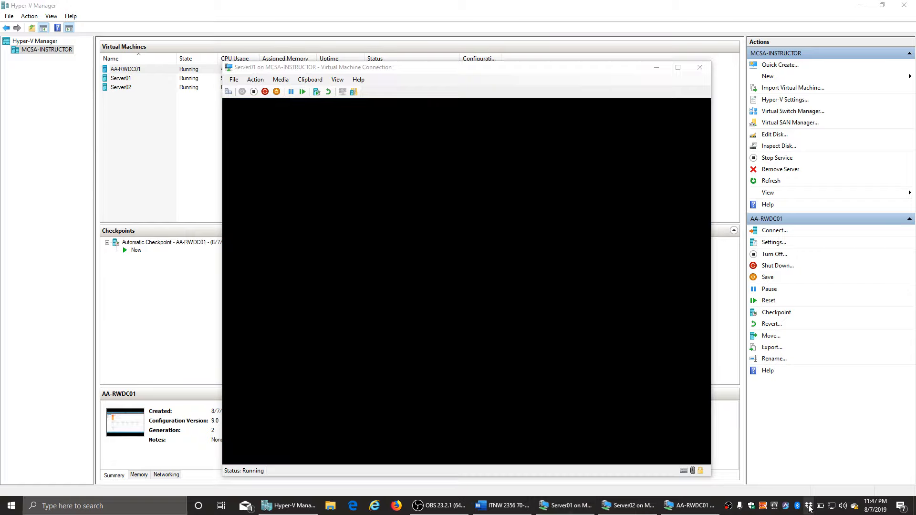
pyautogui.click(809, 507)
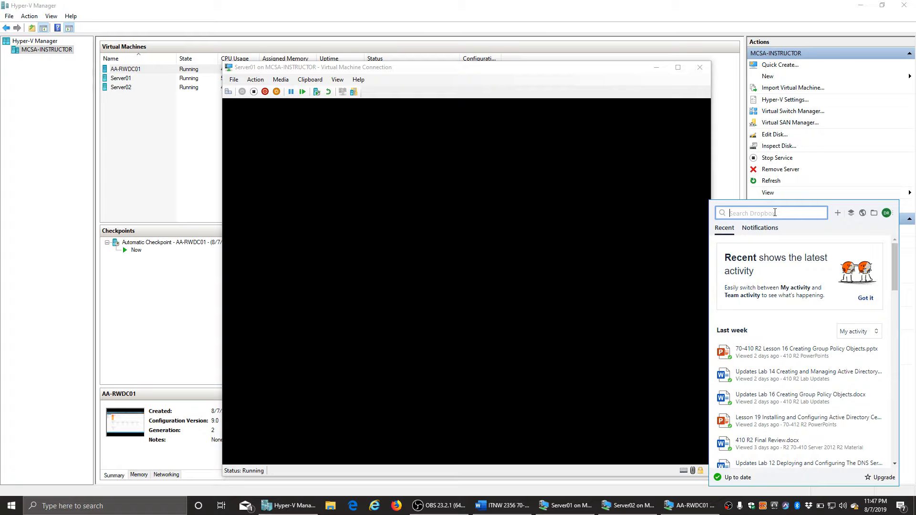
pyautogui.click(537, 388)
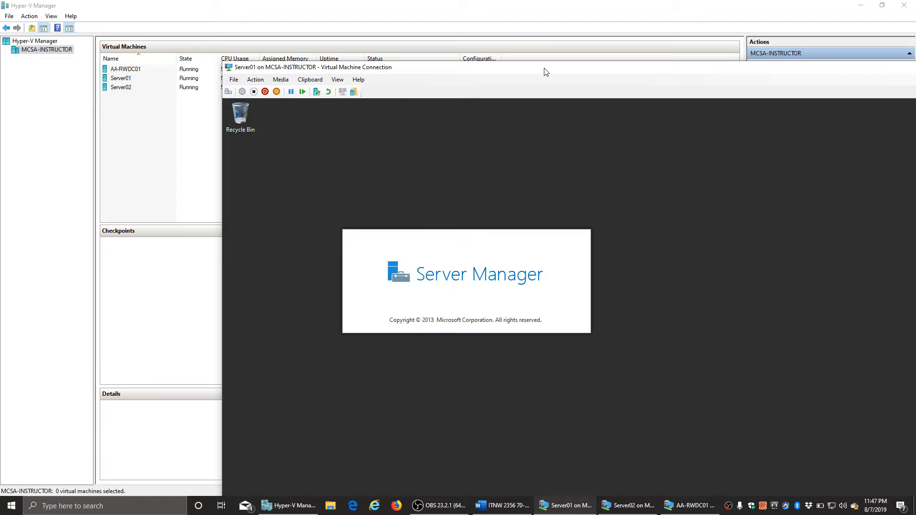
pyautogui.doubleClick(546, 72)
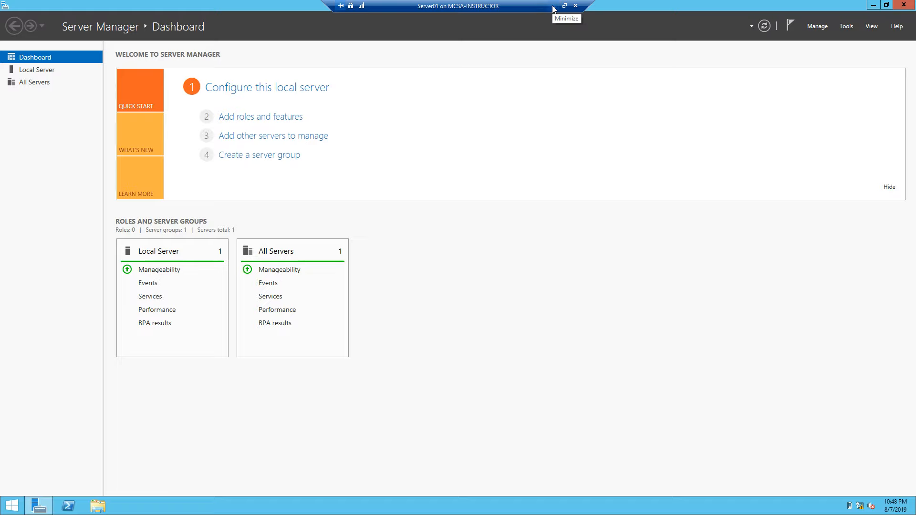
# - Select Local Server in Server Manager's navigation pane to show Server01's properties
pyautogui.click(39, 70)
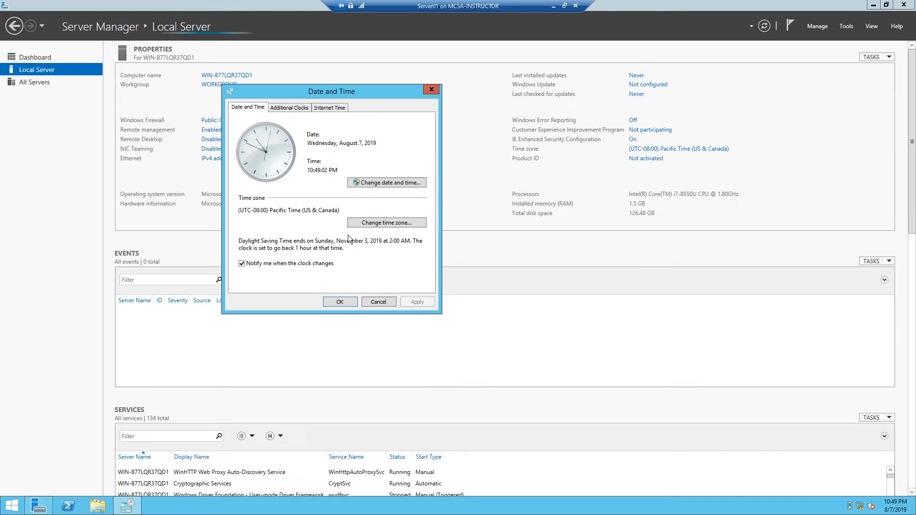
# - Change Server01's time zone to (UTC-07:00) Mountain Time (US & Canada) and close Date and Time
pyautogui.click(353, 223)
pyautogui.click(288, 148)
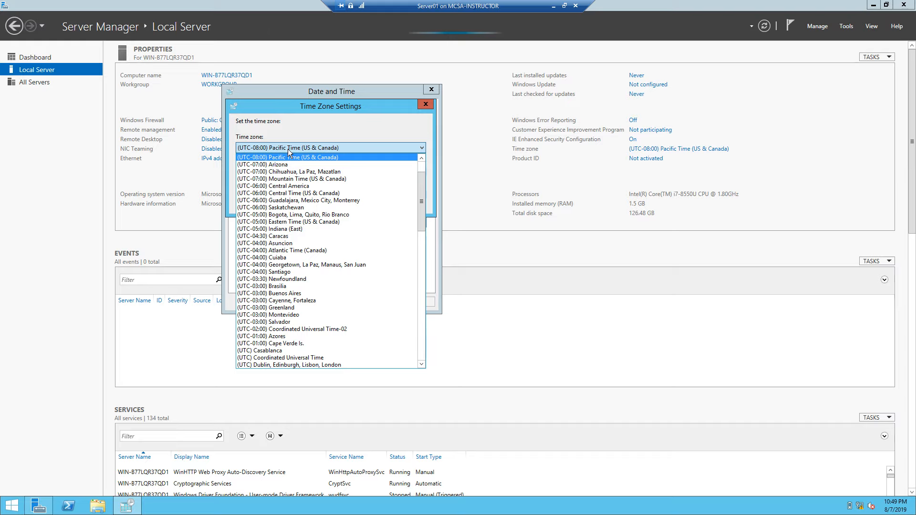
pyautogui.click(291, 178)
pyautogui.click(365, 202)
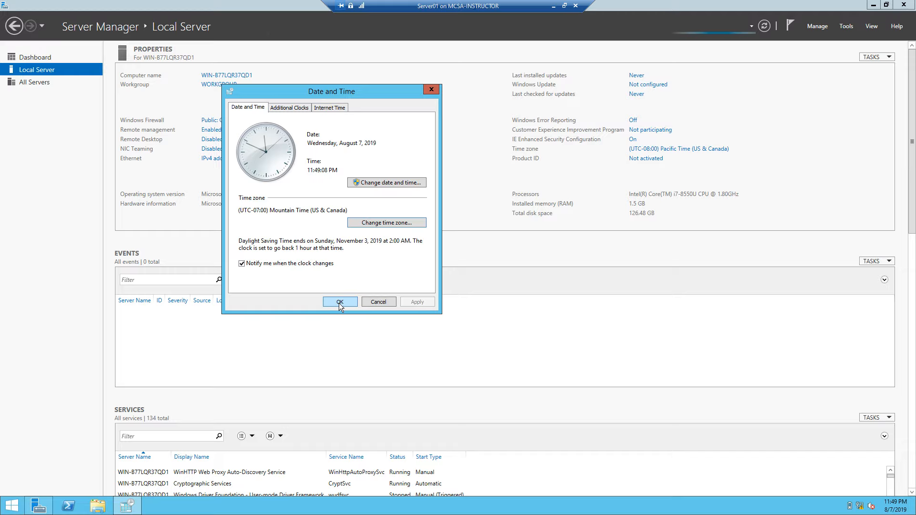
pyautogui.click(338, 303)
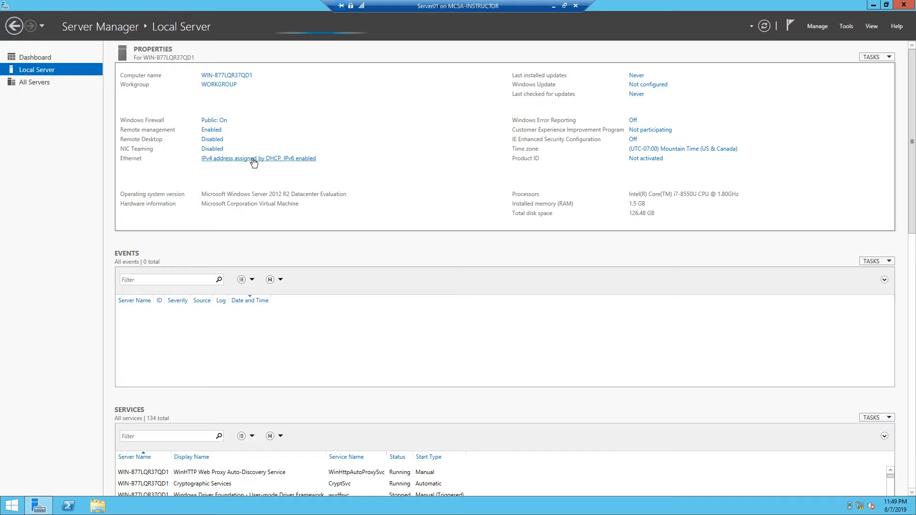
# - Give the Private adapter static IPv4 address 192.168.1.60 with subnet mask 255.255.255.0
pyautogui.click(254, 159)
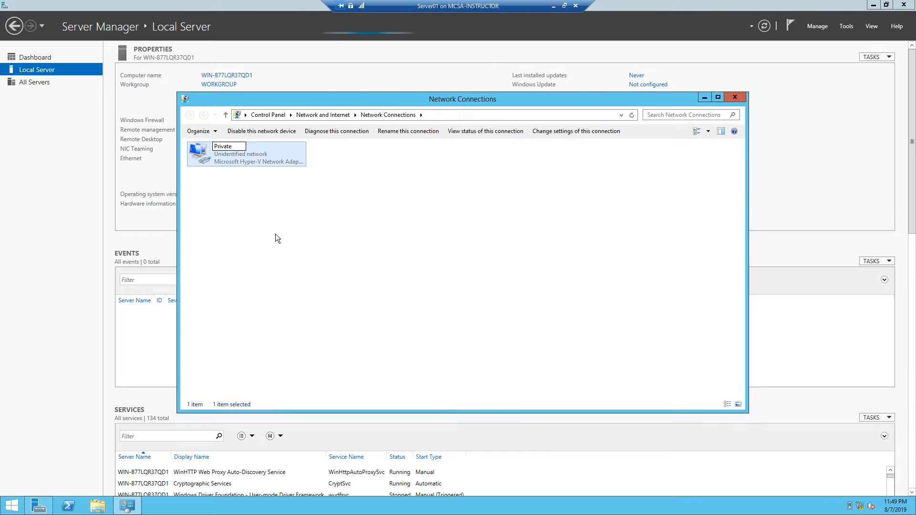
pyautogui.press('Return')
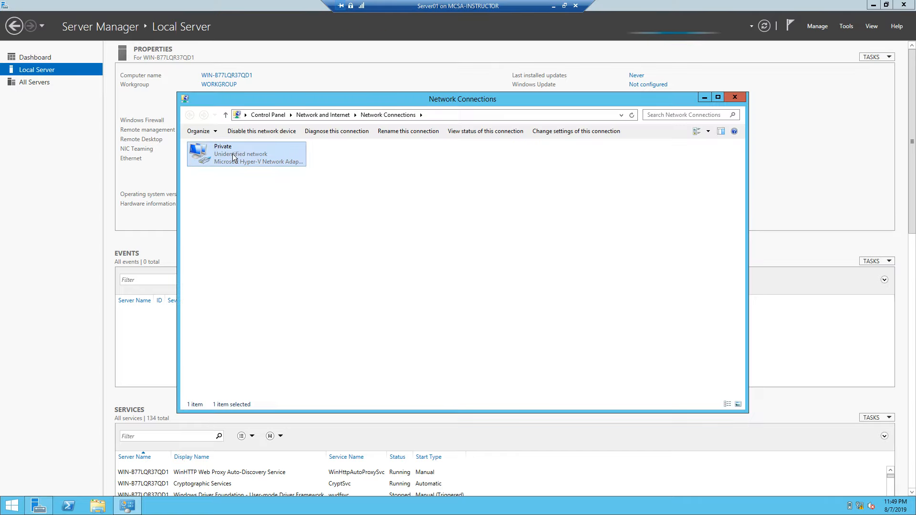
pyautogui.rightClick(234, 158)
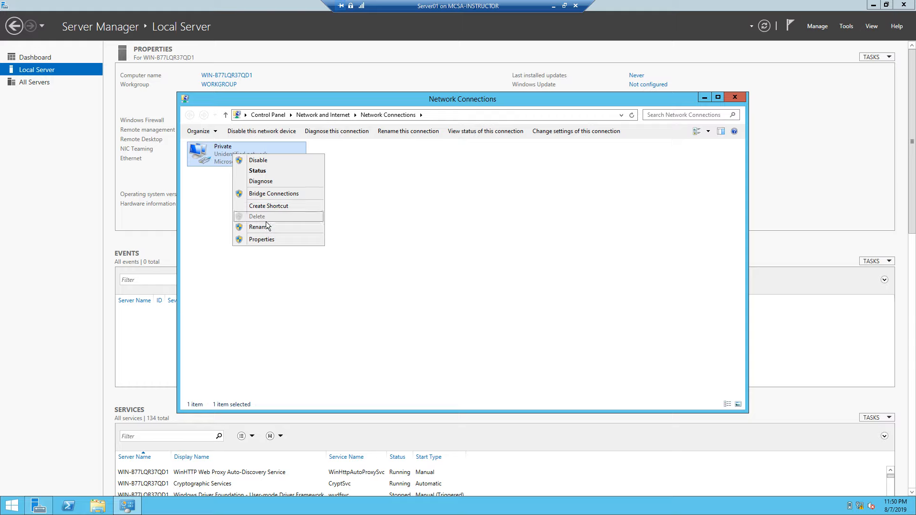
pyautogui.click(268, 240)
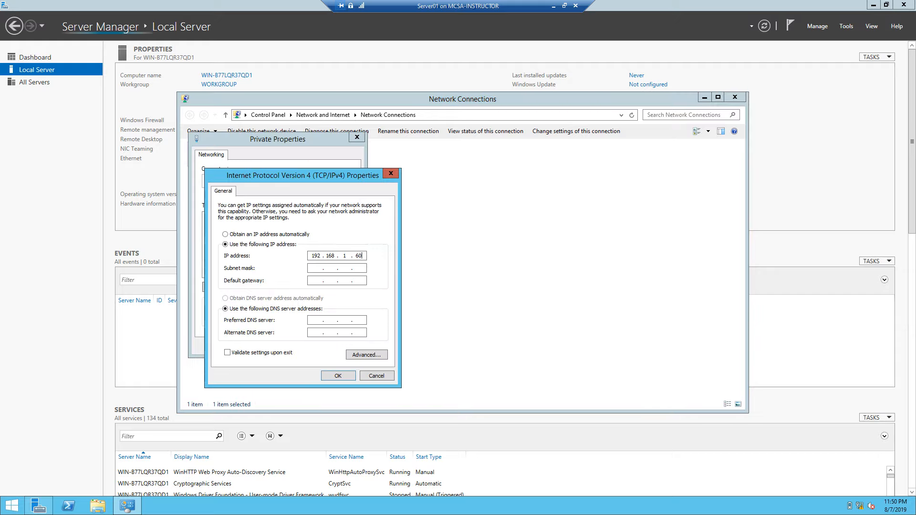
pyautogui.press('Tab')
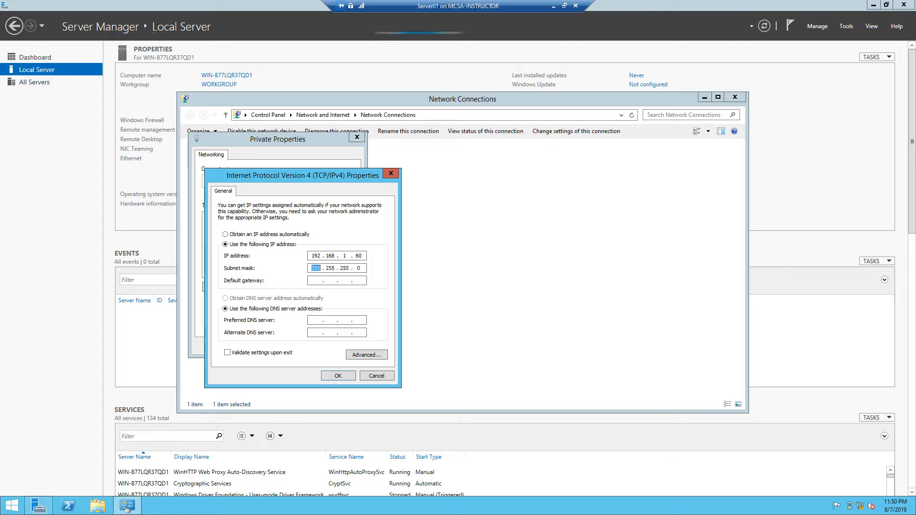
pyautogui.press('Tab')
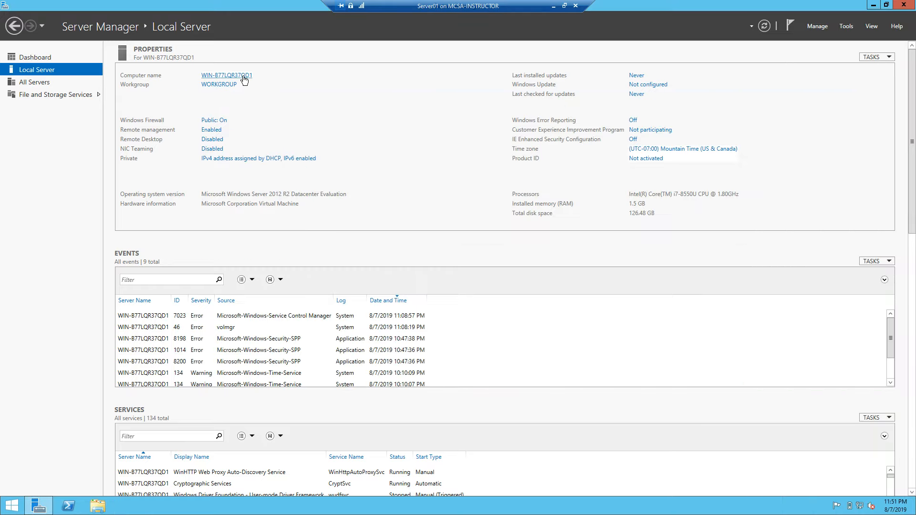
# - Name the computer Server01 and make it a member of the contosox.com domain
pyautogui.click(244, 78)
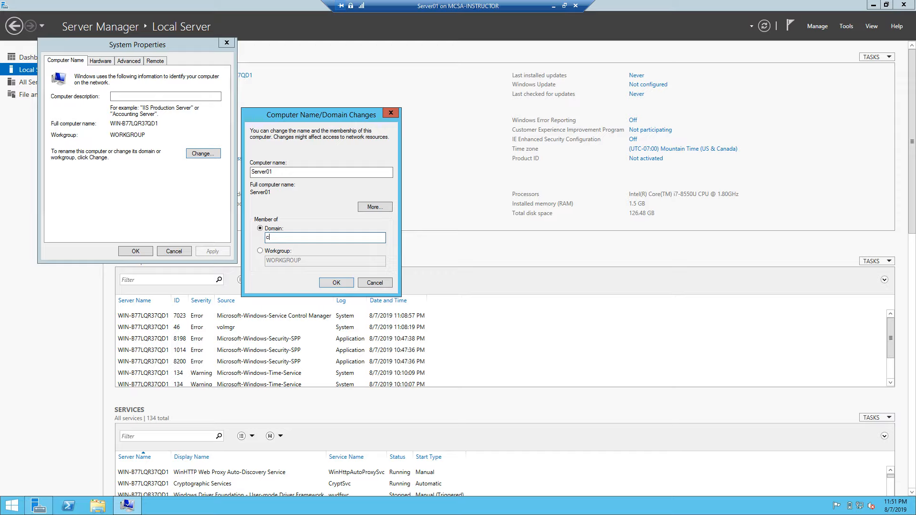
pyautogui.write('ontosox.com')
pyautogui.press('Return')
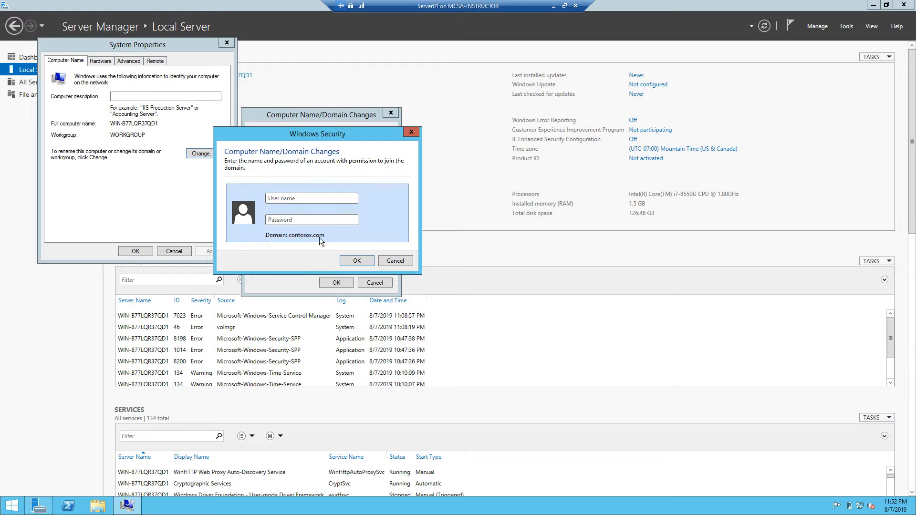
# - Enter the domain administrator's user name and password, then acknowledge the required restart
pyautogui.click(305, 199)
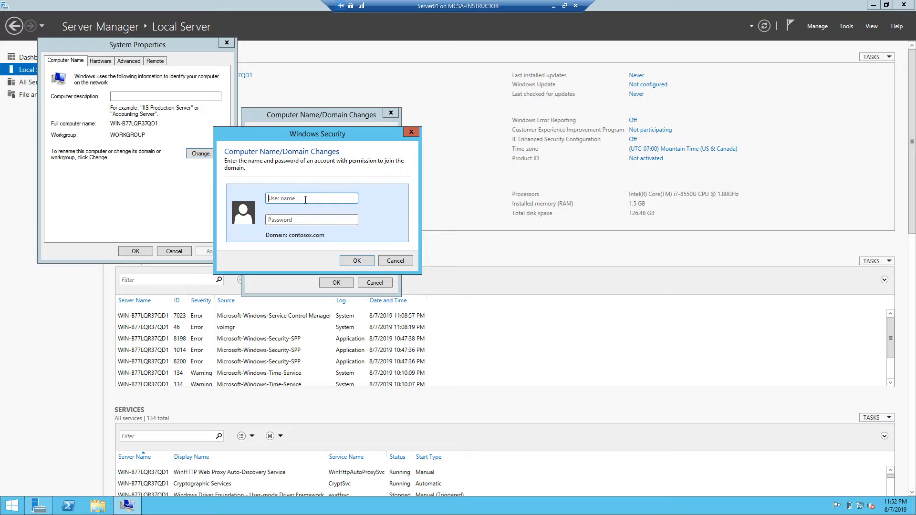
pyautogui.click(357, 261)
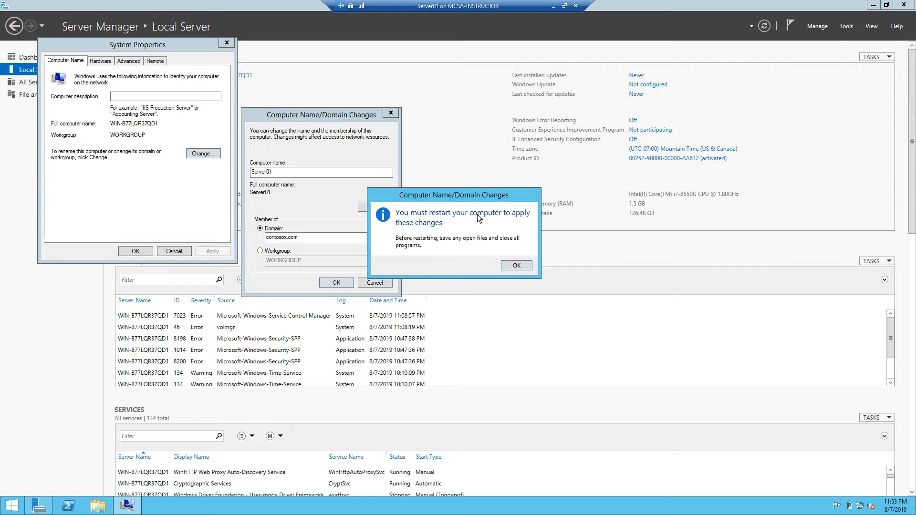
pyautogui.click(517, 266)
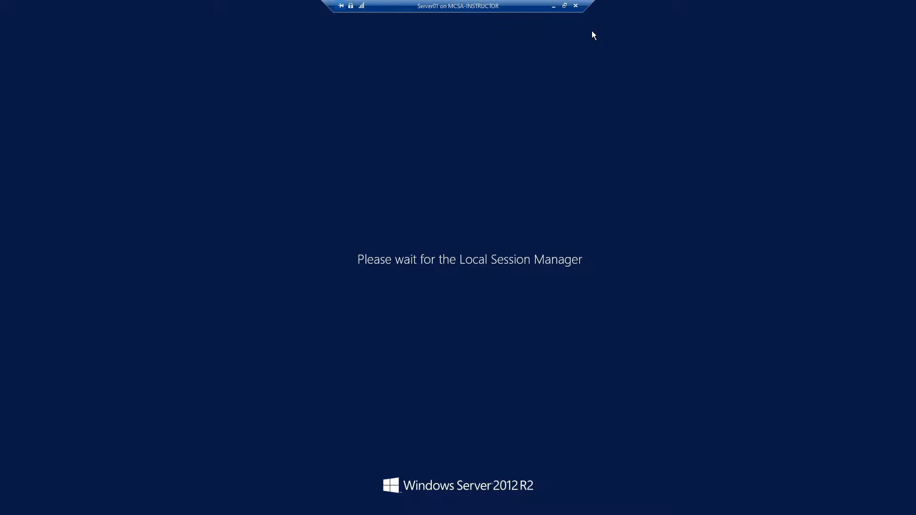
# - Minimize Server01's console and set Server02's screen resolution to 1920 × 1080
pyautogui.click(554, 7)
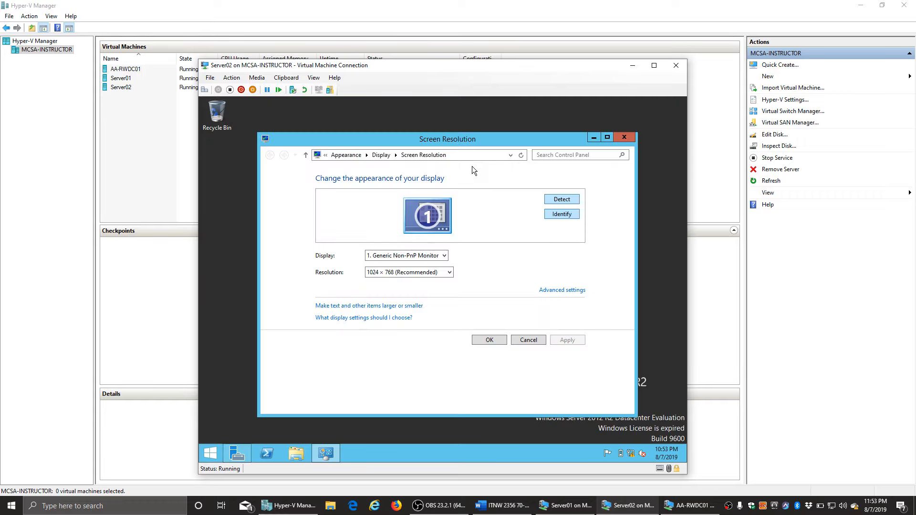
pyautogui.click(414, 272)
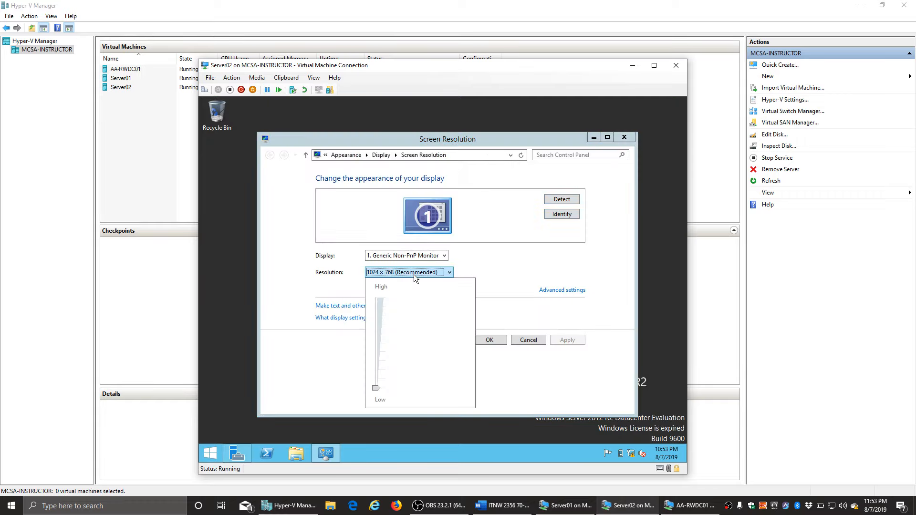
pyautogui.click(404, 299)
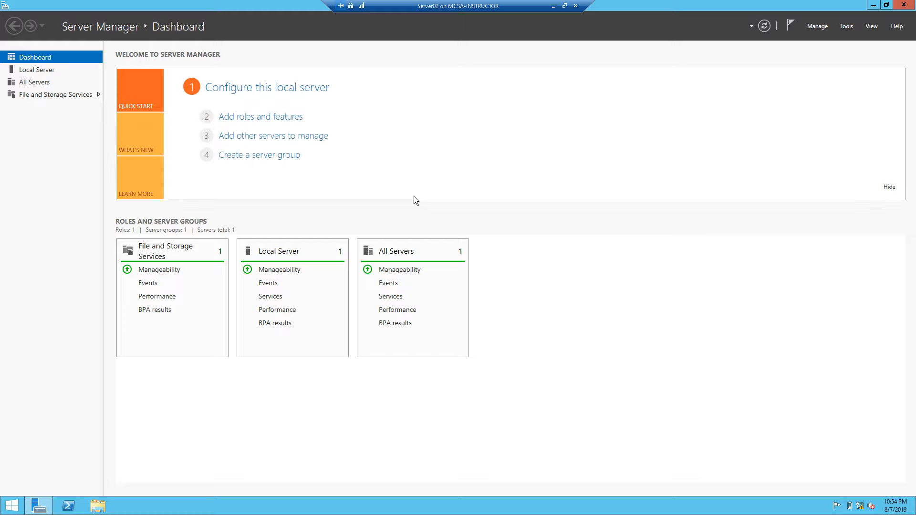
# - On Local Server, set the time zone to (UTC-07:00) Mountain Time and turn IE Enhanced Security off
pyautogui.click(33, 70)
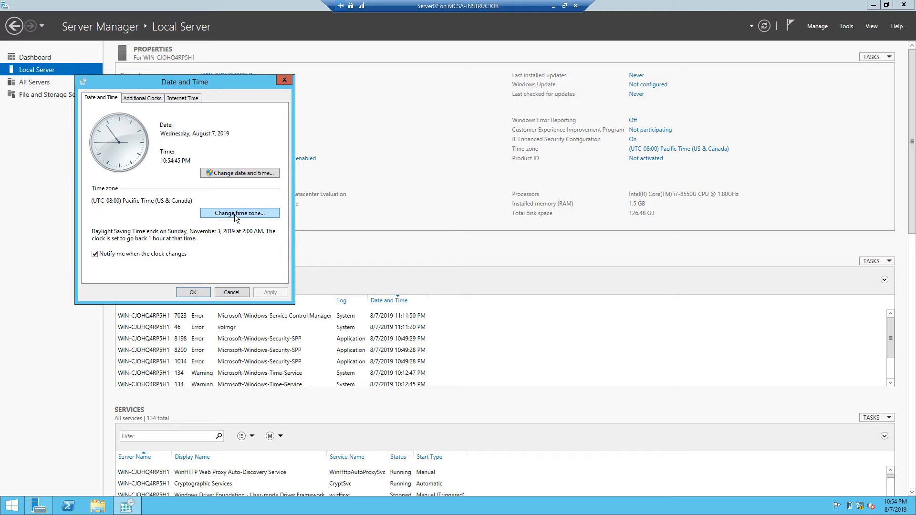
pyautogui.click(235, 216)
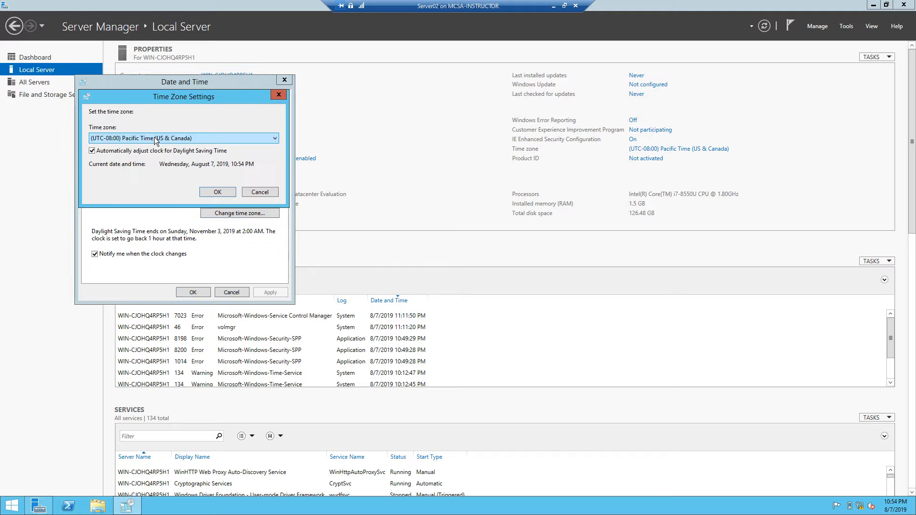
pyautogui.click(154, 138)
pyautogui.click(158, 193)
pyautogui.click(217, 192)
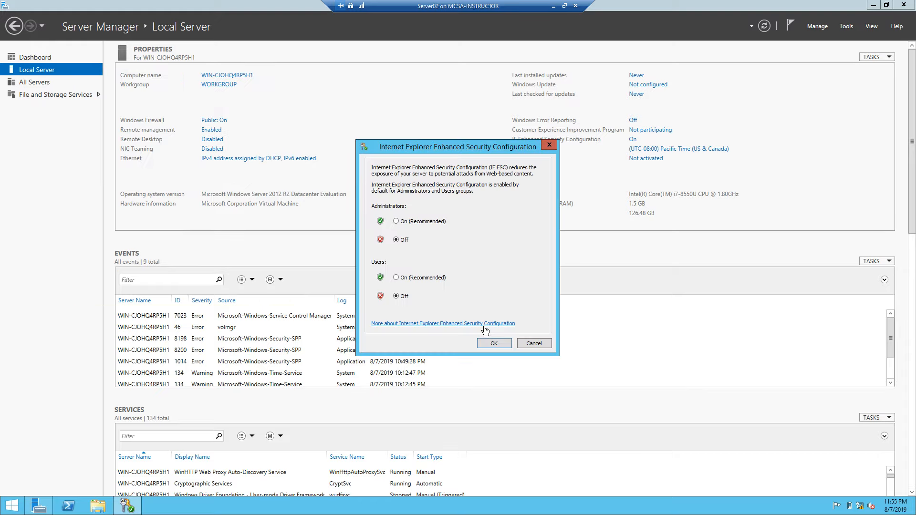
pyautogui.click(494, 343)
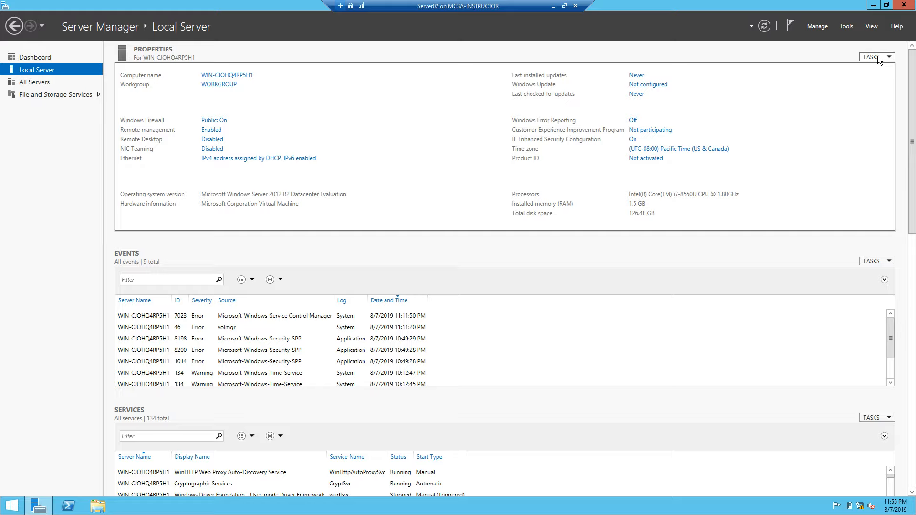
# - Rename the Ethernet adapter to Private, uncheck TCP/IPv6, and bring up its IPv4 properties
pyautogui.click(222, 159)
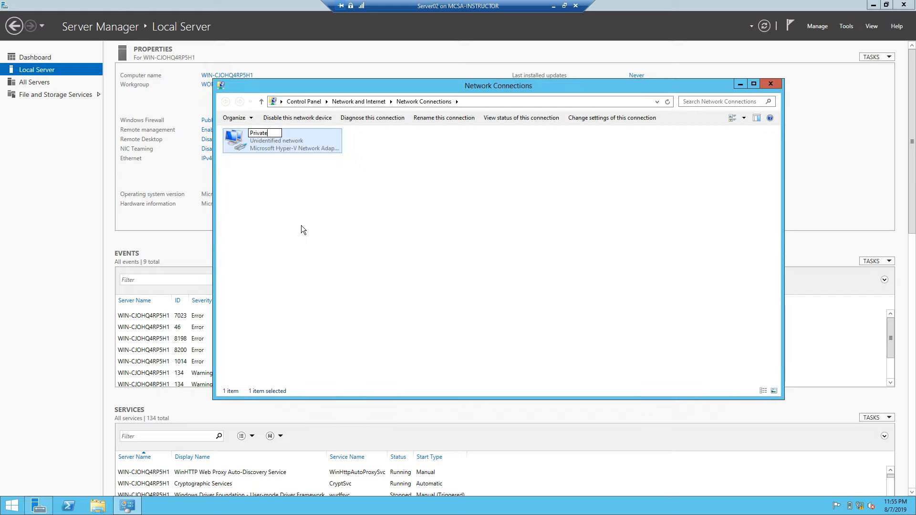
pyautogui.press('Return')
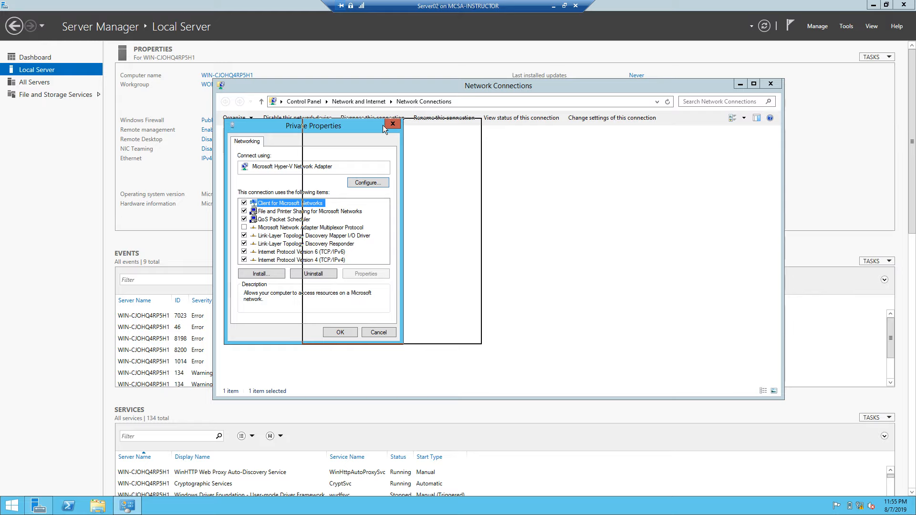
pyautogui.moveTo(383, 125); pyautogui.dragTo(526, 131)
pyautogui.click(387, 258)
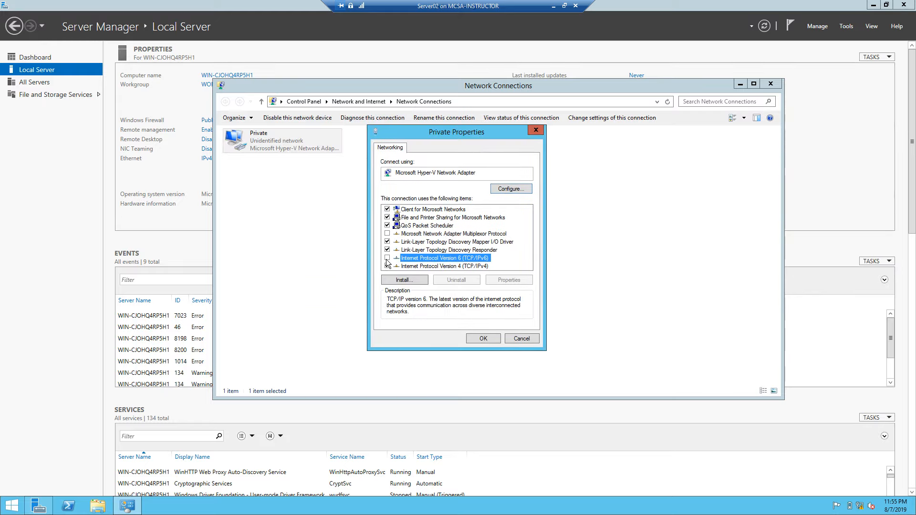
pyautogui.doubleClick(448, 267)
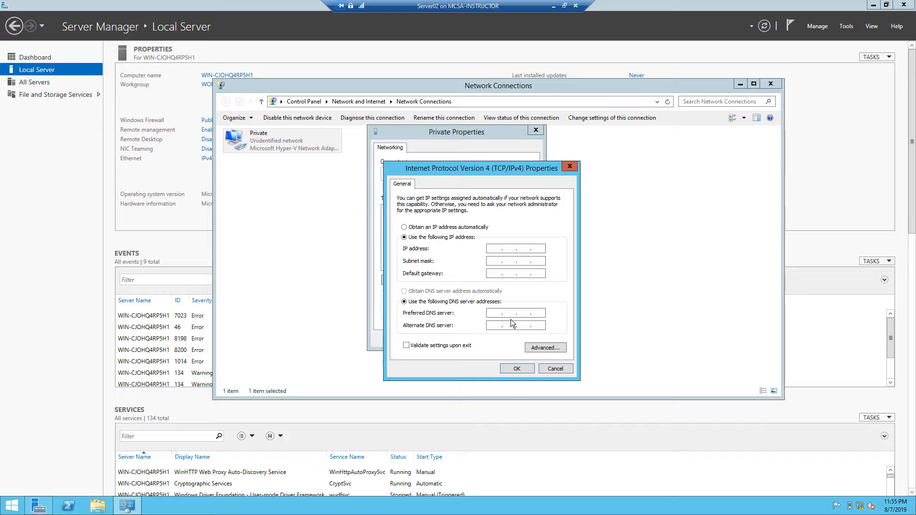
# - Enter static IP 192.168.1.60 with gateway and DNS server 192.168.1.50
pyautogui.write('192 . 168 . 1 .')
pyautogui.write('60')
pyautogui.press('Tab')
pyautogui.press('Tab')
pyautogui.write('192.168.1.50')
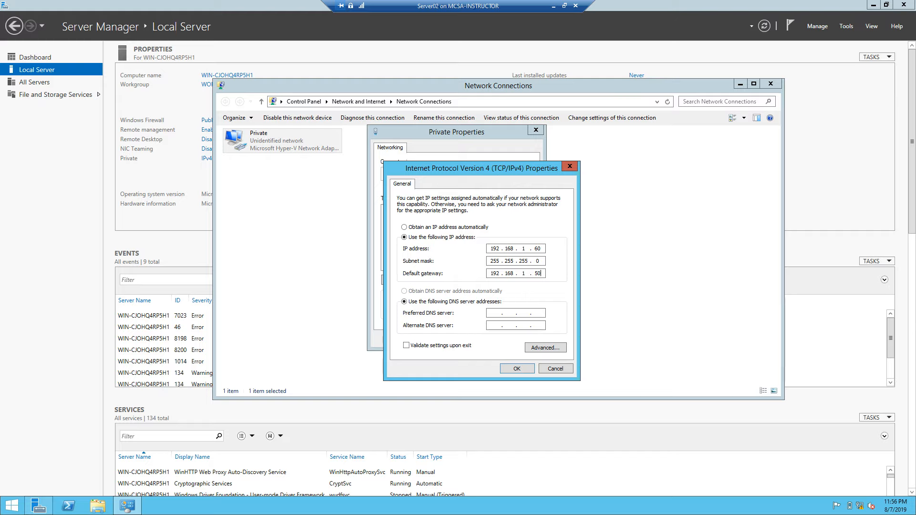
pyautogui.press('Tab')
pyautogui.press('Tab')
pyautogui.write('192 . 168 . 1 . 50')
# - Save the adapter settings, allow network discovery, and close Network Connections
pyautogui.click(517, 369)
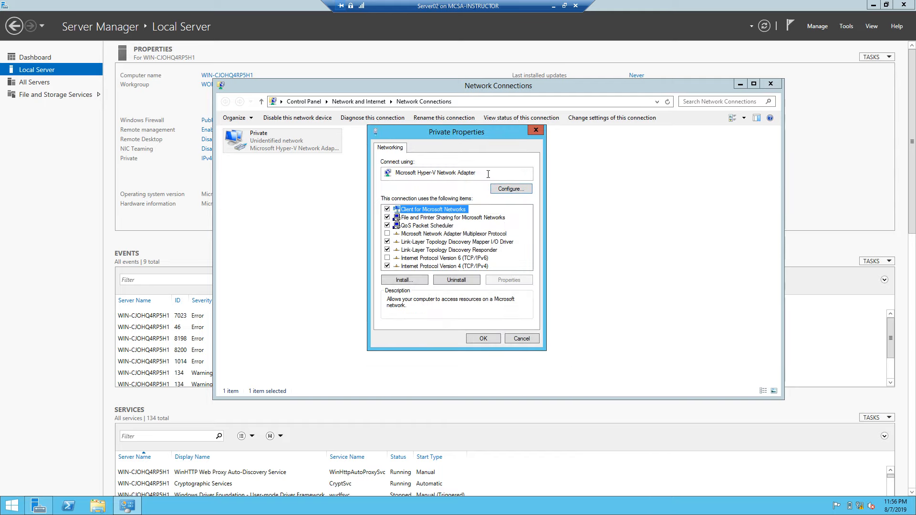
pyautogui.click(483, 338)
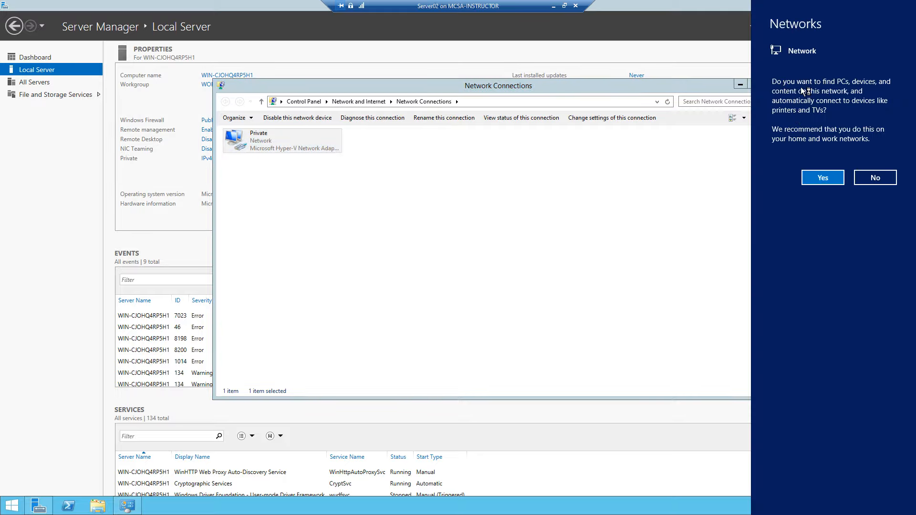
pyautogui.click(823, 177)
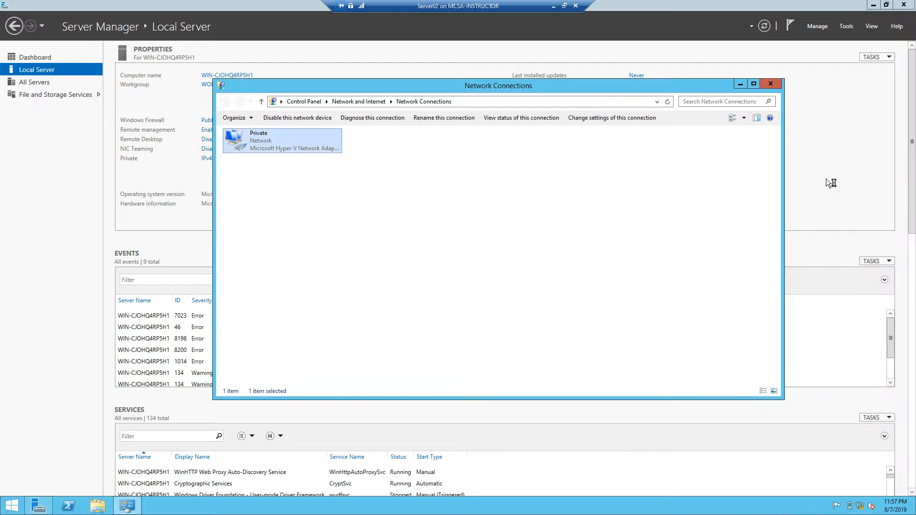
pyautogui.click(771, 84)
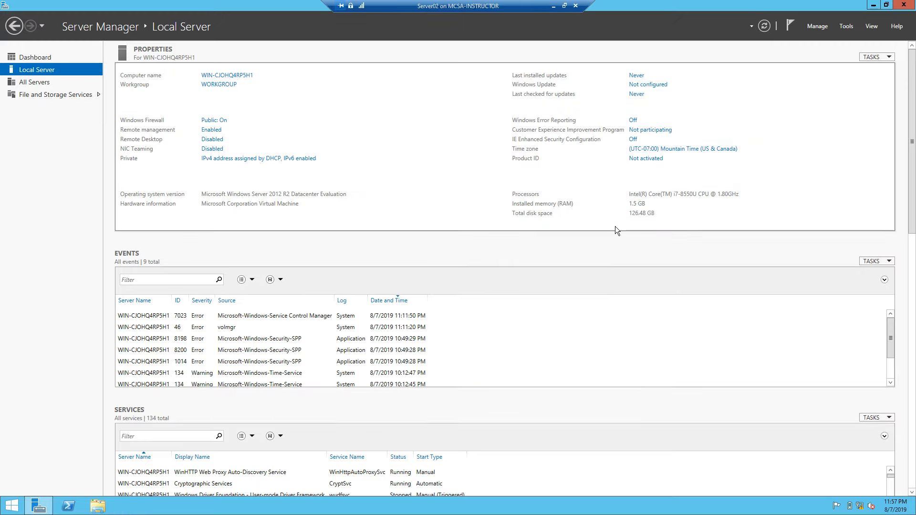
# - Set the computer name to Server02 and domain membership to contosox.com, then submit
pyautogui.click(240, 78)
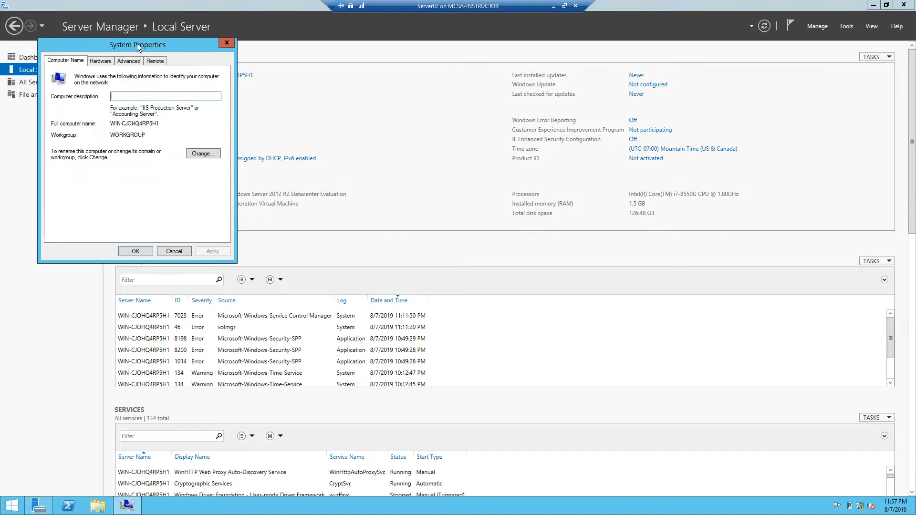
pyautogui.moveTo(136, 43); pyautogui.dragTo(366, 56)
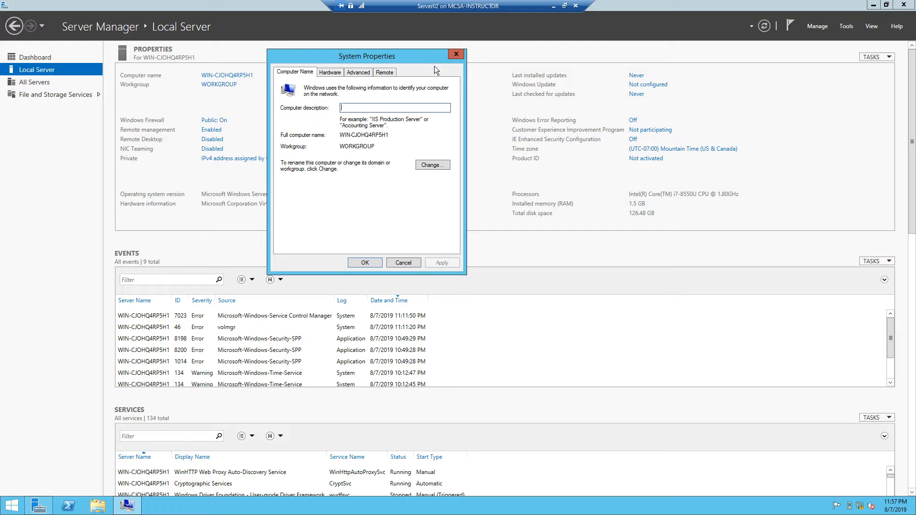
pyautogui.click(431, 166)
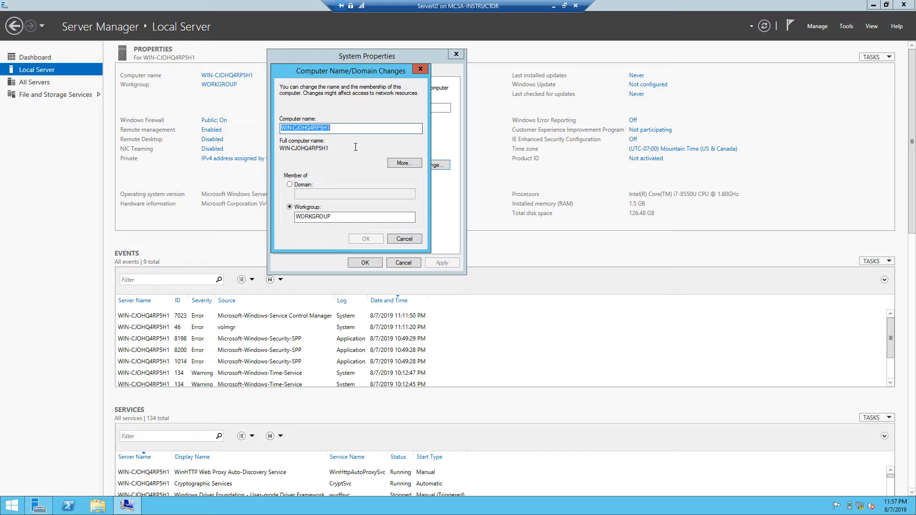
pyautogui.write('Server')
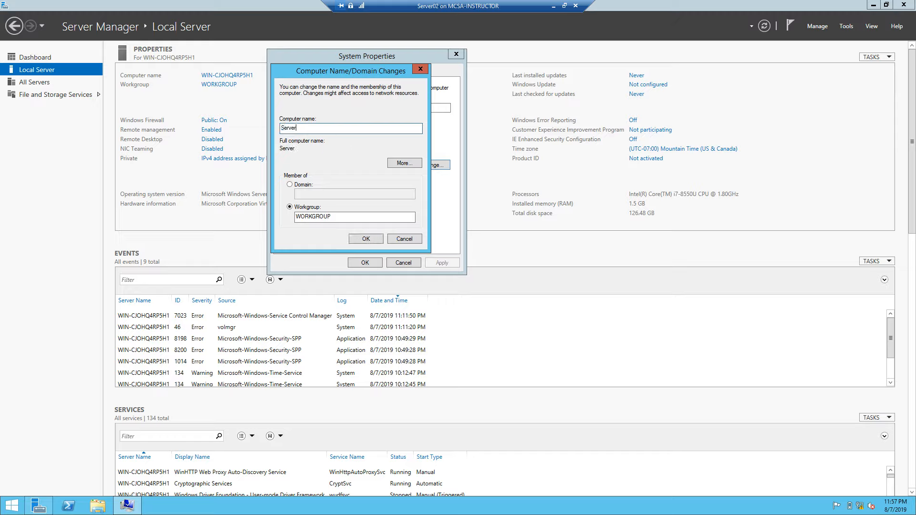
pyautogui.write('02')
pyautogui.click(308, 186)
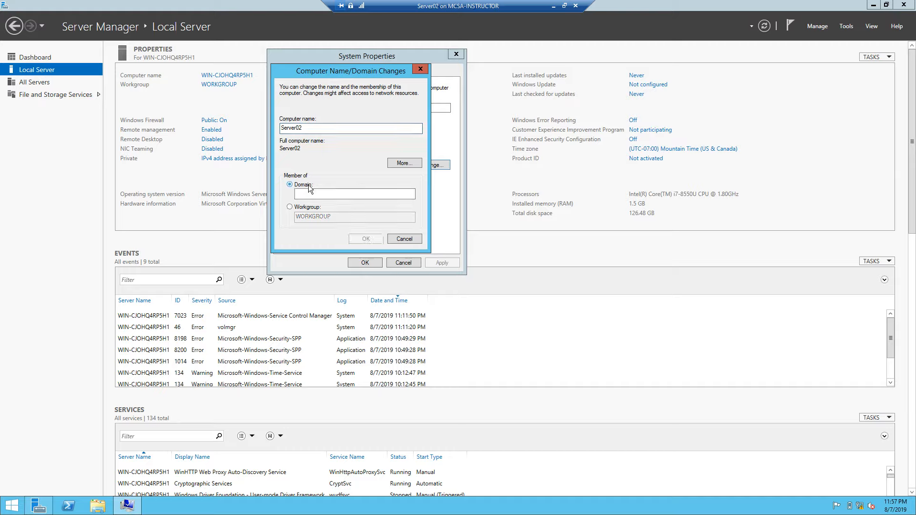
pyautogui.click(324, 193)
pyautogui.write('contoso')
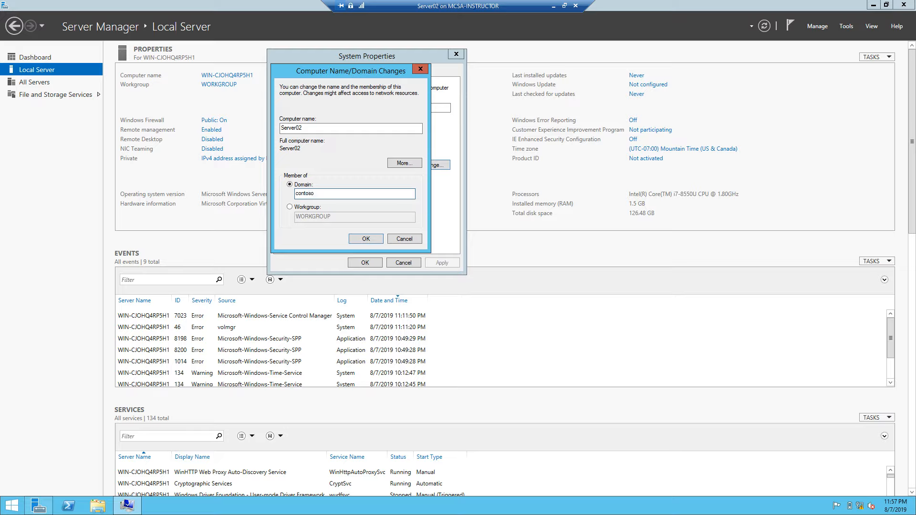
pyautogui.write('x.com')
pyautogui.click(366, 238)
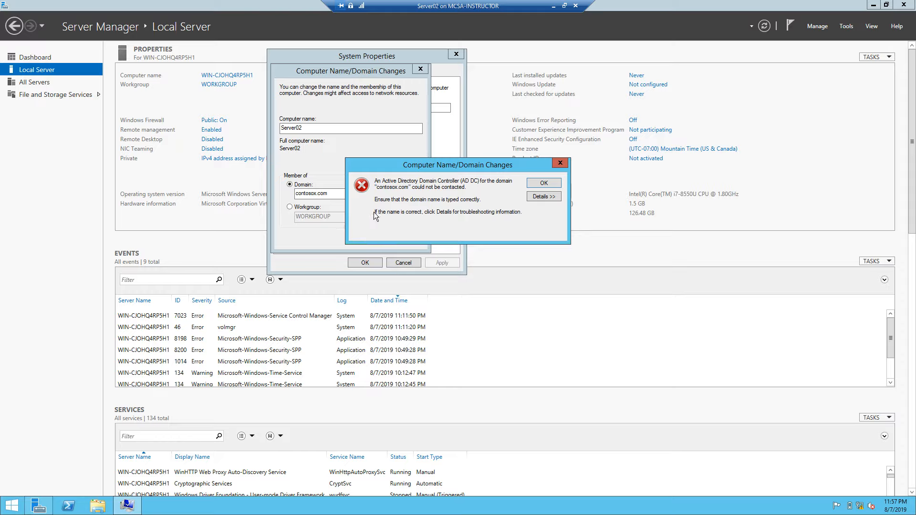
# - Read the domain controller error details, dismiss the error, and retry the contosox.com join
pyautogui.click(544, 196)
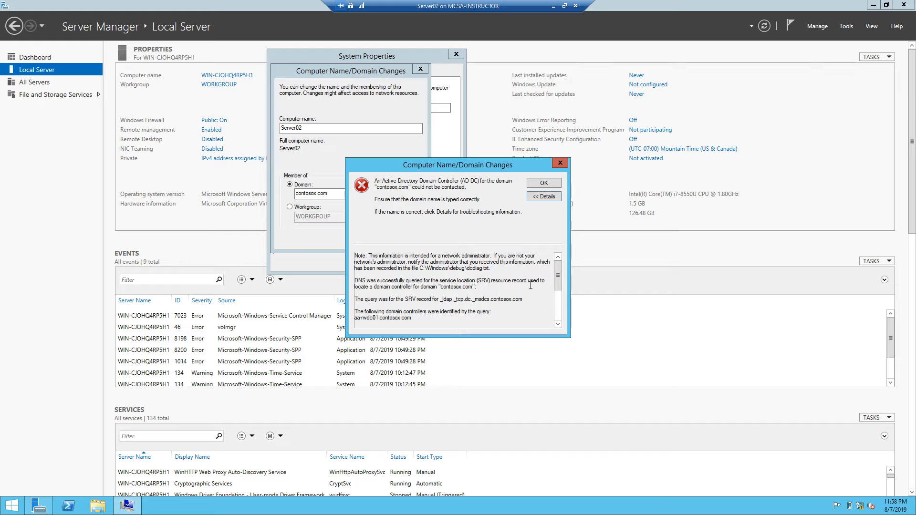
pyautogui.moveTo(557, 276); pyautogui.dragTo(557, 307)
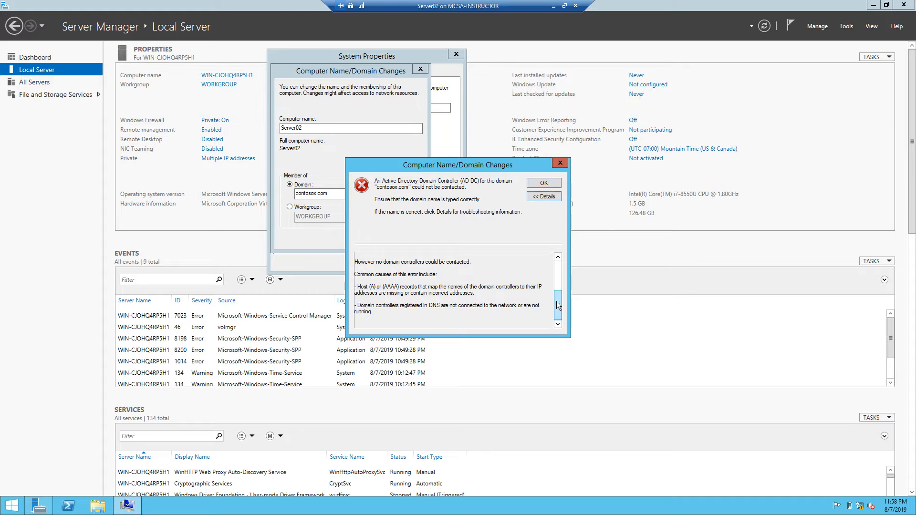
pyautogui.click(547, 182)
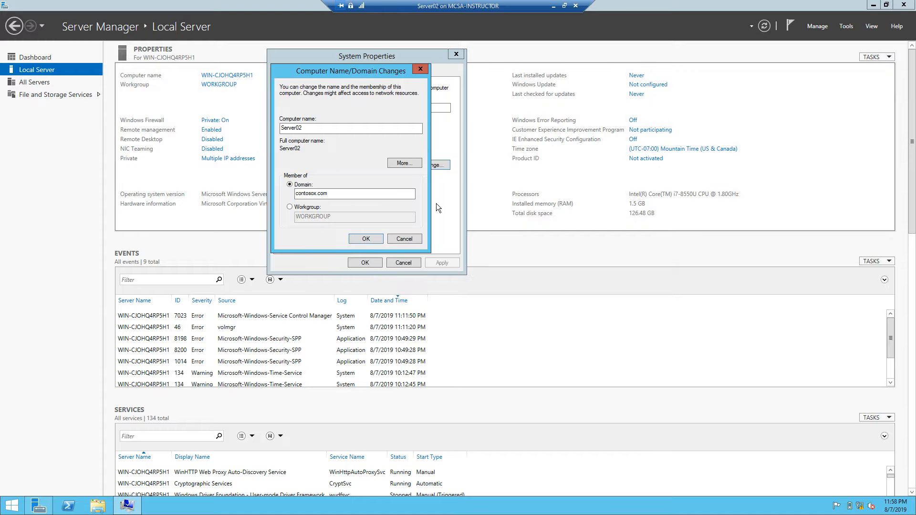
pyautogui.click(363, 242)
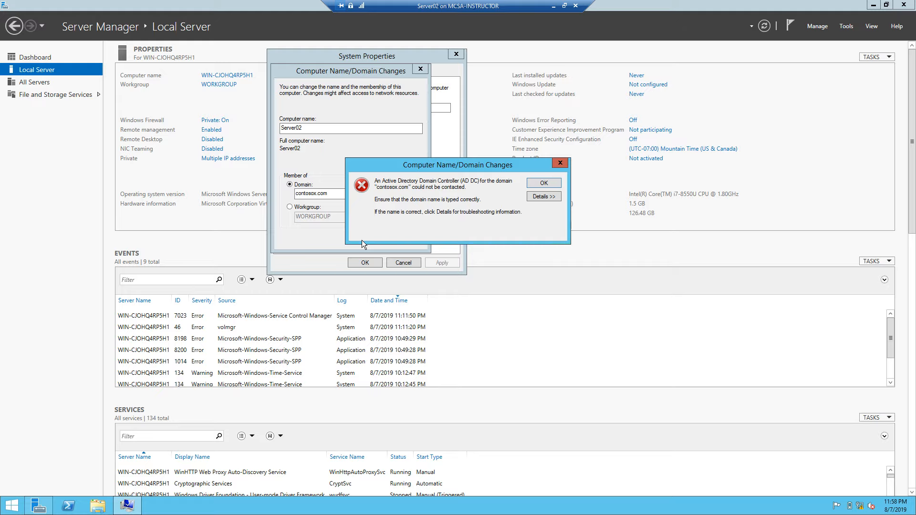
# - Review the error details again, dismiss the error, and confirm the name-change dialog
pyautogui.click(544, 196)
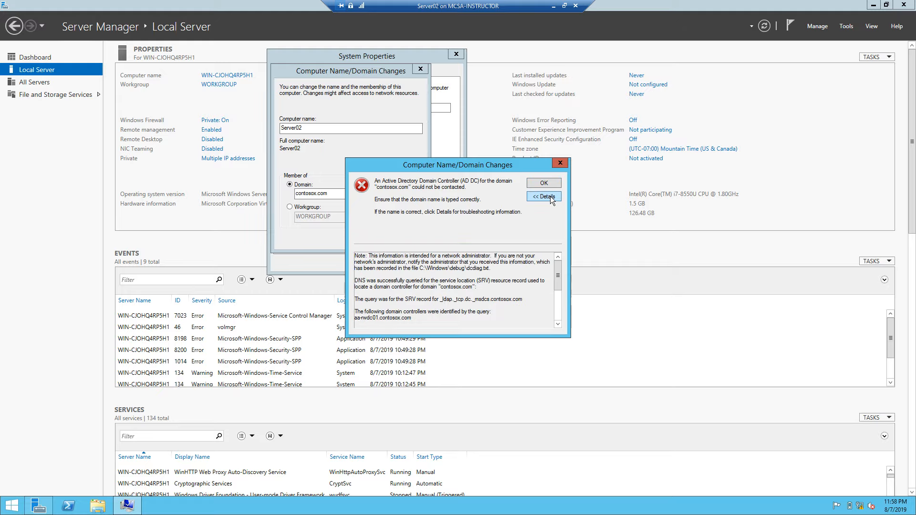
pyautogui.moveTo(560, 273); pyautogui.dragTo(554, 318)
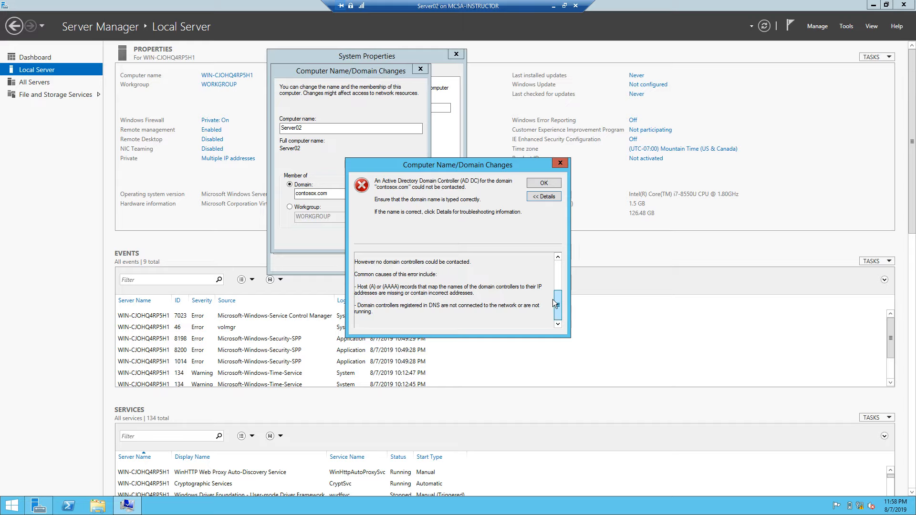
pyautogui.moveTo(552, 311); pyautogui.dragTo(546, 200)
pyautogui.click(544, 196)
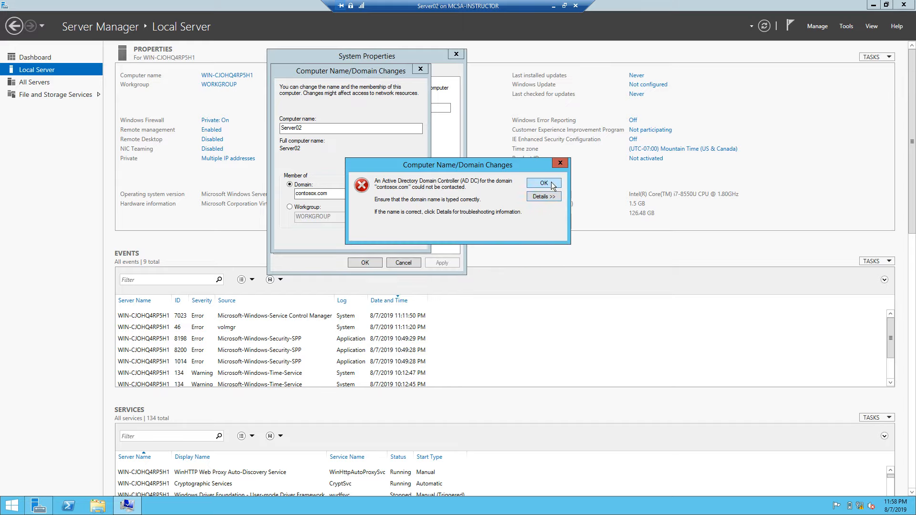
pyautogui.click(551, 182)
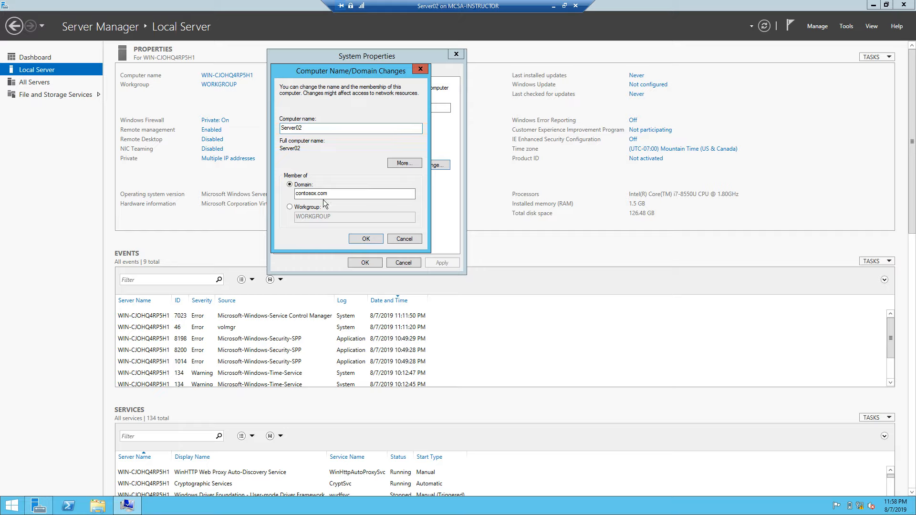
pyautogui.click(377, 241)
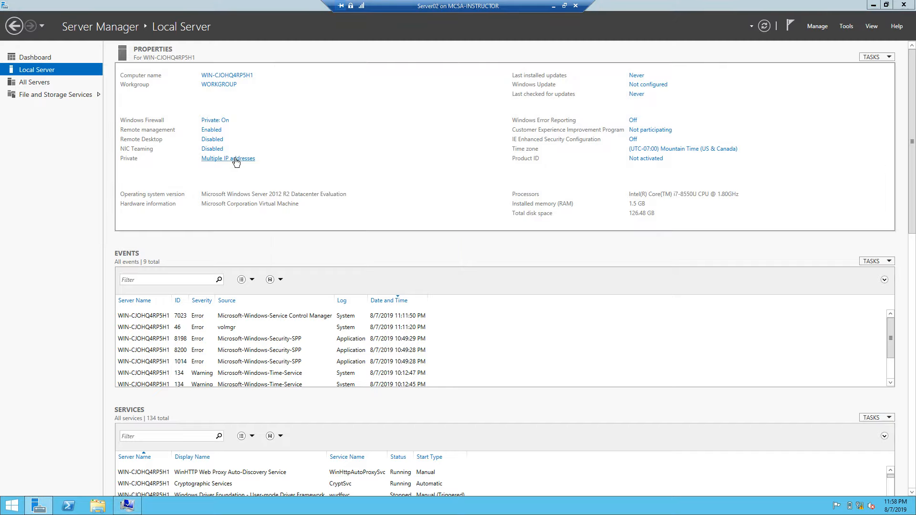
# - Change the Private adapter's IPv4 address from 192.168.1.60 to 192.168.1.70 and close Network Connections
pyautogui.click(235, 159)
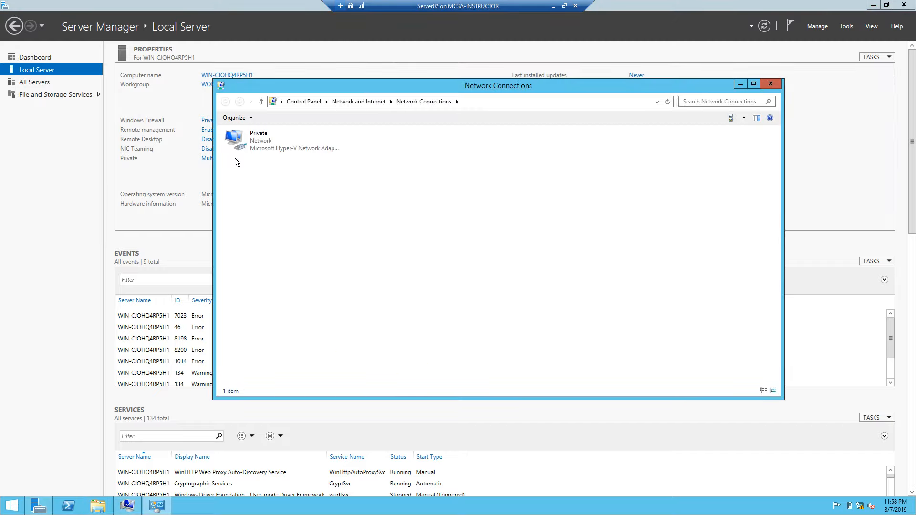
pyautogui.rightClick(256, 145)
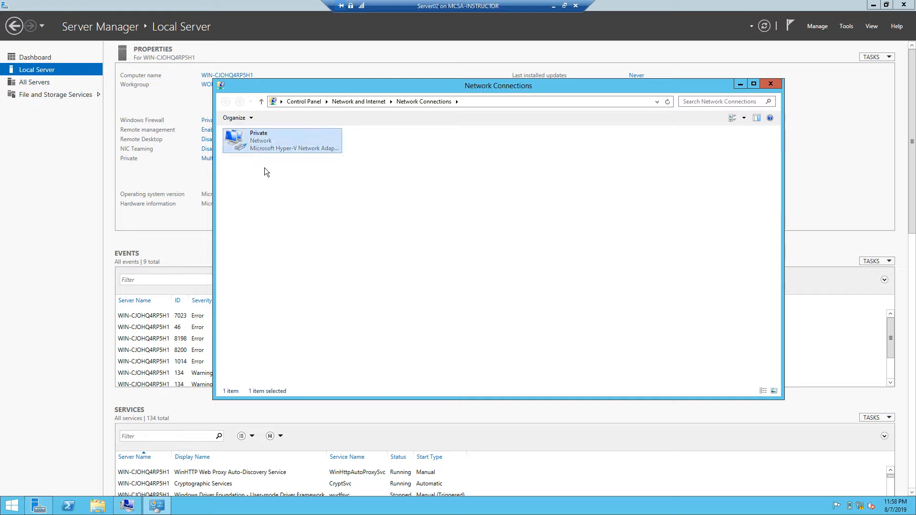
pyautogui.click(296, 232)
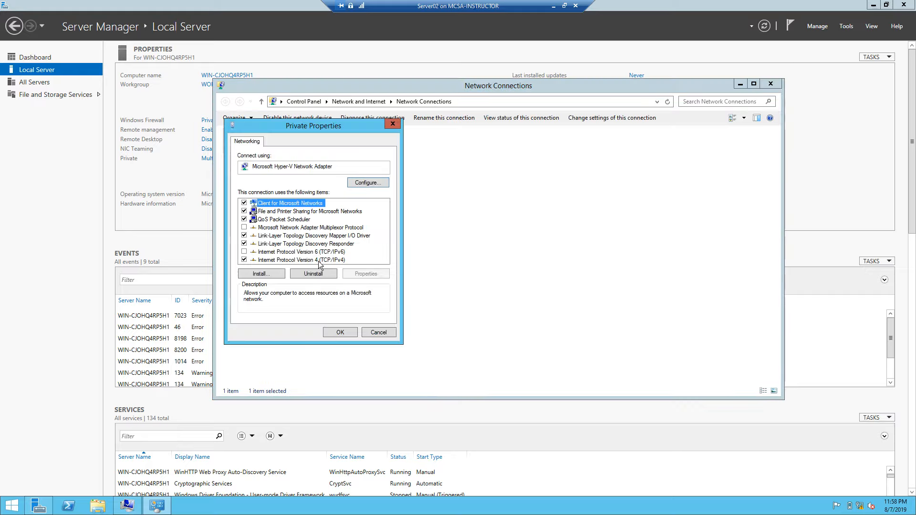
pyautogui.click(318, 261)
pyautogui.doubleClick(317, 260)
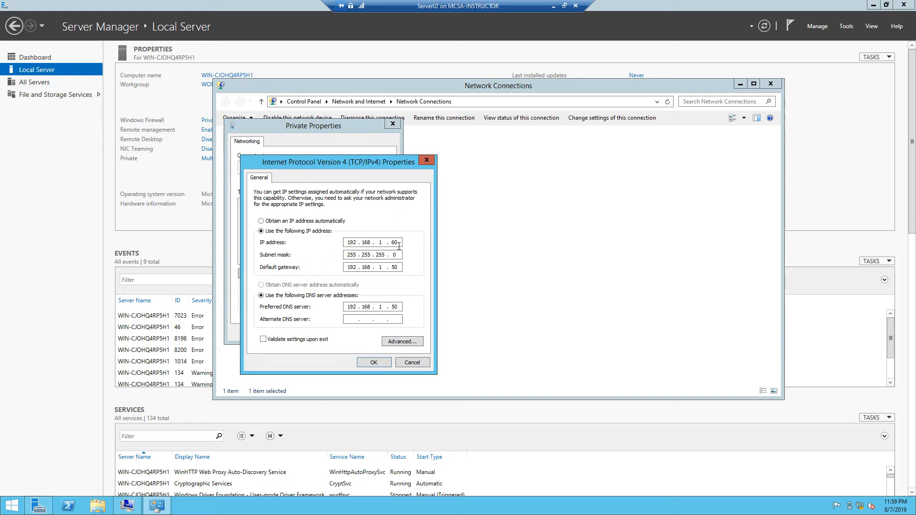
pyautogui.moveTo(399, 243); pyautogui.dragTo(388, 242)
pyautogui.write('70')
pyautogui.click(371, 362)
pyautogui.click(344, 331)
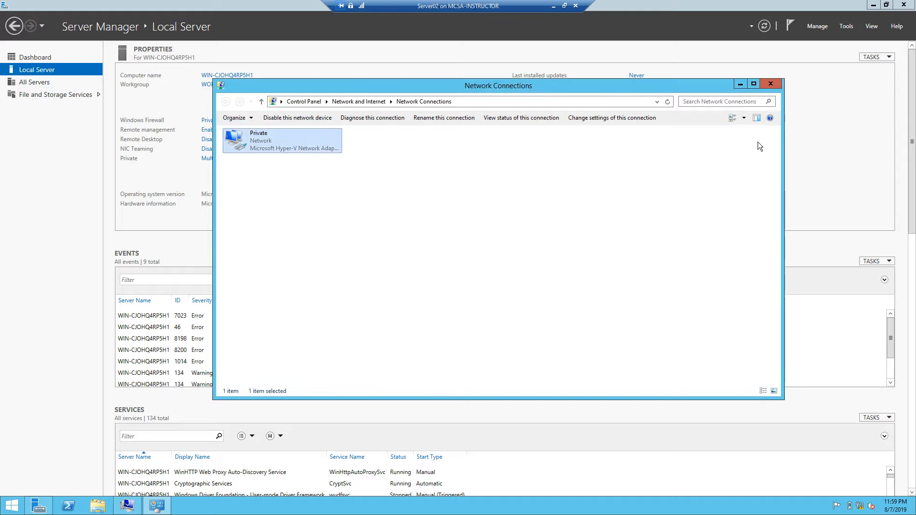
pyautogui.click(770, 84)
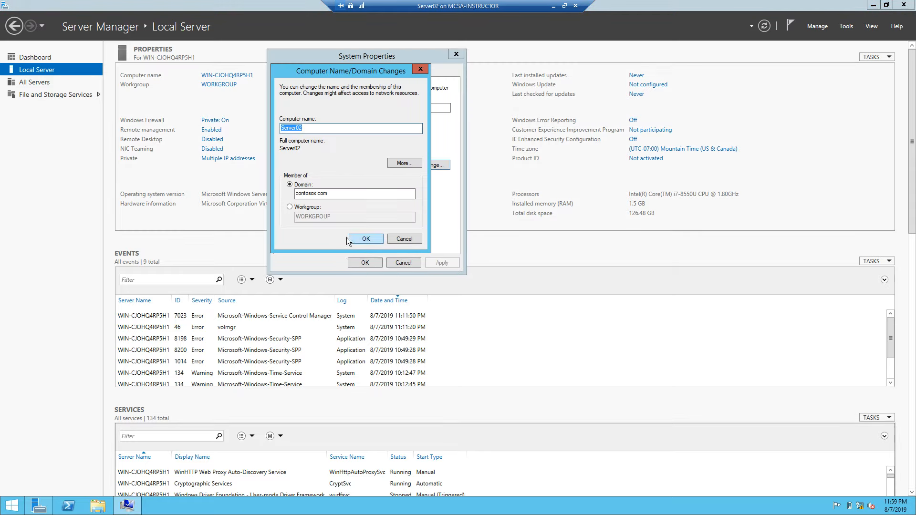
# - Submit the domain join, authenticating as the domain administrator with its password
pyautogui.click(355, 236)
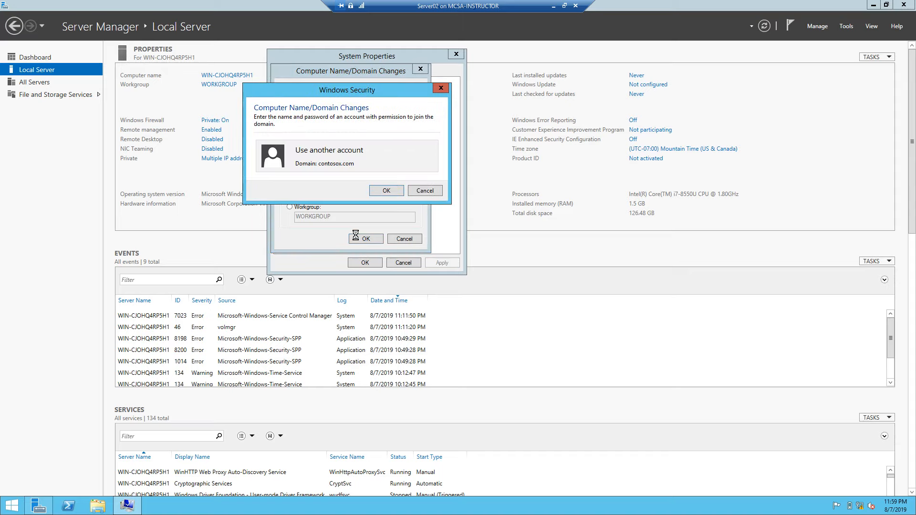
pyautogui.write('ad')
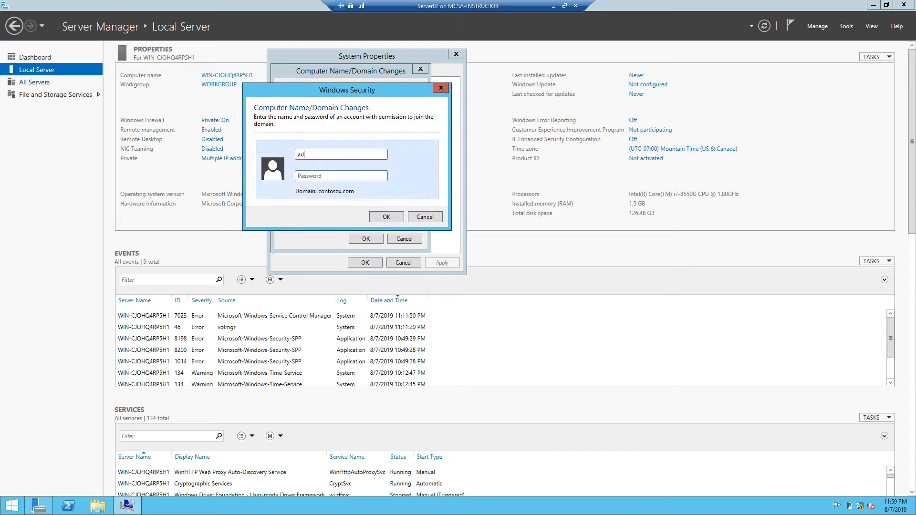
pyautogui.write('ministrator')
pyautogui.press('Tab')
pyautogui.write('Password01')
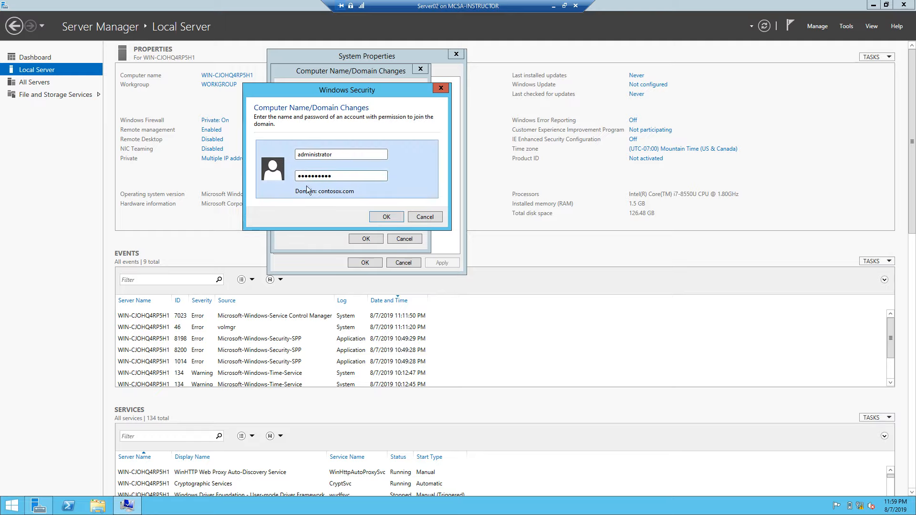
pyautogui.click(384, 217)
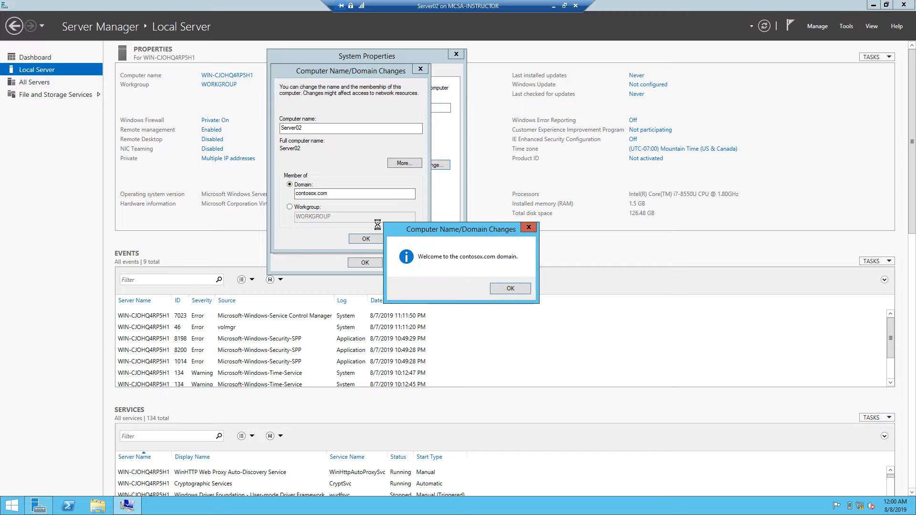
# - Acknowledge the welcome and restart notices, restart Server02 now, and minimize its window
pyautogui.click(517, 290)
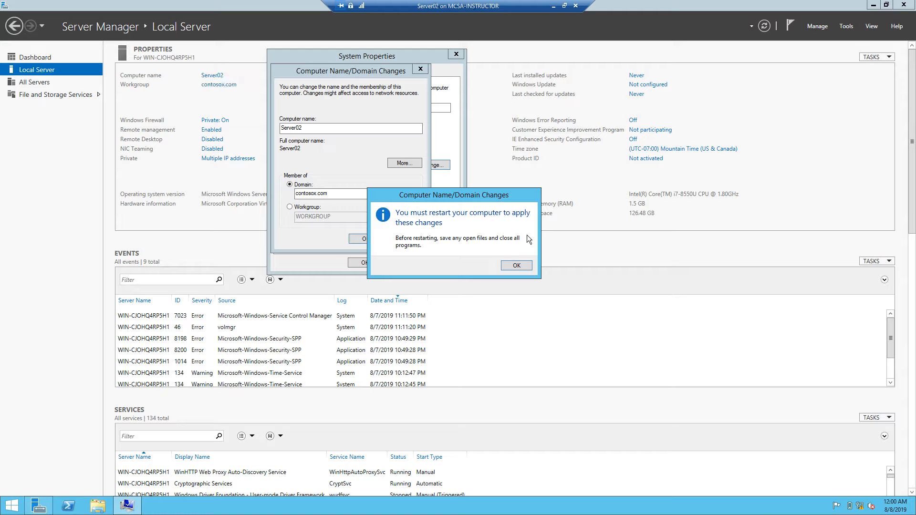
pyautogui.click(517, 265)
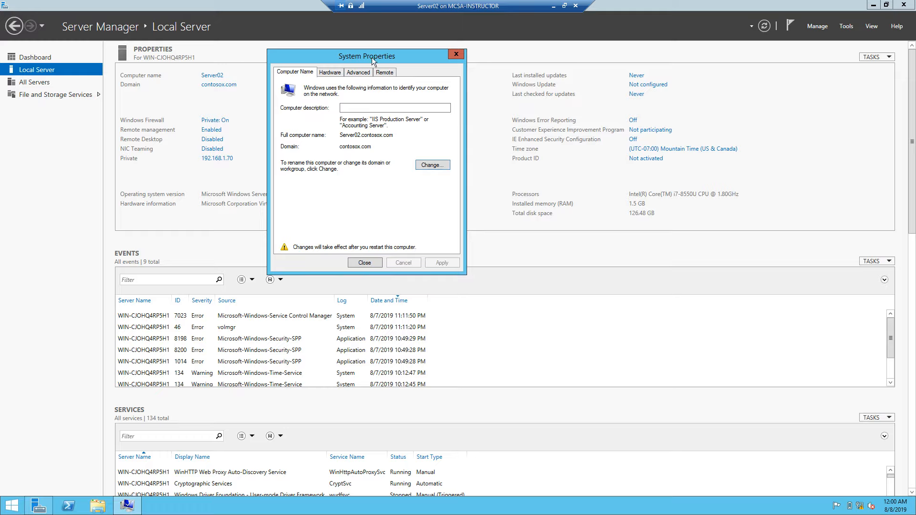
pyautogui.click(365, 264)
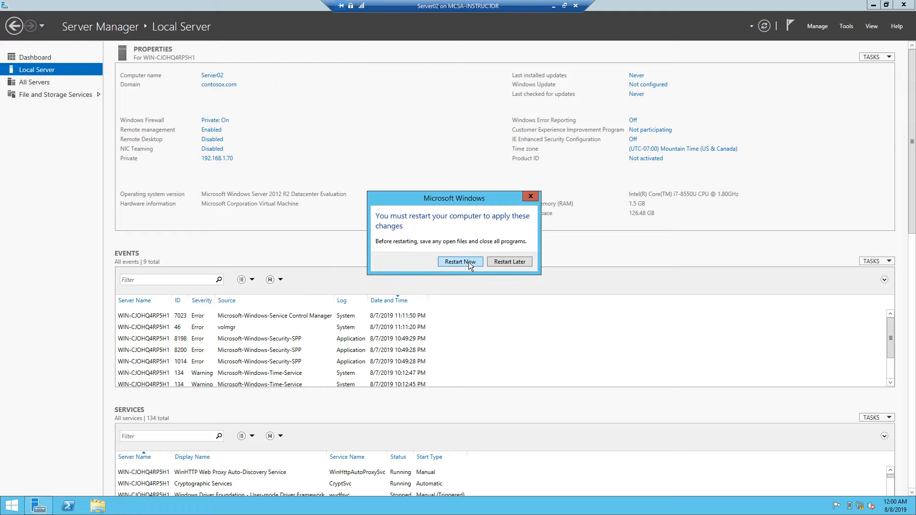
pyautogui.click(469, 262)
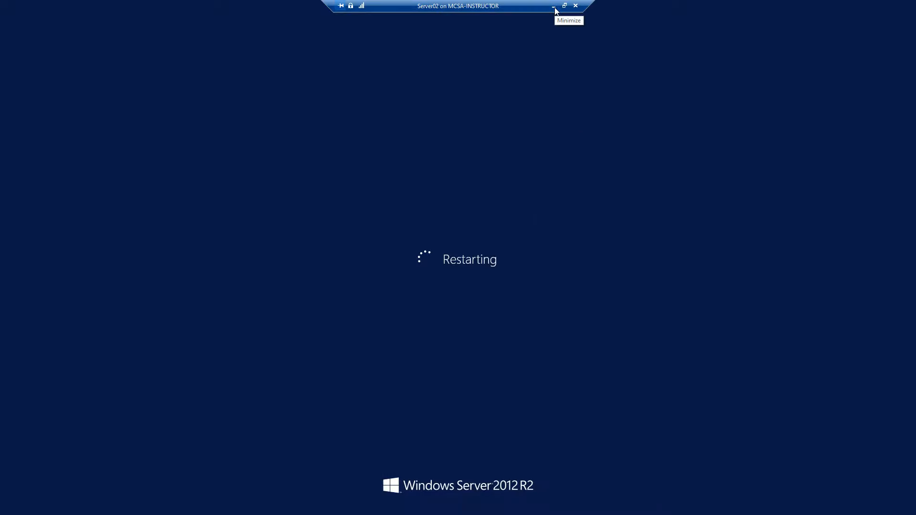
pyautogui.click(554, 6)
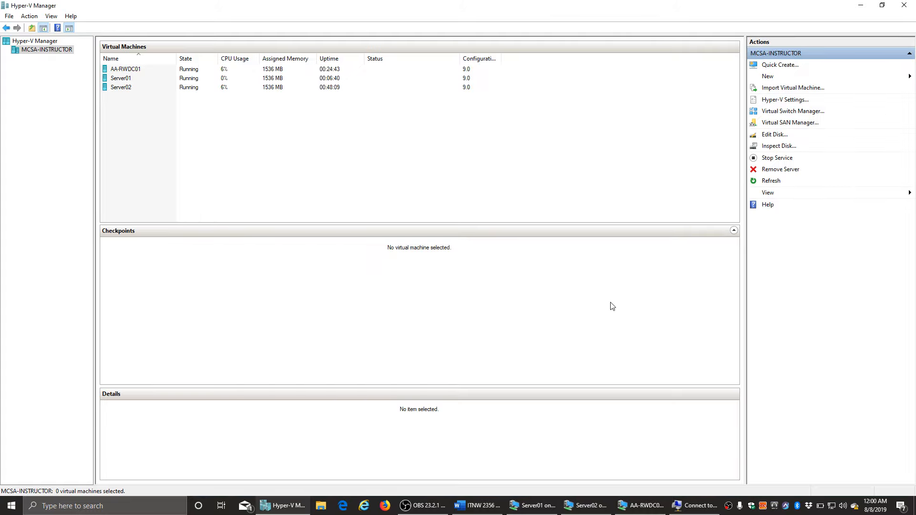
# - Bring Server01's console to the front and wake its sign-in screen with Ctrl+Alt+End
pyautogui.click(538, 509)
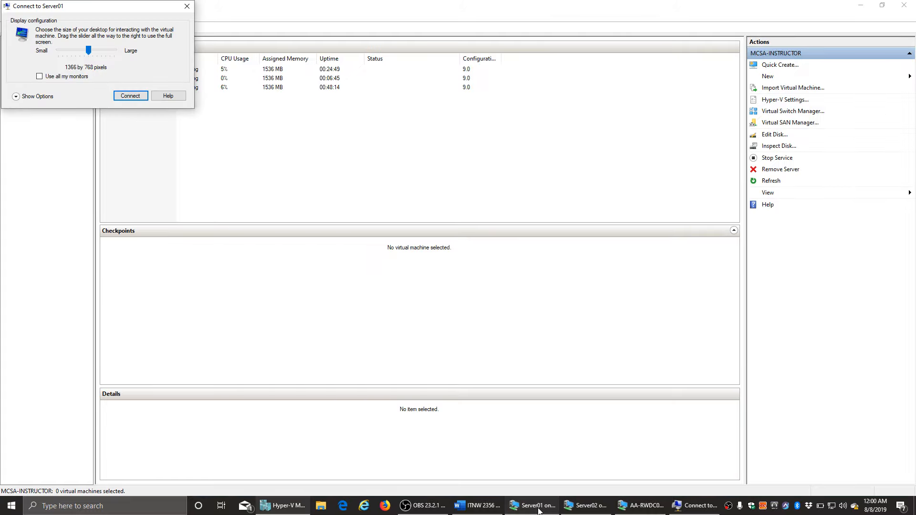
pyautogui.moveTo(83, 9); pyautogui.dragTo(431, 234)
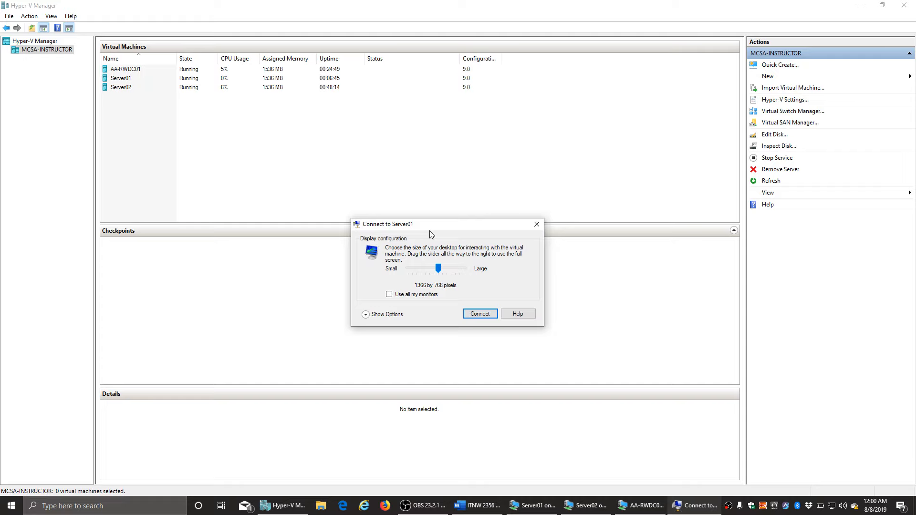
pyautogui.click(536, 224)
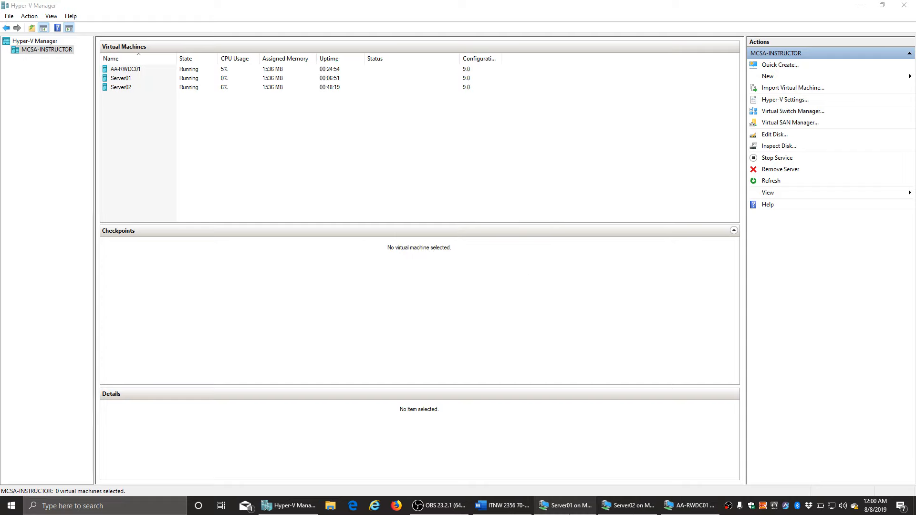
pyautogui.click(591, 508)
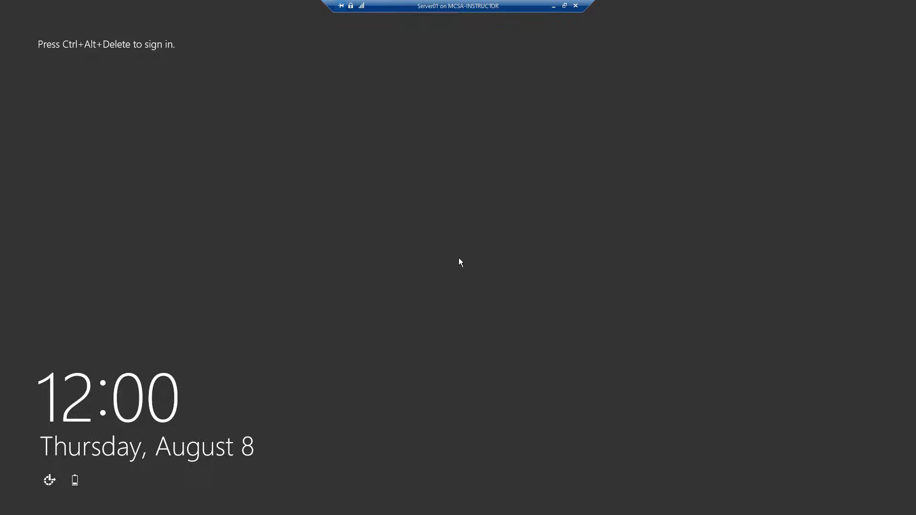
pyautogui.hotkey('ctrl', 'alt', 'End')
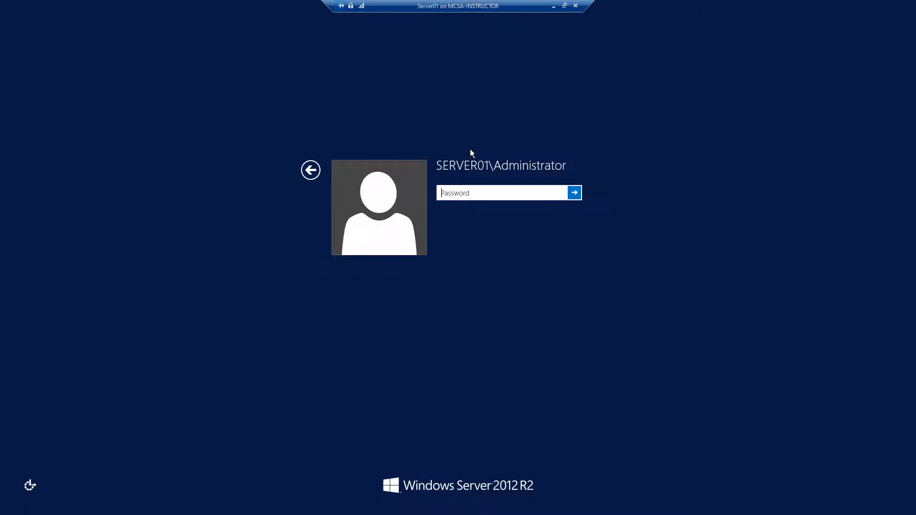
# - Sign in to Server01 as a different user, contosox\administrator, with the domain password
pyautogui.click(312, 170)
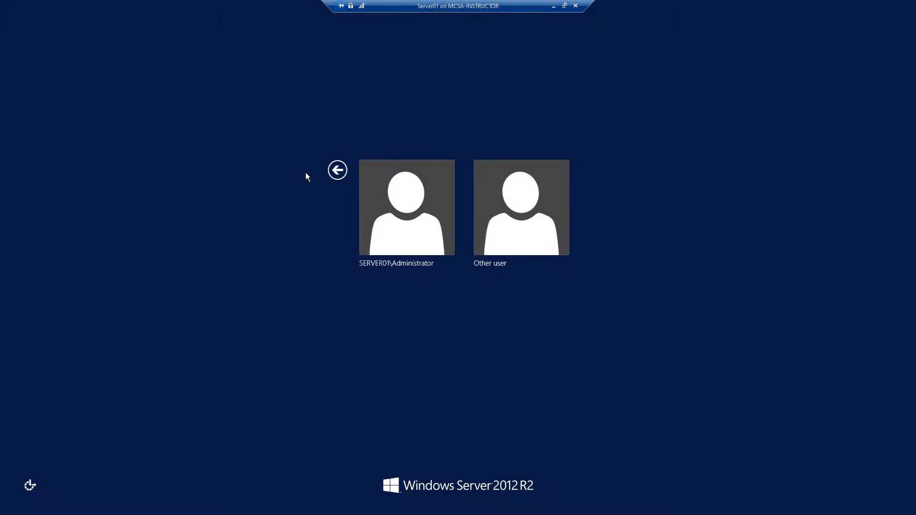
pyautogui.click(508, 219)
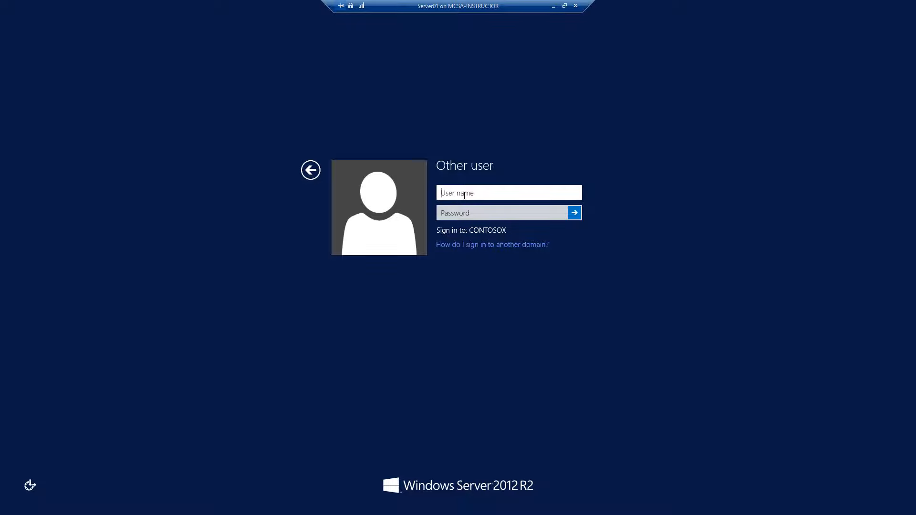
pyautogui.write('contosox\\administrator')
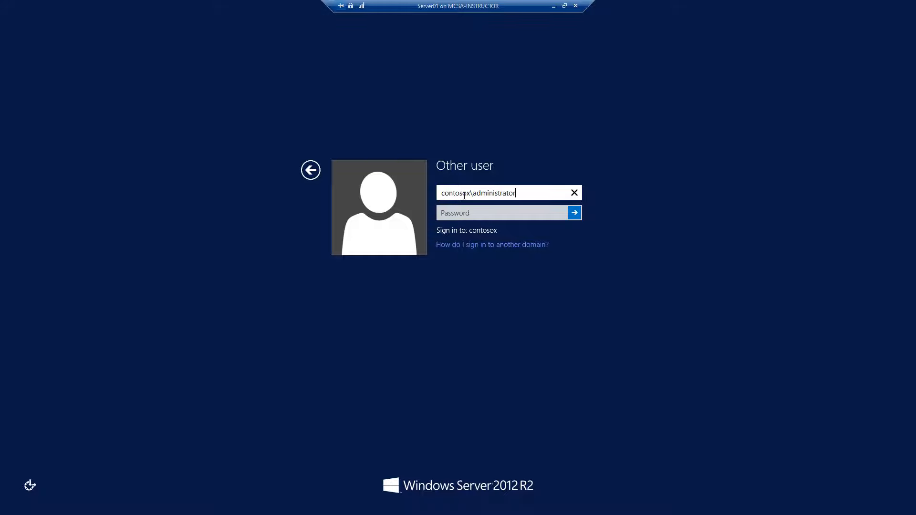
pyautogui.press('Tab')
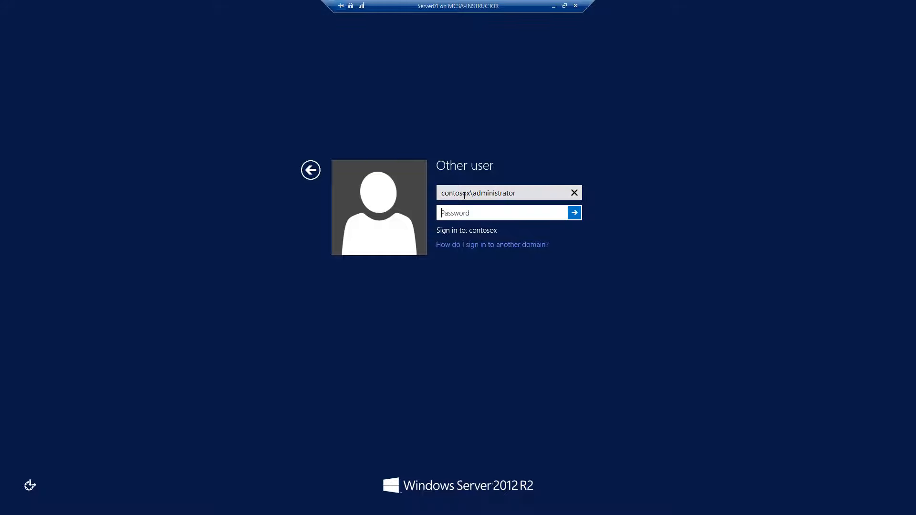
pyautogui.write('Pa$$w0rd')
pyautogui.press('Return')
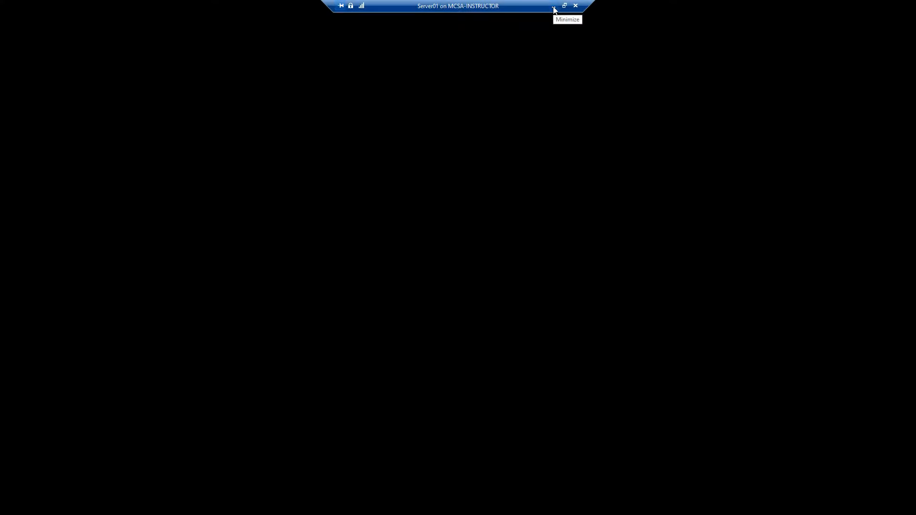
# - Check Server02's session still applying its security policy, then return to Server01's full-screen session
pyautogui.click(554, 6)
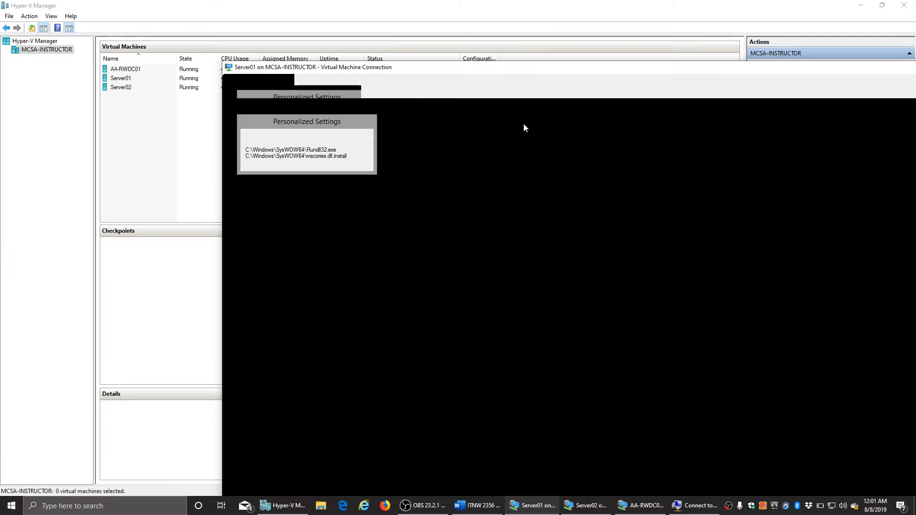
pyautogui.click(586, 505)
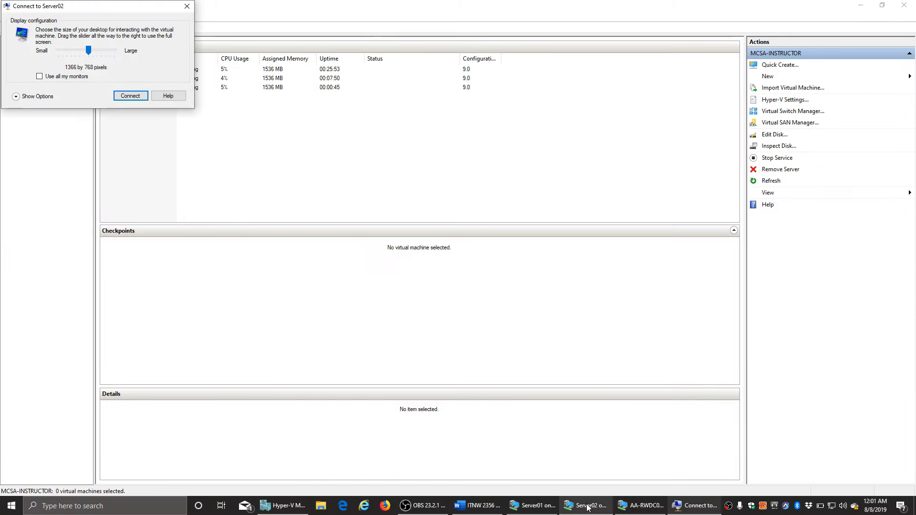
pyautogui.click(187, 7)
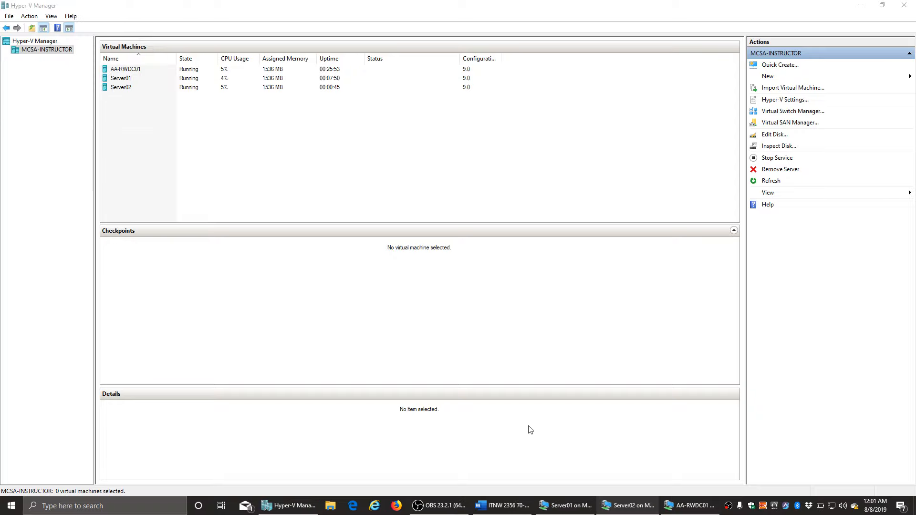
pyautogui.click(611, 510)
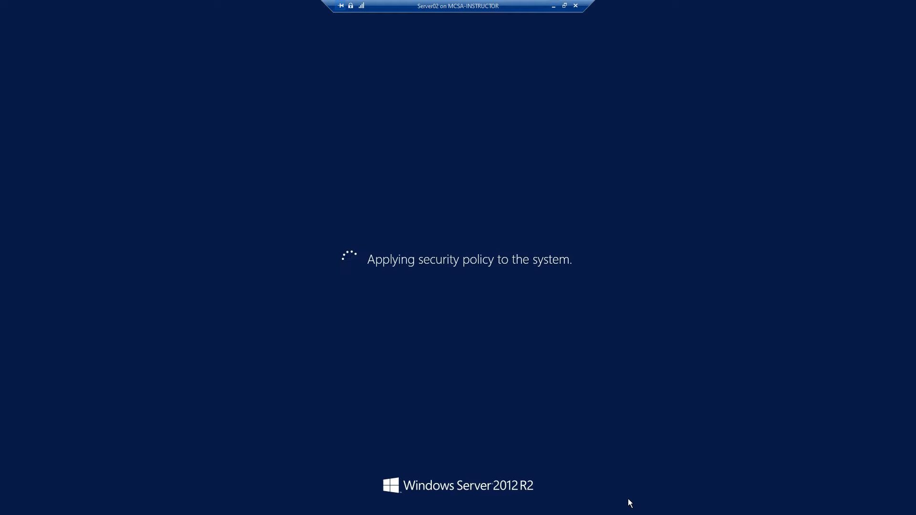
pyautogui.click(551, 7)
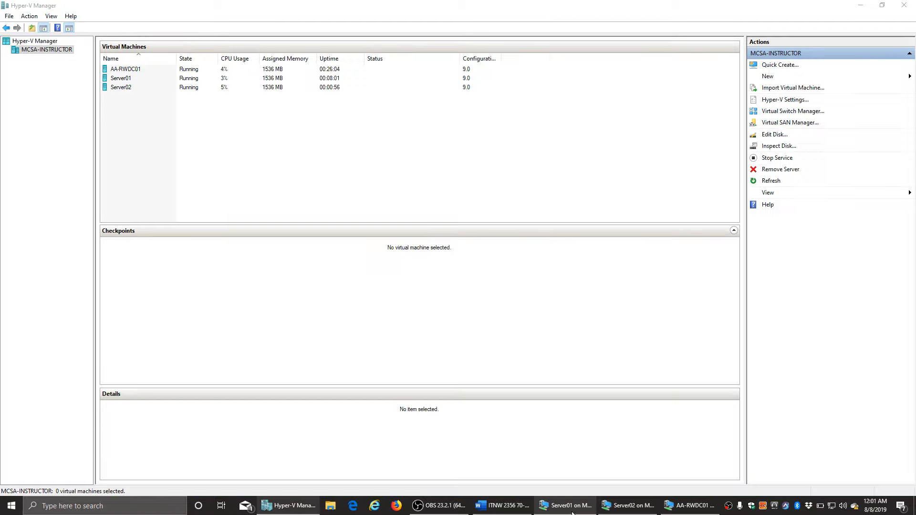
pyautogui.click(570, 506)
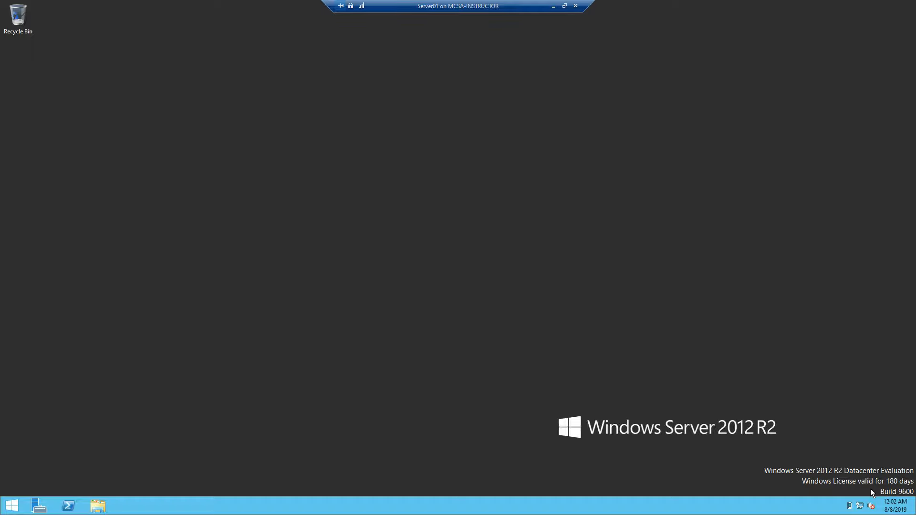
# - Switch Server01's power plan to High performance in Power Options
pyautogui.rightClick(849, 506)
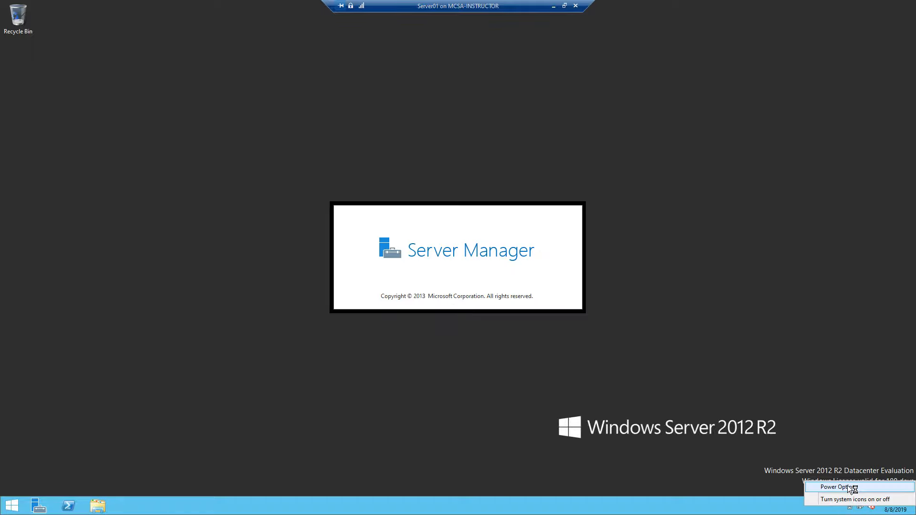
pyautogui.click(848, 487)
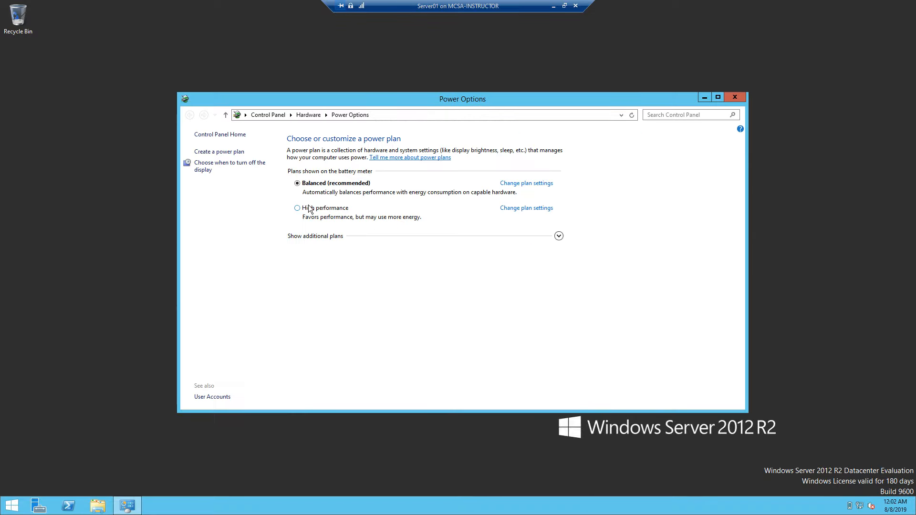
pyautogui.click(309, 208)
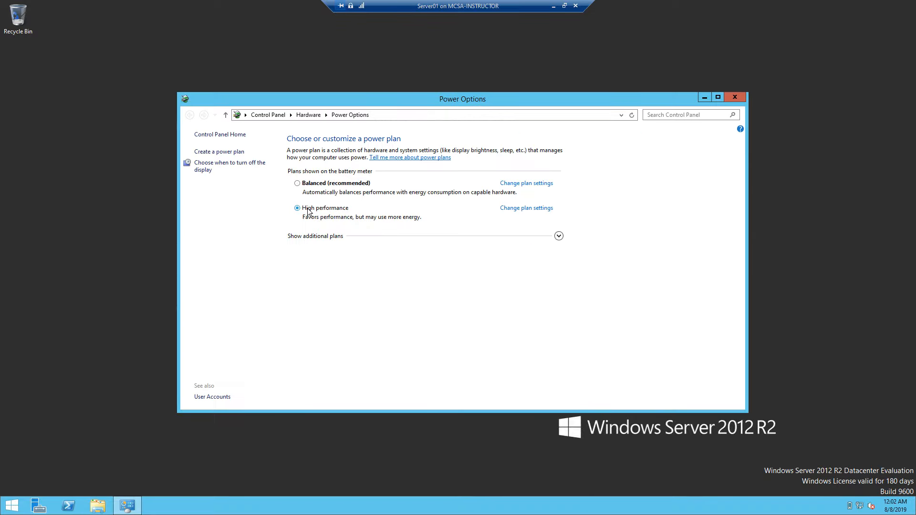
# - Set High performance's on-battery and plugged-in display timeouts to Never and save the changes
pyautogui.click(519, 210)
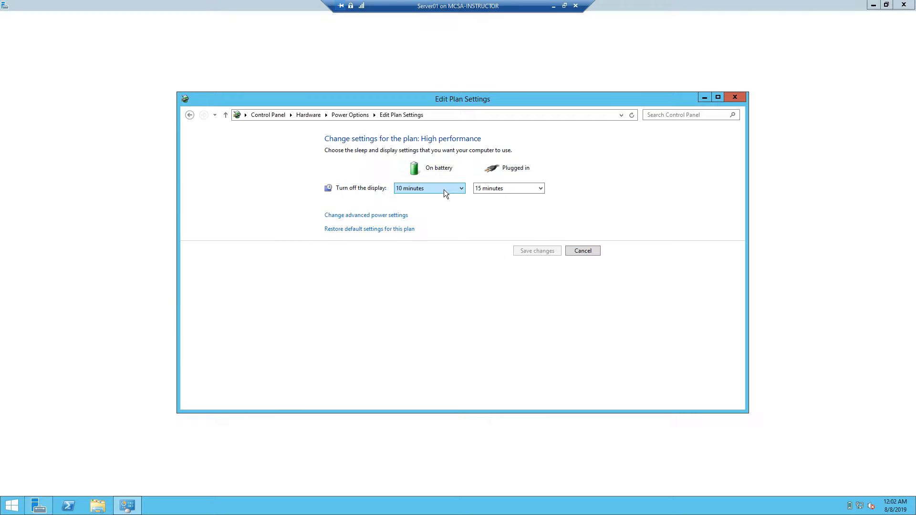
pyautogui.click(444, 189)
pyautogui.click(428, 302)
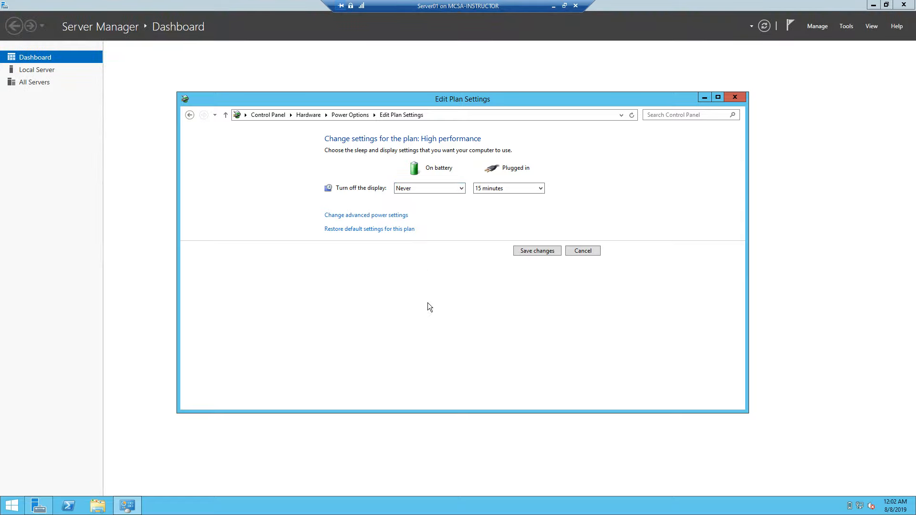
pyautogui.click(514, 187)
pyautogui.click(505, 304)
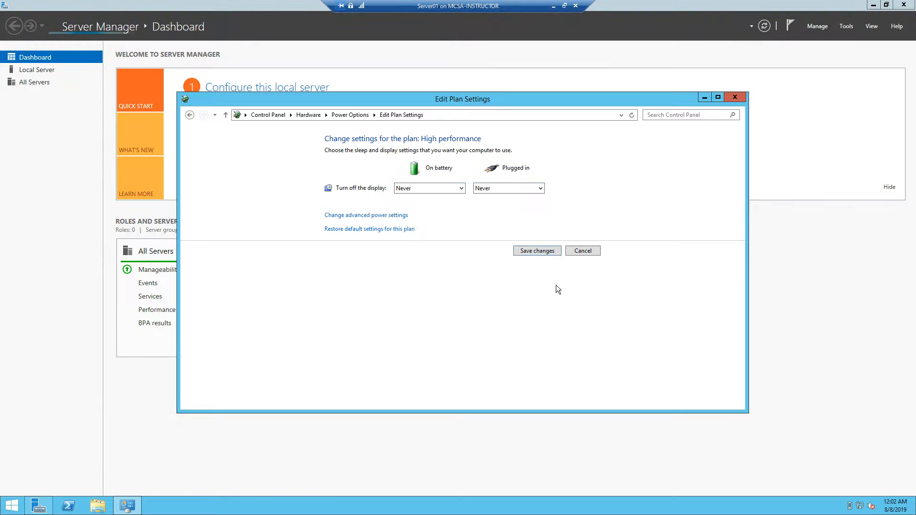
pyautogui.click(532, 251)
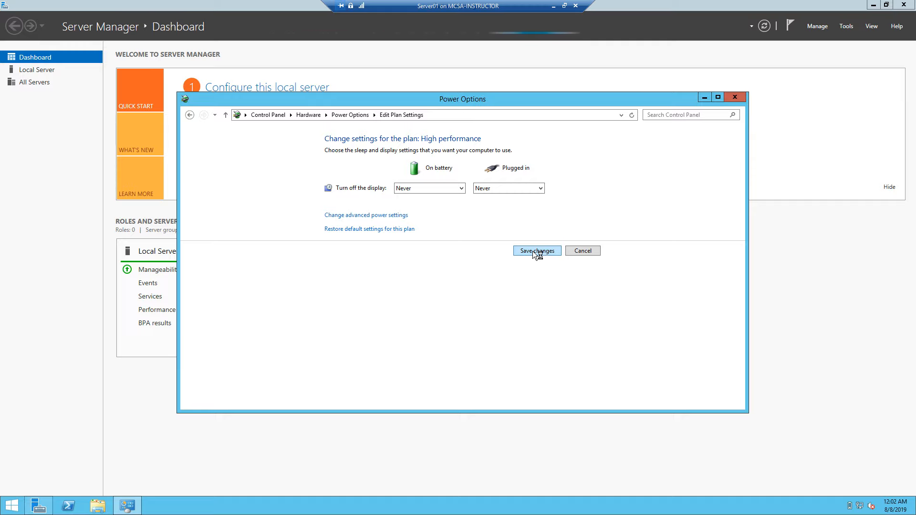
pyautogui.click(734, 98)
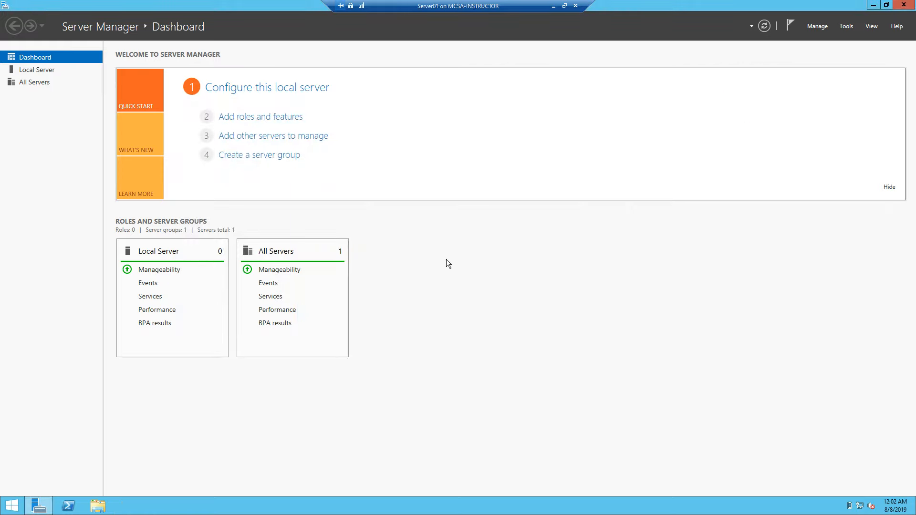
pyautogui.click(553, 6)
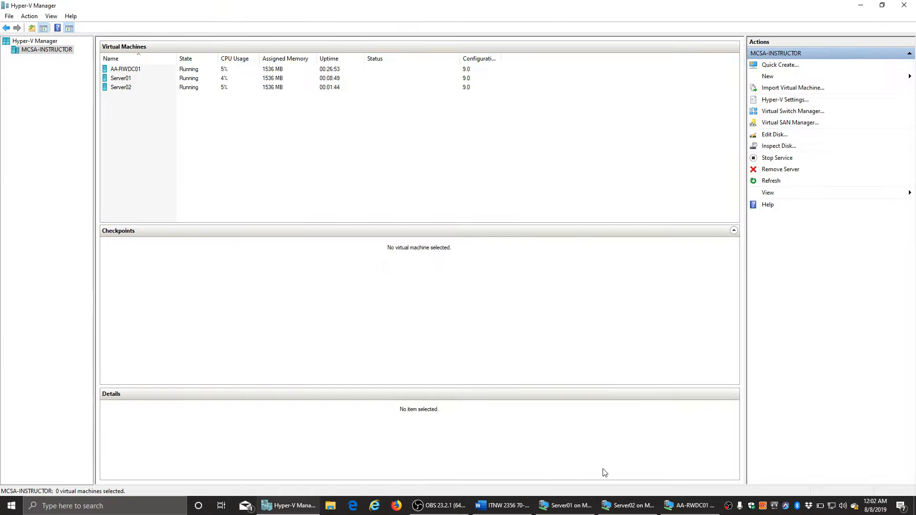
# - Sign Server02 in through Other user with the contosox domain administrator account and its password
pyautogui.click(634, 511)
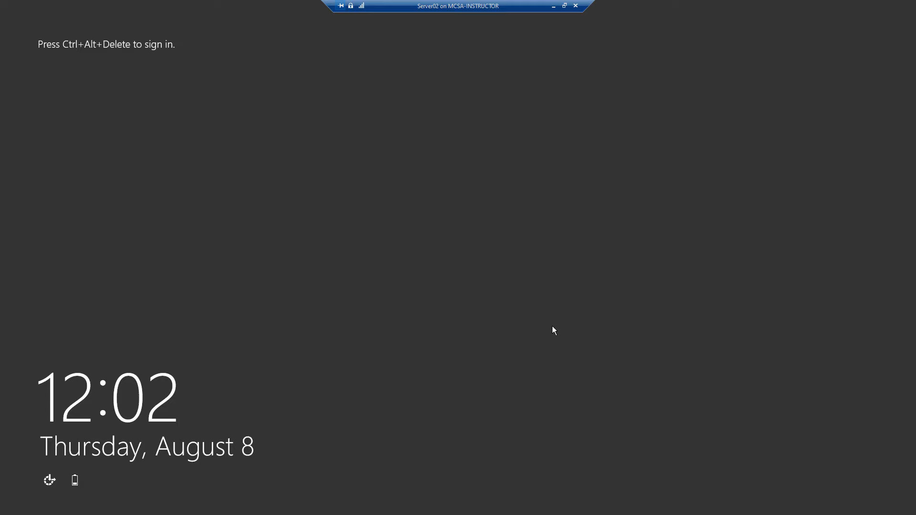
pyautogui.hotkey('ctrl', 'alt', 'End')
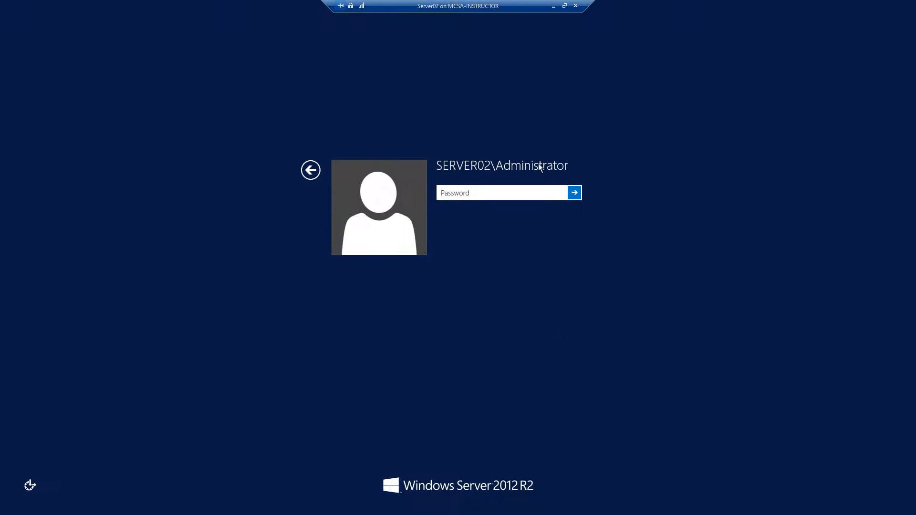
pyautogui.click(310, 171)
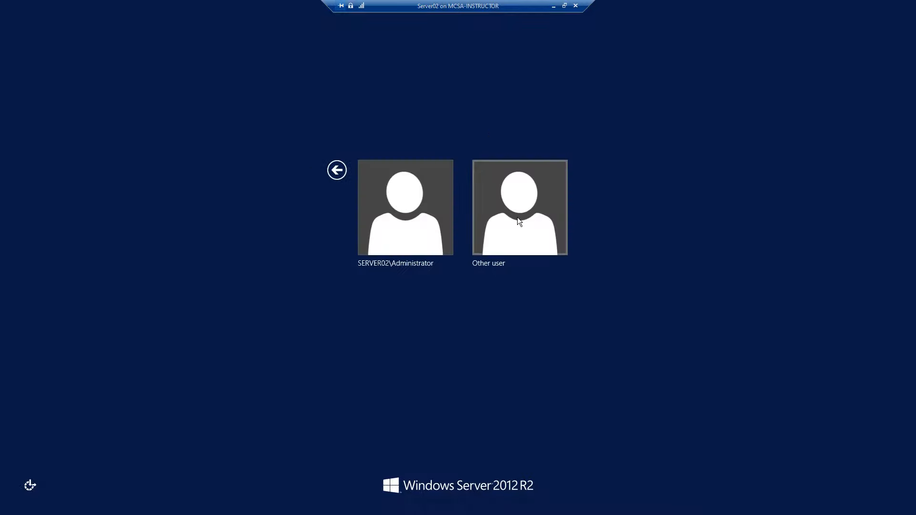
pyautogui.click(519, 220)
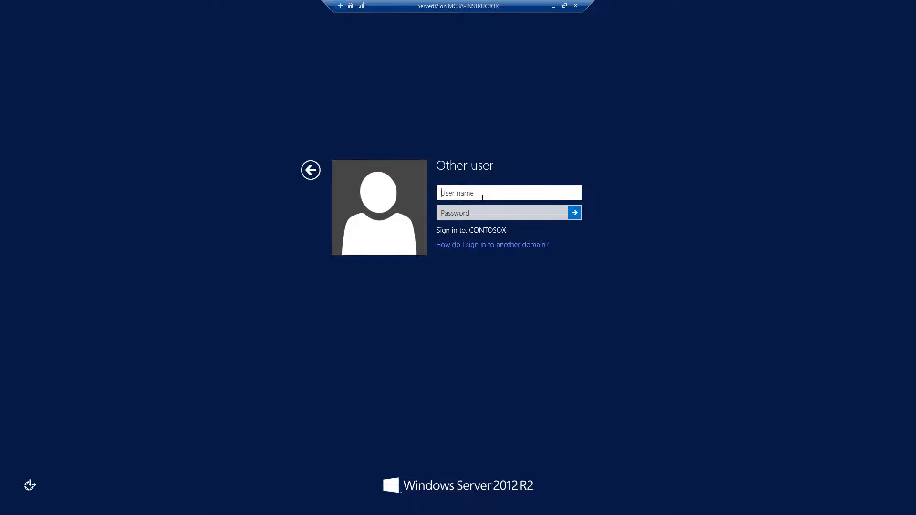
pyautogui.write('contosox\\administrator')
pyautogui.press('Tab')
pyautogui.write('Pa$$w0rd')
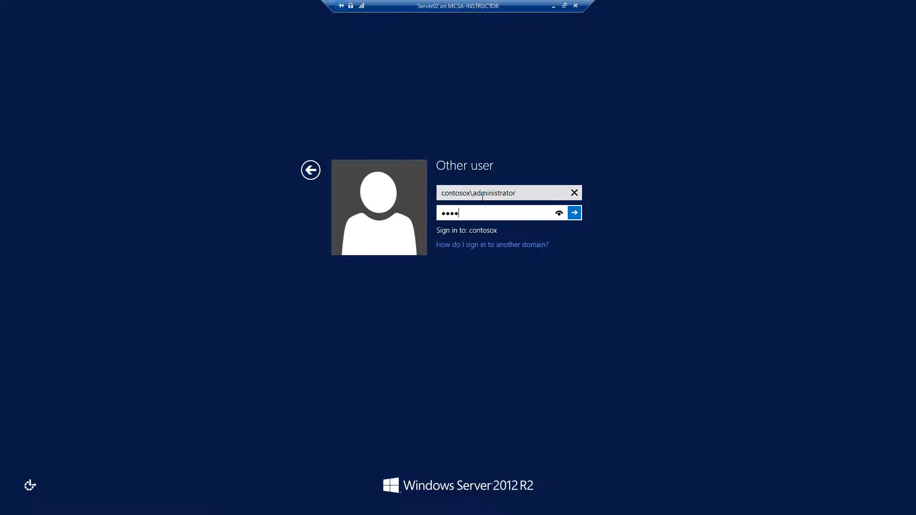
pyautogui.press('Return')
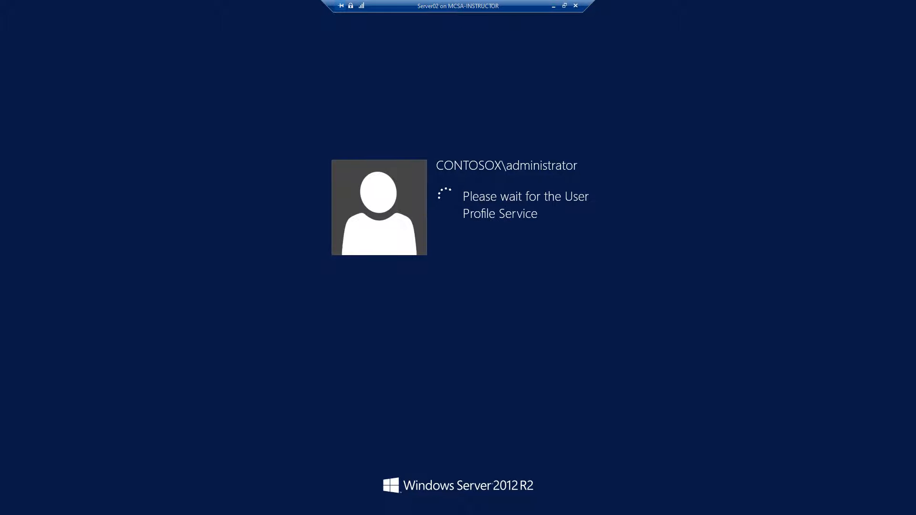